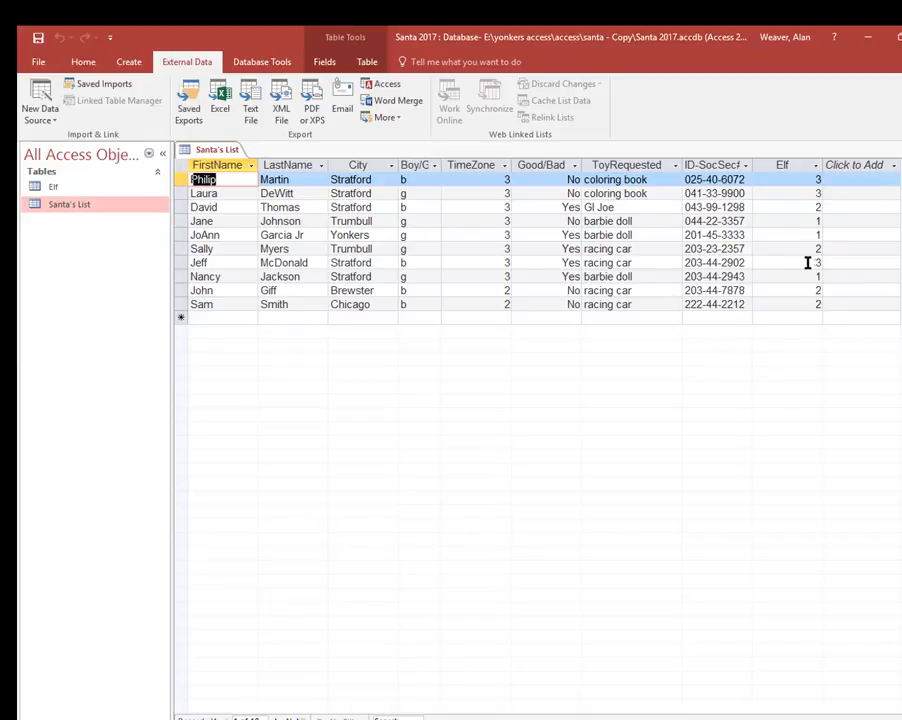
Step: Open the Elf table and compare its records with those in Santa's List
left_click(57, 191)
double_click(55, 189)
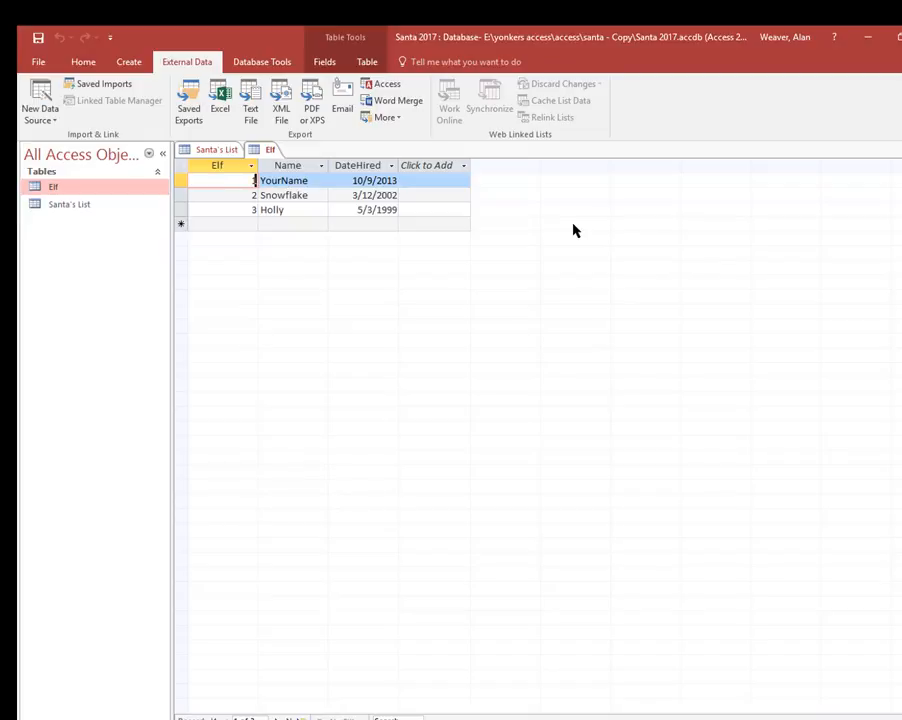
left_click(218, 150)
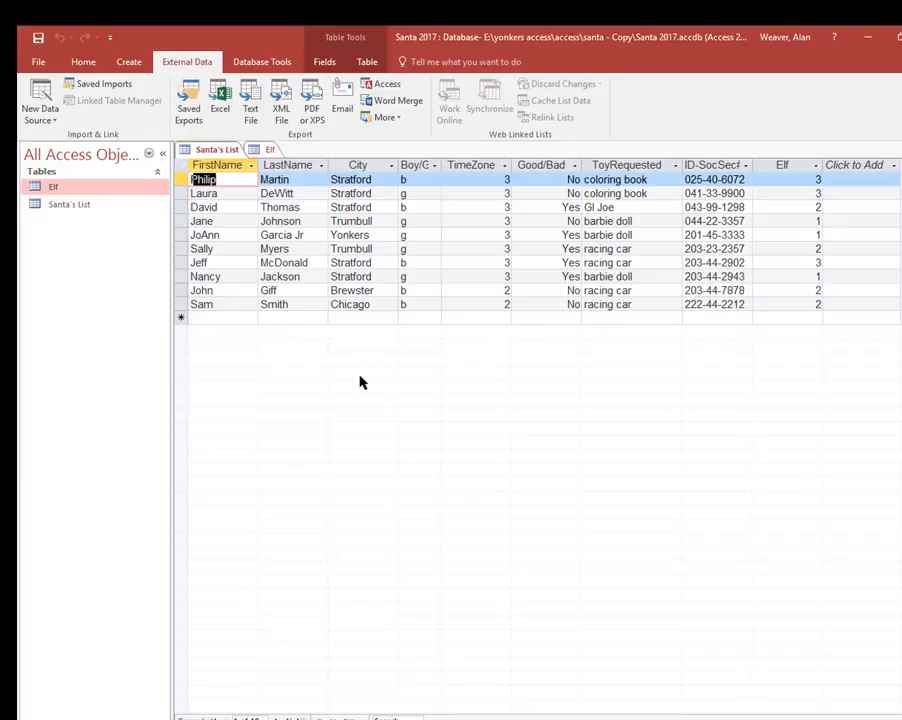
left_click(268, 150)
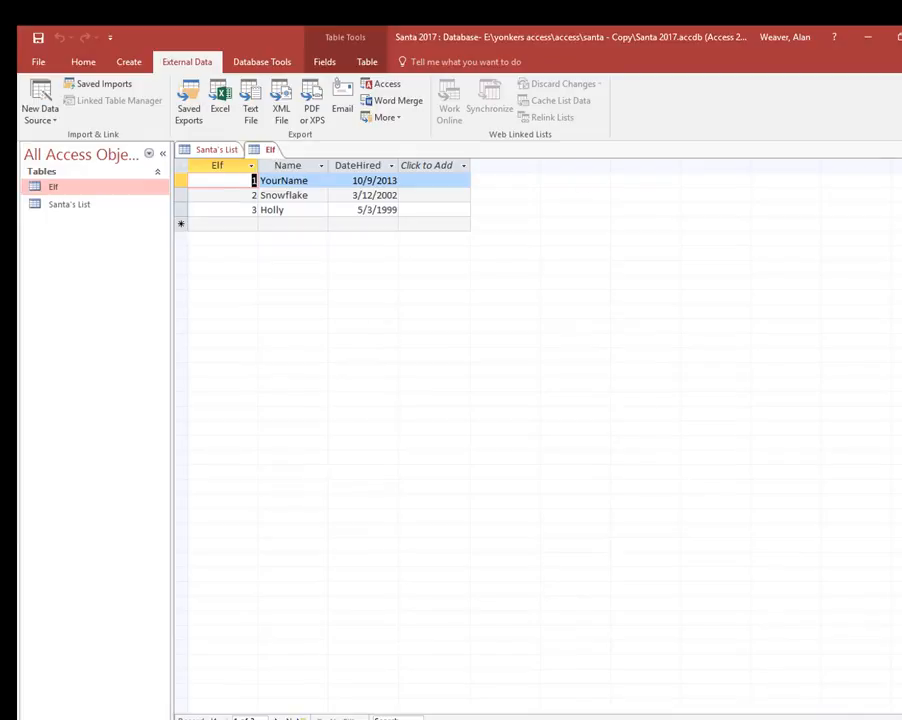
Step: Close both tables and add the Elf and Santa's List tables to the Relationships layout
key("ctrl+w")
key("ctrl+w")
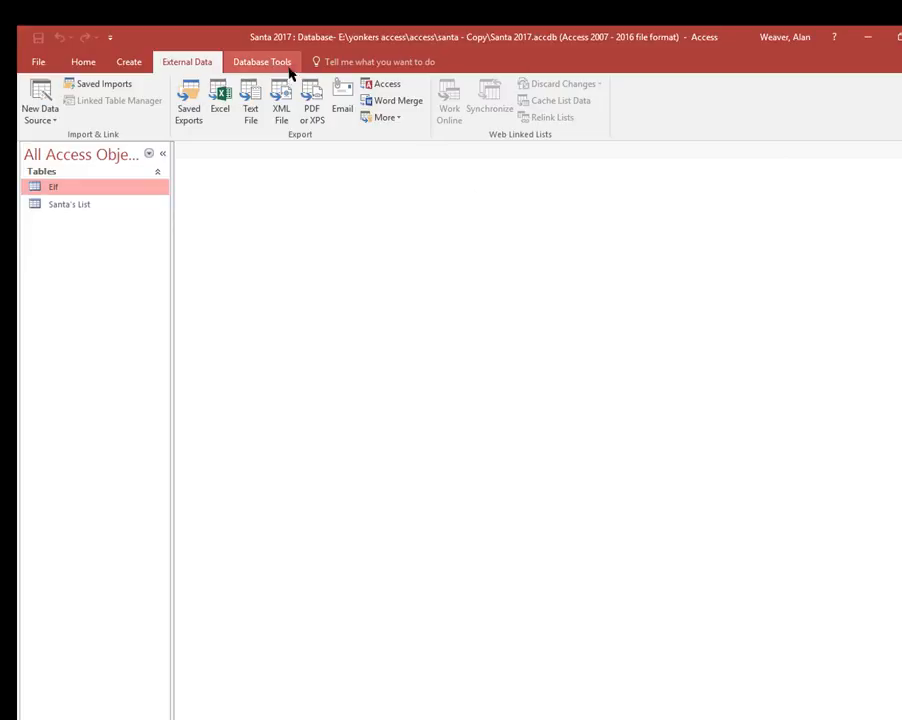
left_click(256, 64)
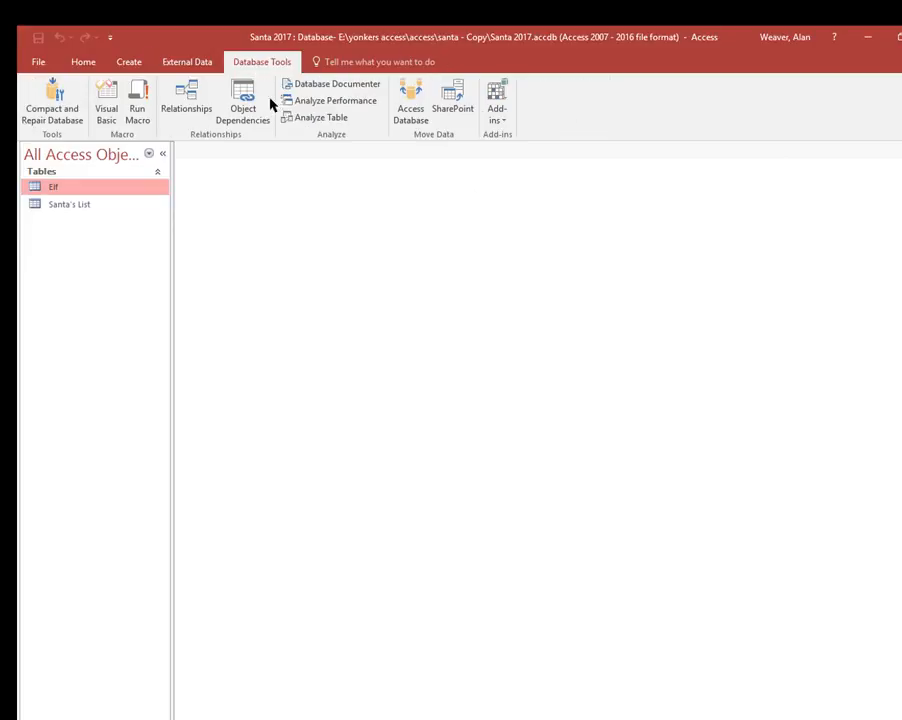
left_click(181, 113)
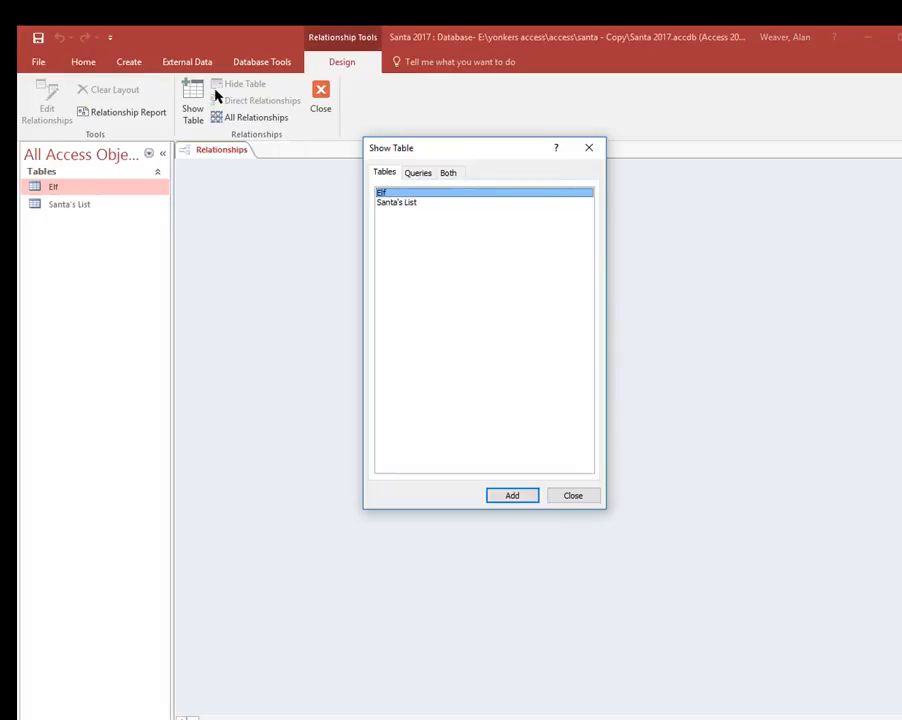
double_click(393, 196)
double_click(393, 202)
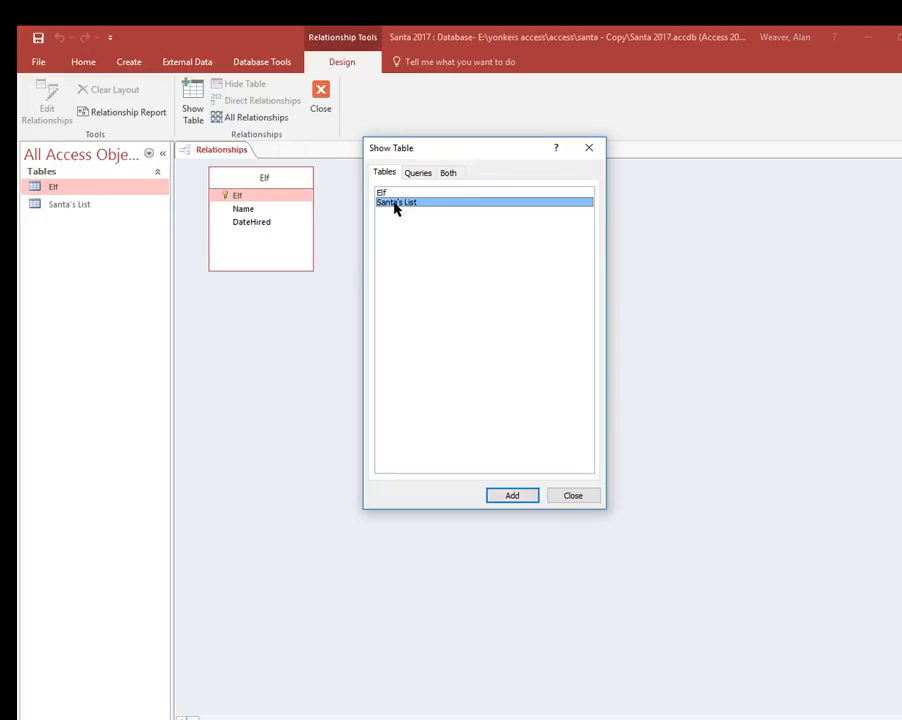
left_click(576, 496)
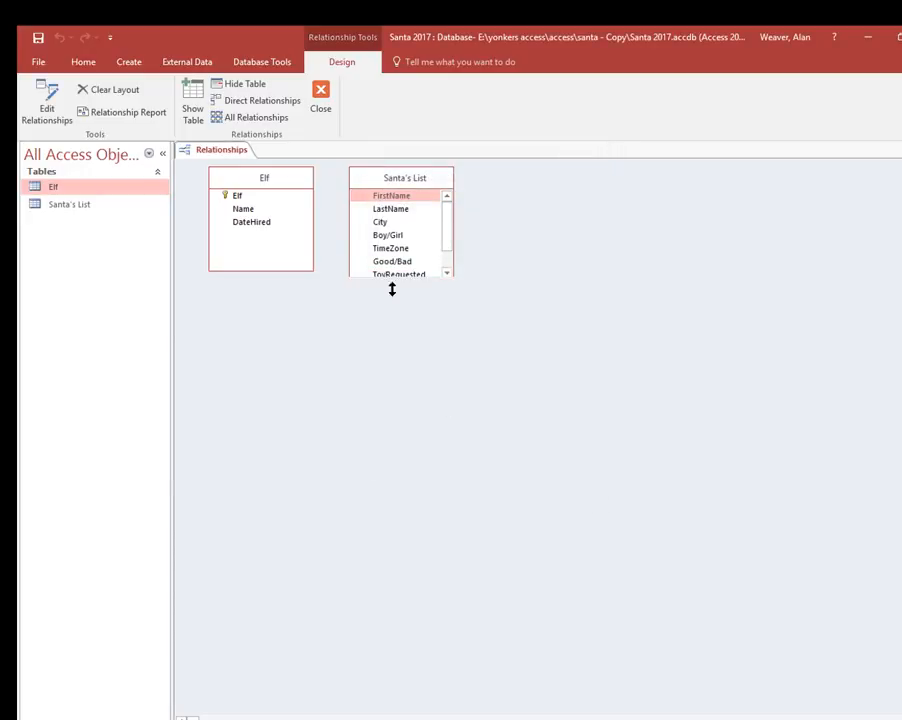
Step: Relate Elf in the Elf table to Elf in Santa's List, enforcing referential integrity with cascade update and cascade delete
left_click_drag(392, 289, 407, 384)
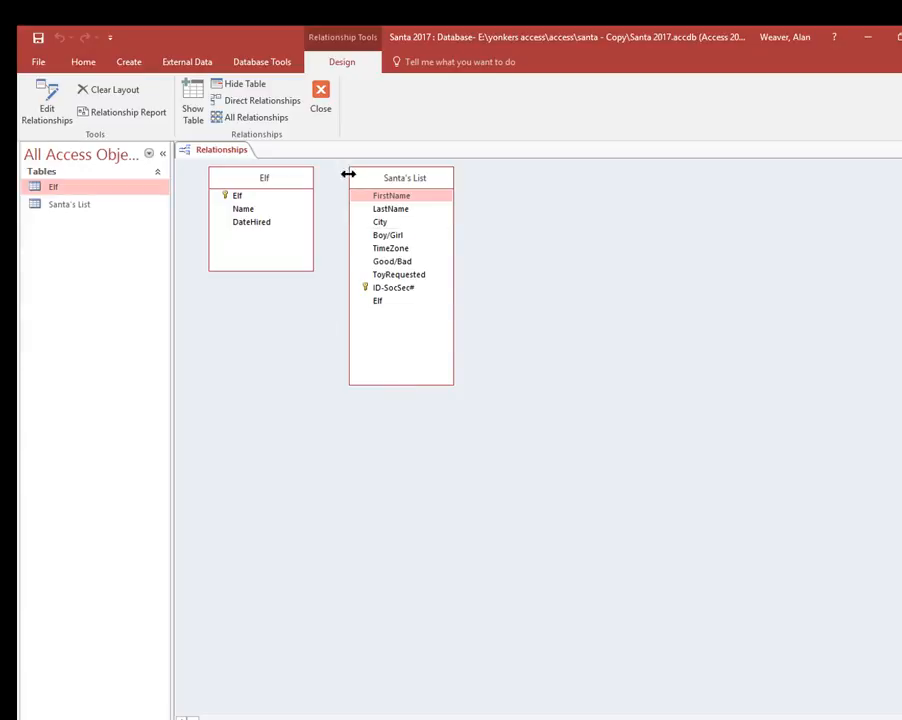
left_click_drag(237, 196, 380, 303)
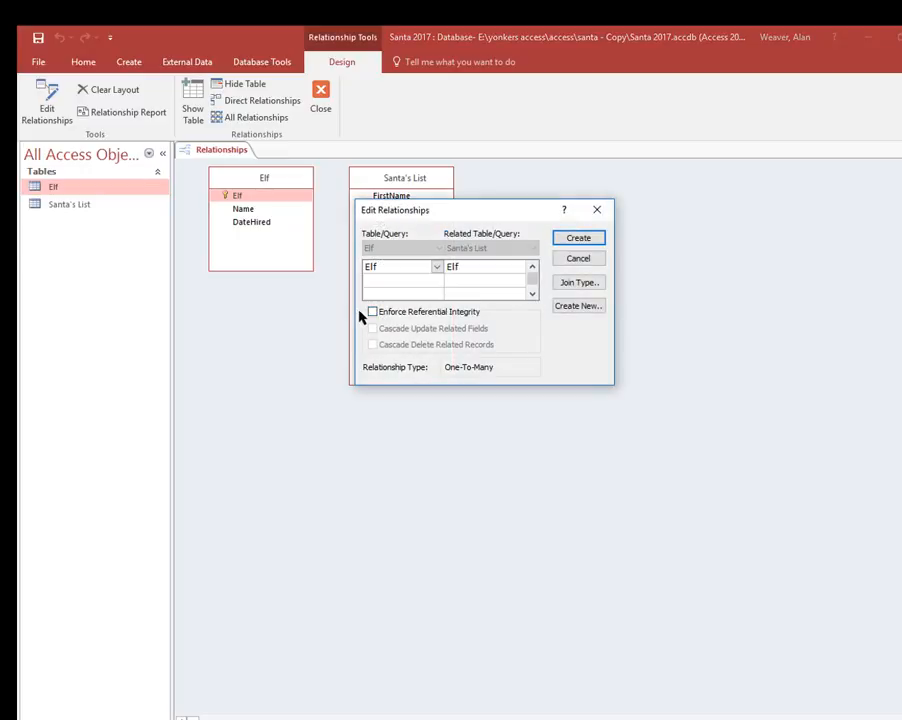
left_click(372, 312)
left_click(372, 328)
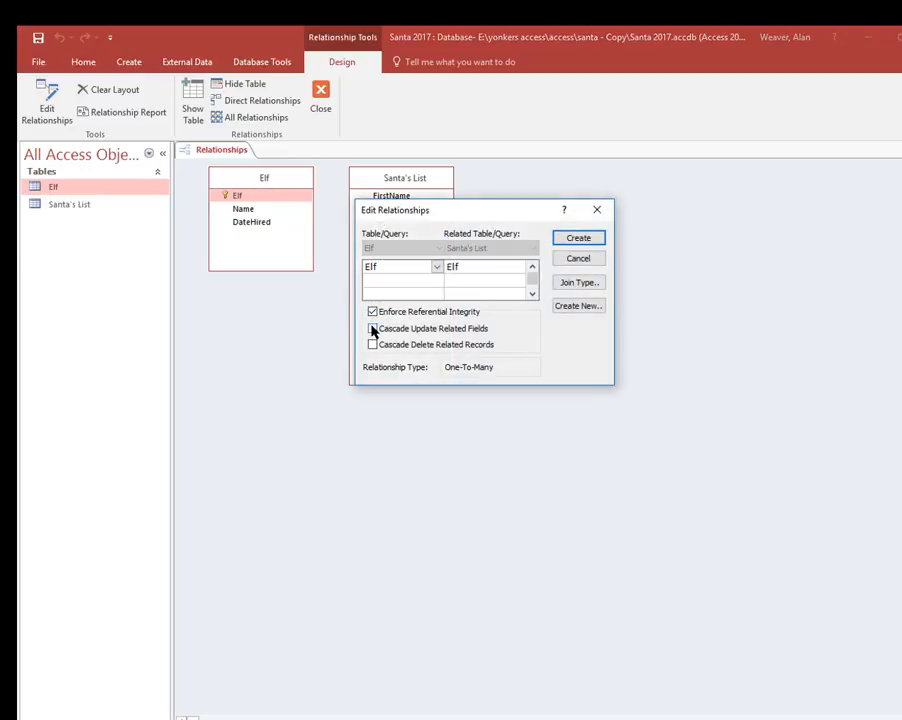
left_click(372, 345)
left_click(578, 241)
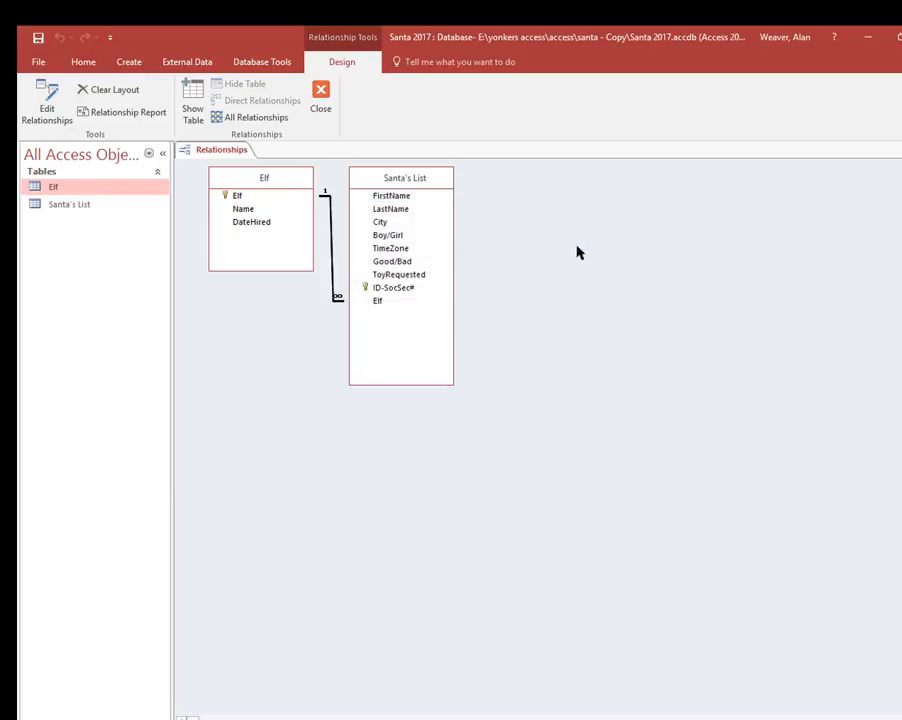
Step: Move the Santa's List field list farther from the Elf table, then close the relationships layout and save it
left_click(369, 184)
left_click_drag(369, 184, 400, 188)
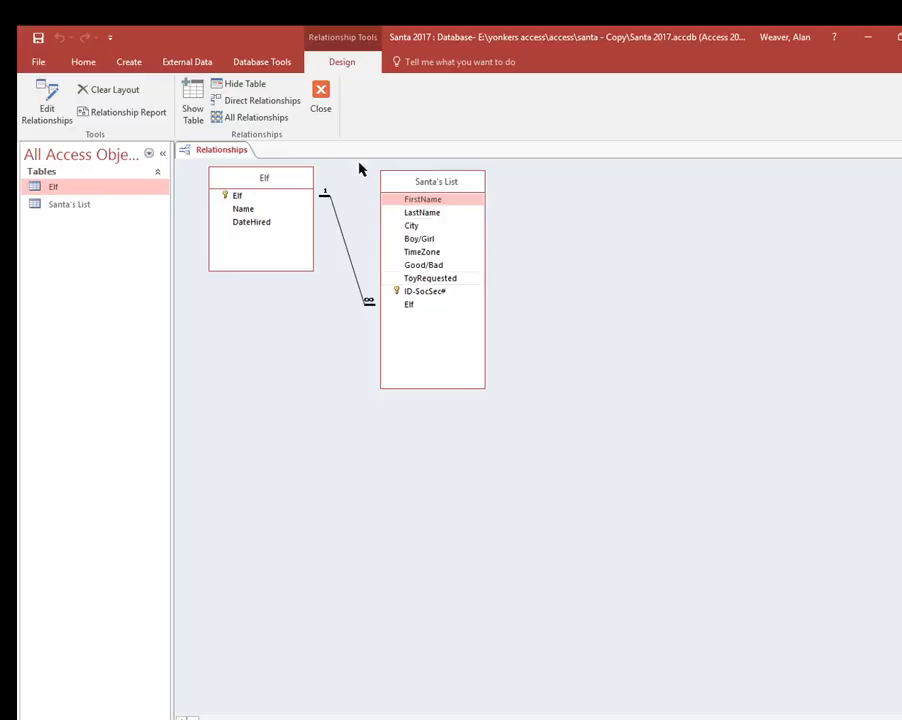
left_click(326, 110)
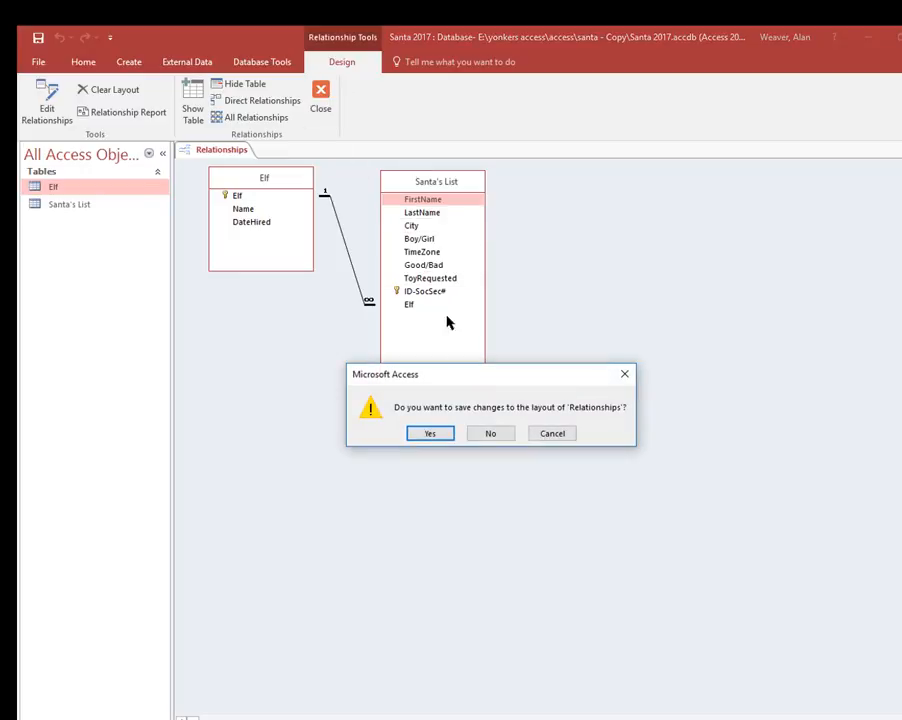
left_click(442, 435)
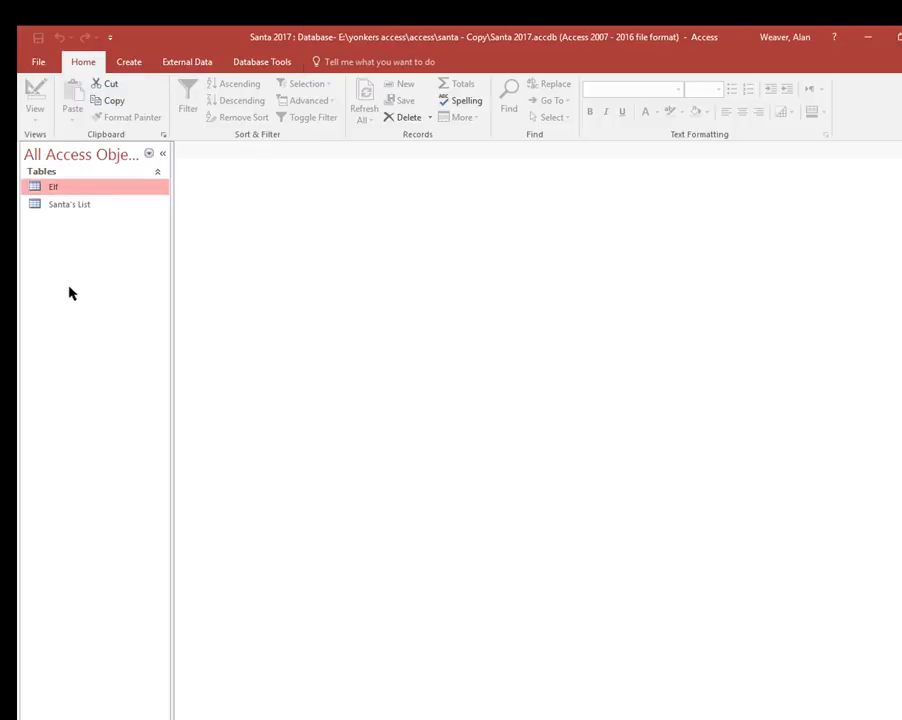
Step: Open the Elf table, examine the related children under elves 2 and 1, and close the table
double_click(64, 190)
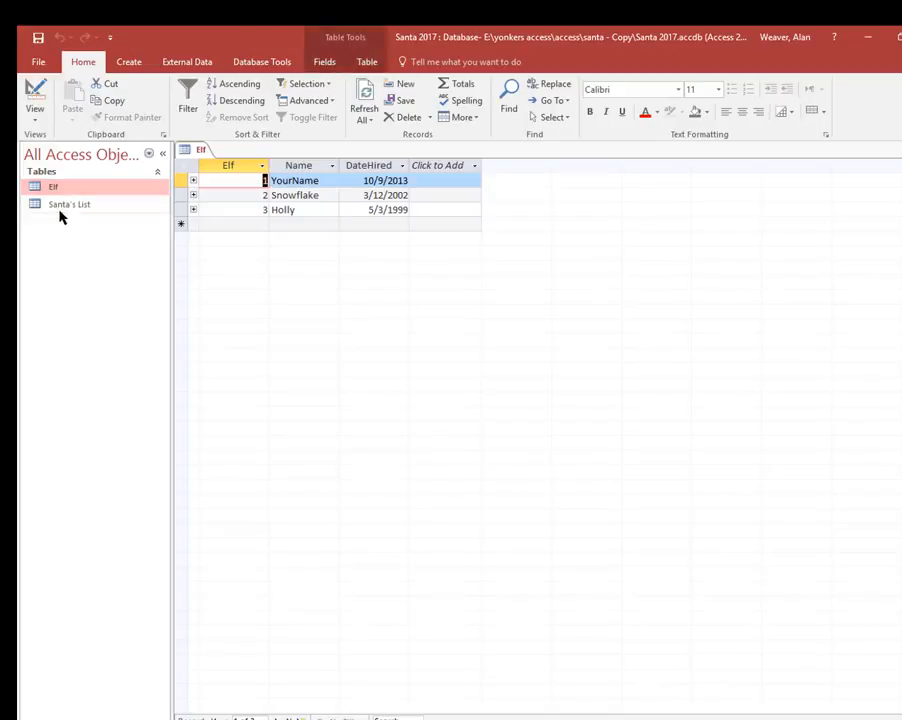
left_click(193, 196)
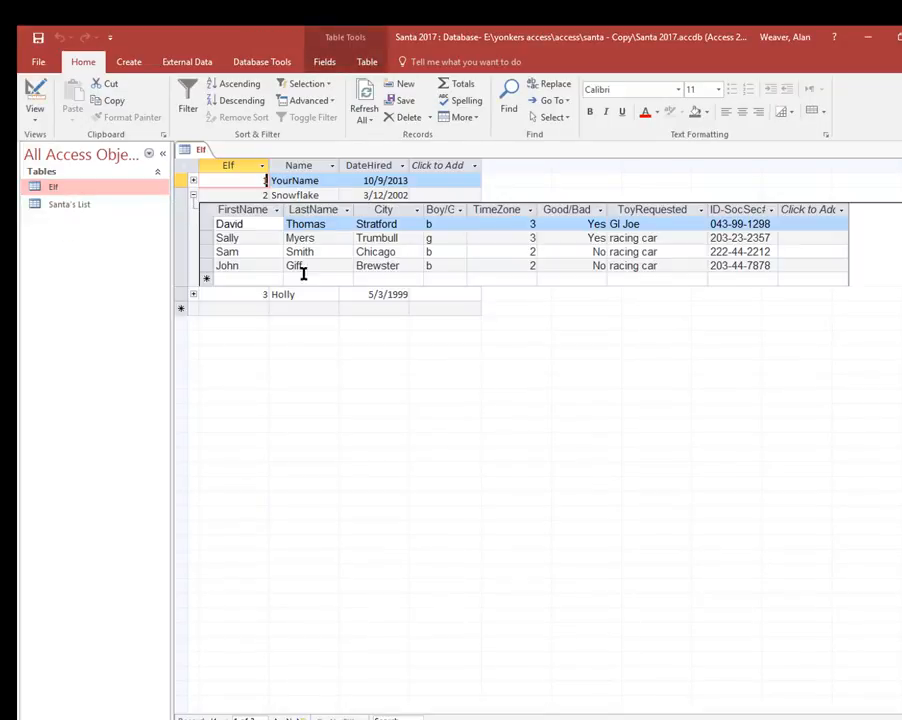
left_click(193, 181)
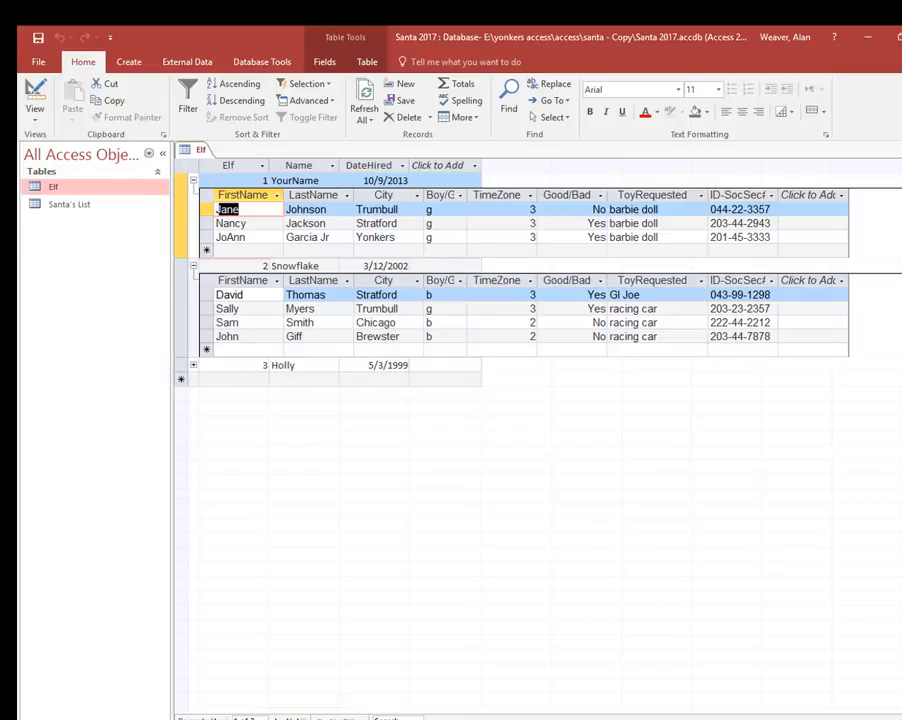
key("ctrl+w")
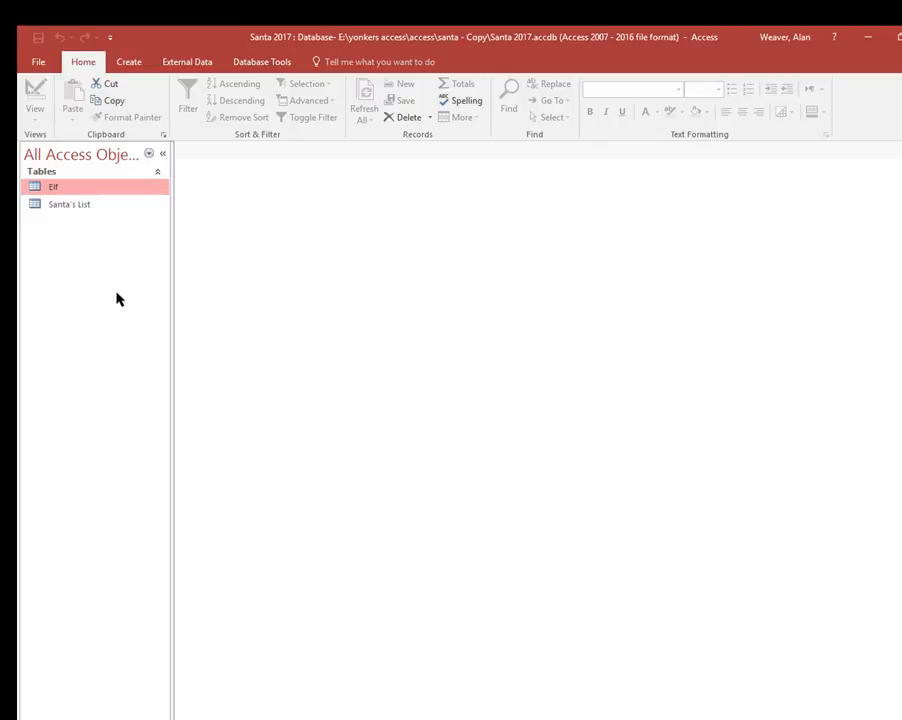
Step: Filter Santa's List by City to show only Trumbull records, then close the table without saving the change
double_click(71, 205)
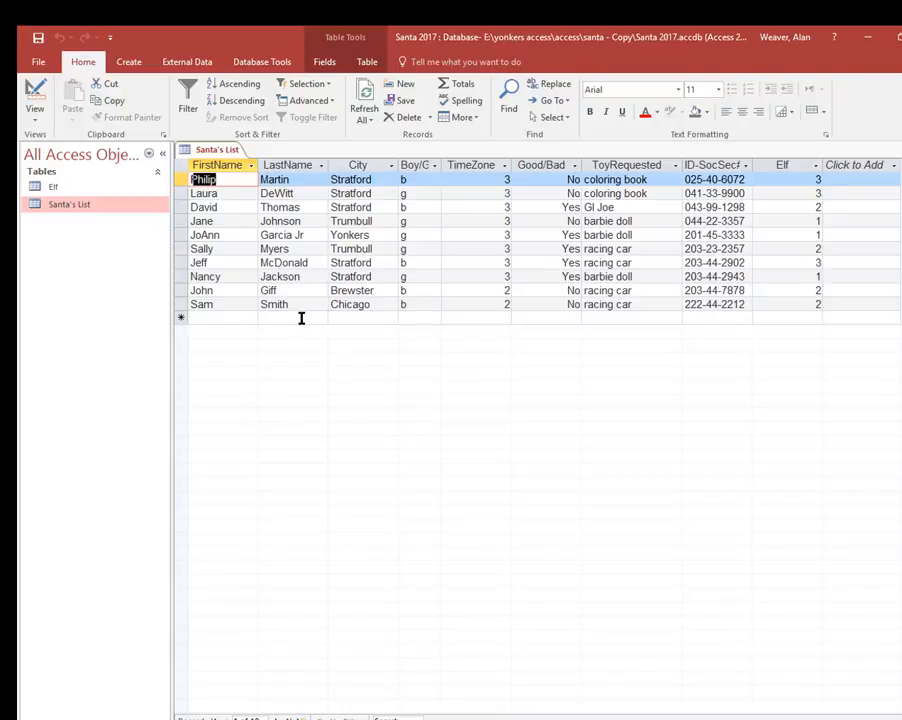
left_click(372, 222)
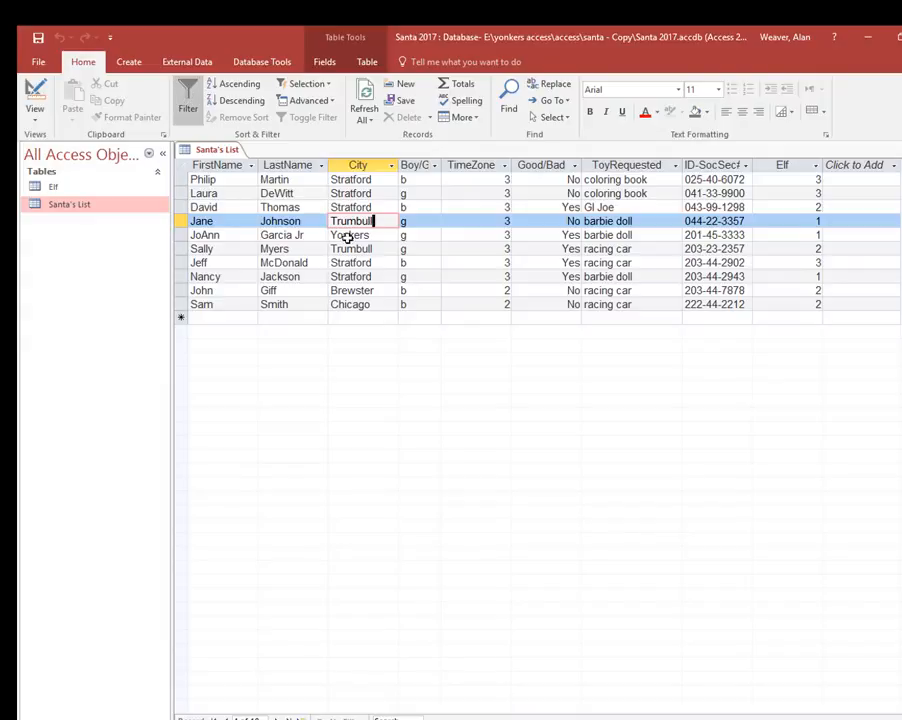
left_click(187, 102)
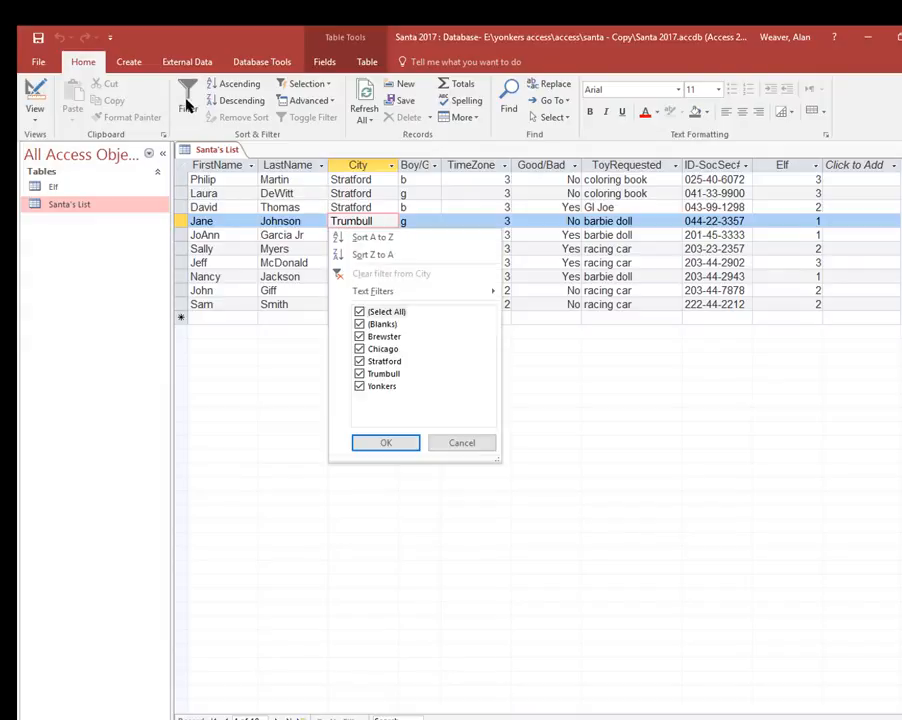
left_click(361, 313)
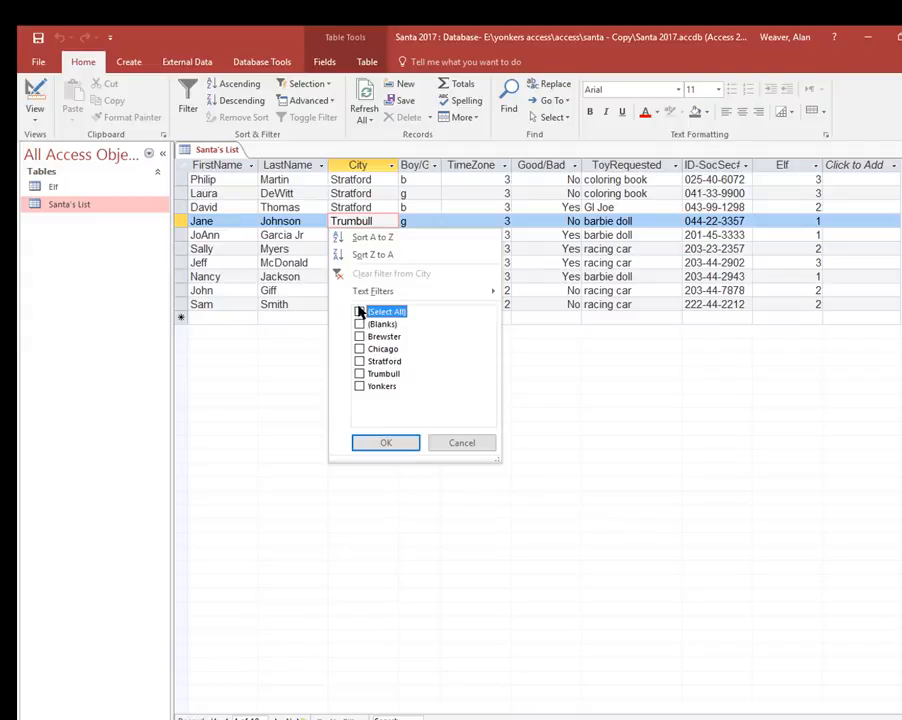
left_click(359, 374)
left_click(382, 440)
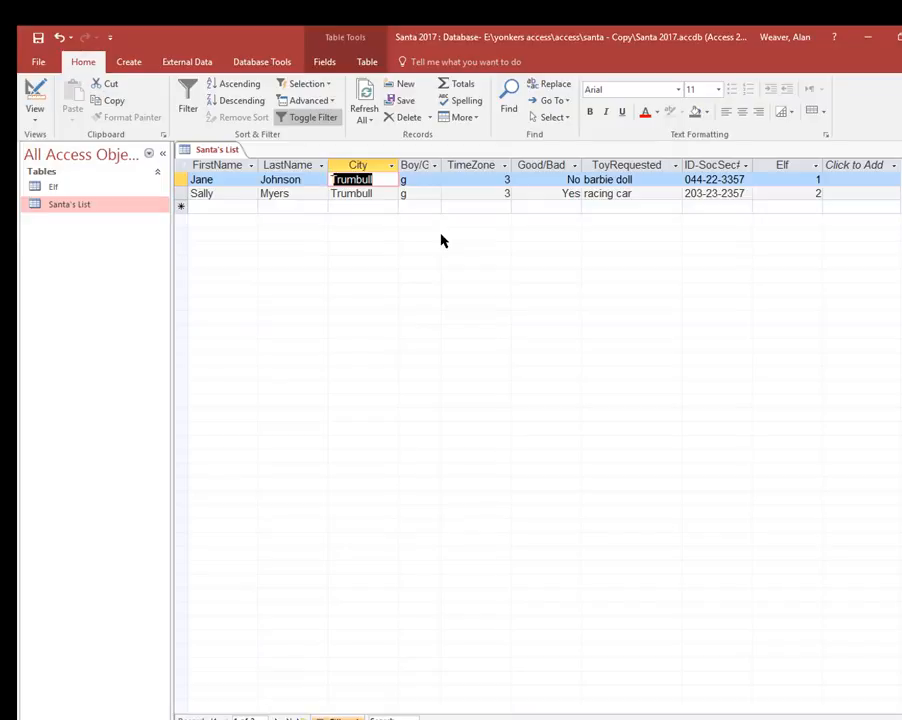
left_click(900, 149)
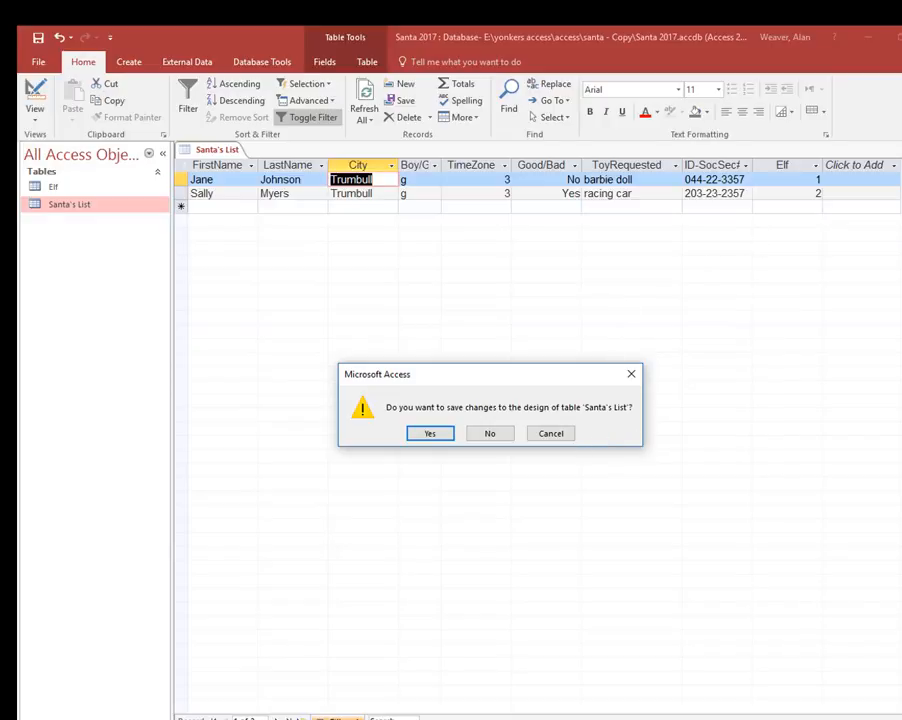
left_click(487, 436)
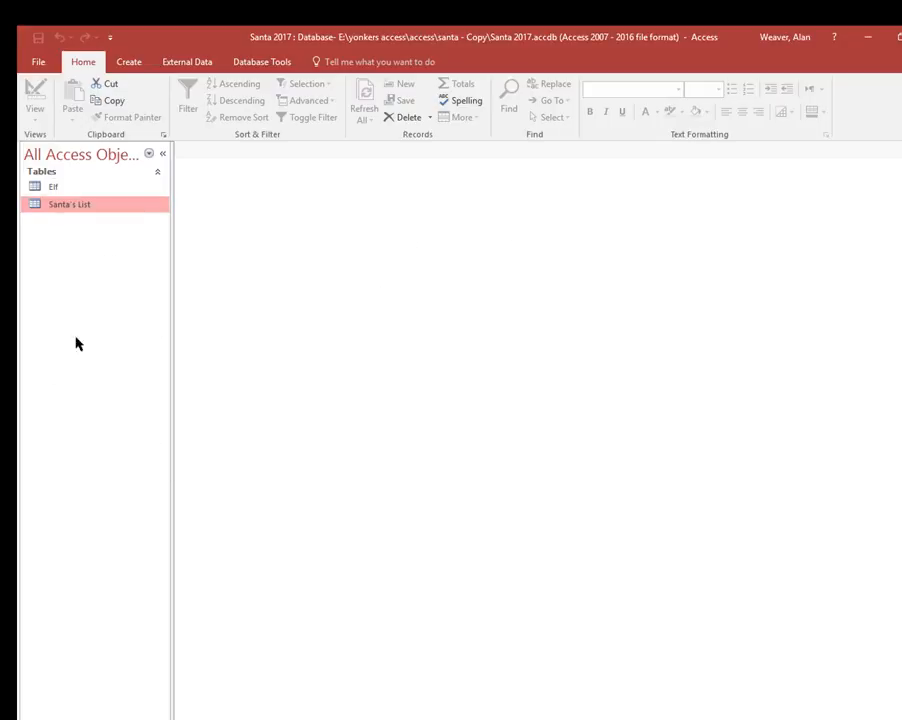
Step: Reopen Santa's List and start a new record with the child's first and last name
double_click(88, 206)
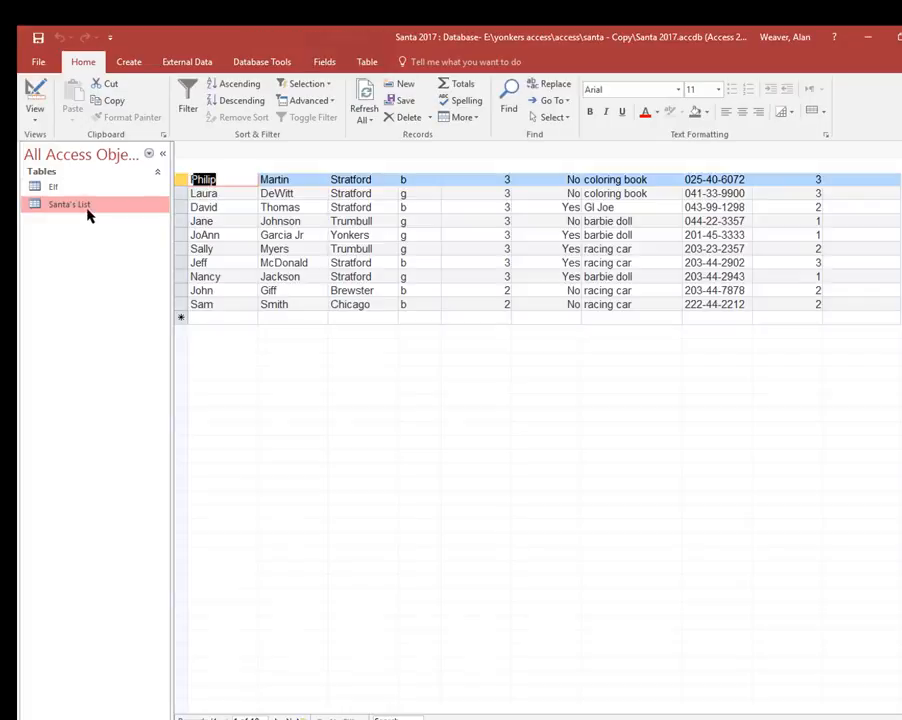
left_click(845, 304)
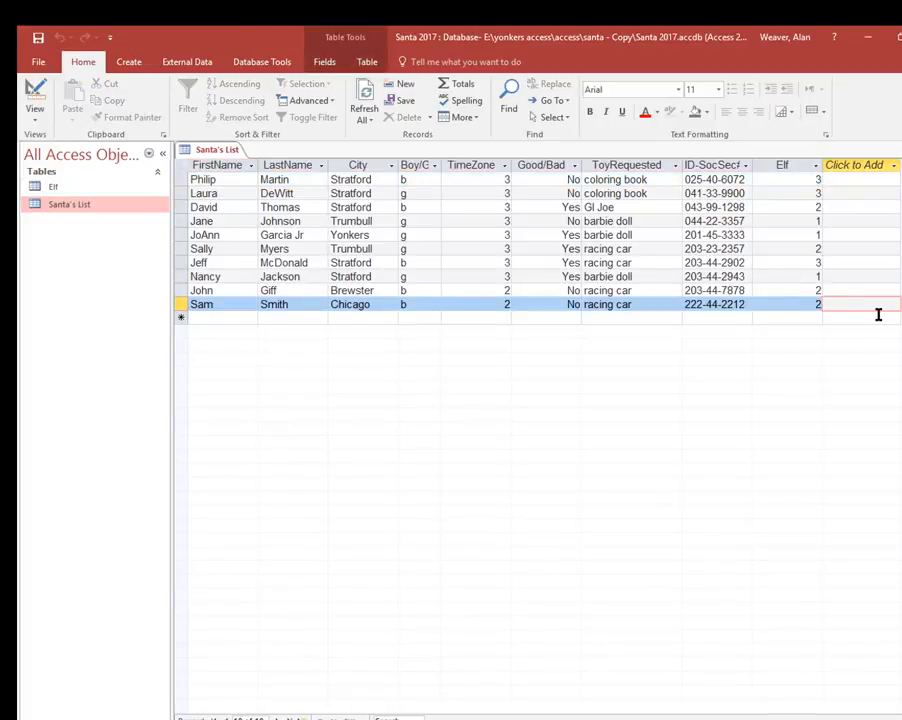
key("Tab")
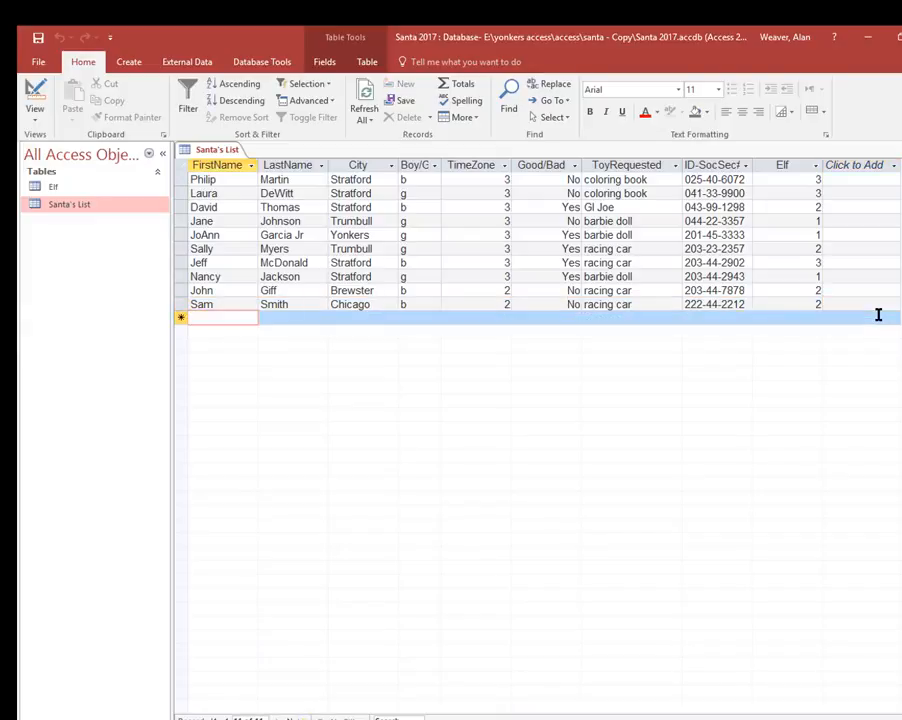
type("Fred")
key("Tab")
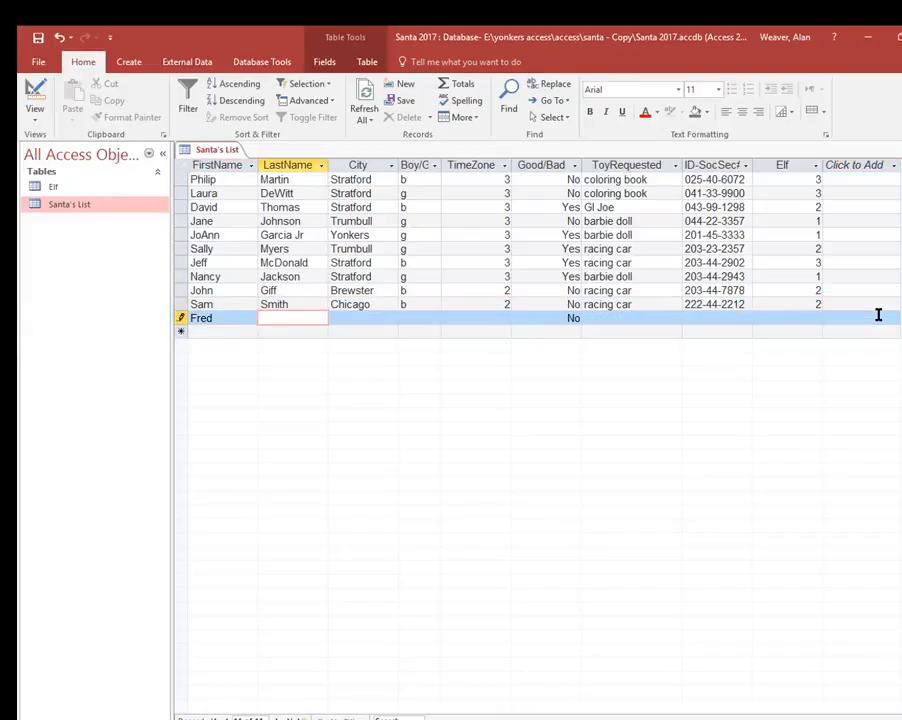
type("Johnson")
key("Tab")
Step: Enter Chicago as the City and b for Boy/Girl in the new record
type("Ch")
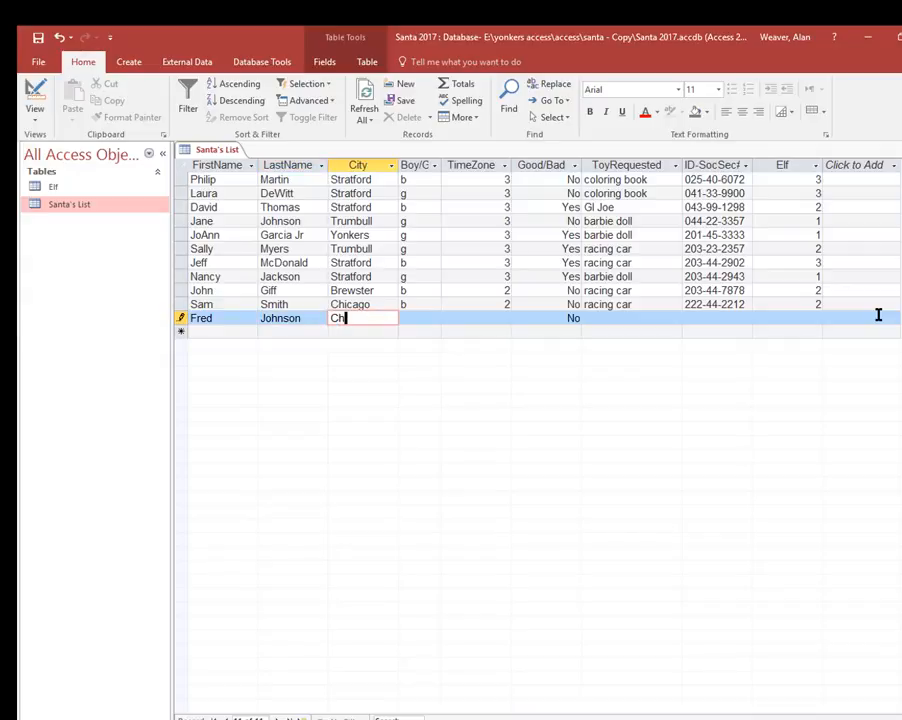
type("iago")
key("BackSpace")
key("BackSpace")
type("cago")
key("Tab")
key("Tab")
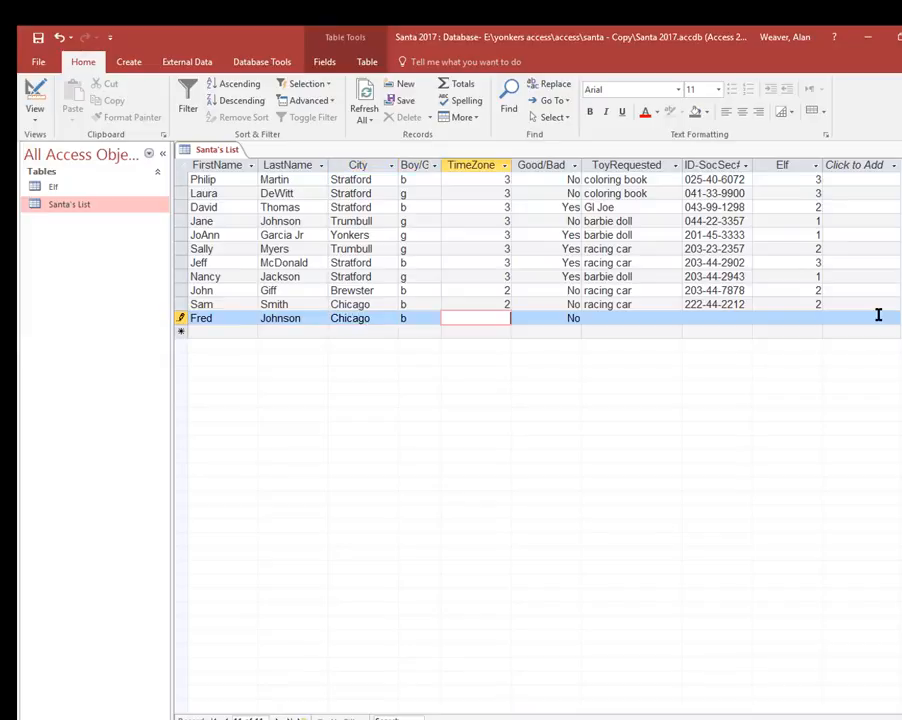
Step: Set TimeZone to 2 and Good/Bad to Yes for the new child record
key("Tab")
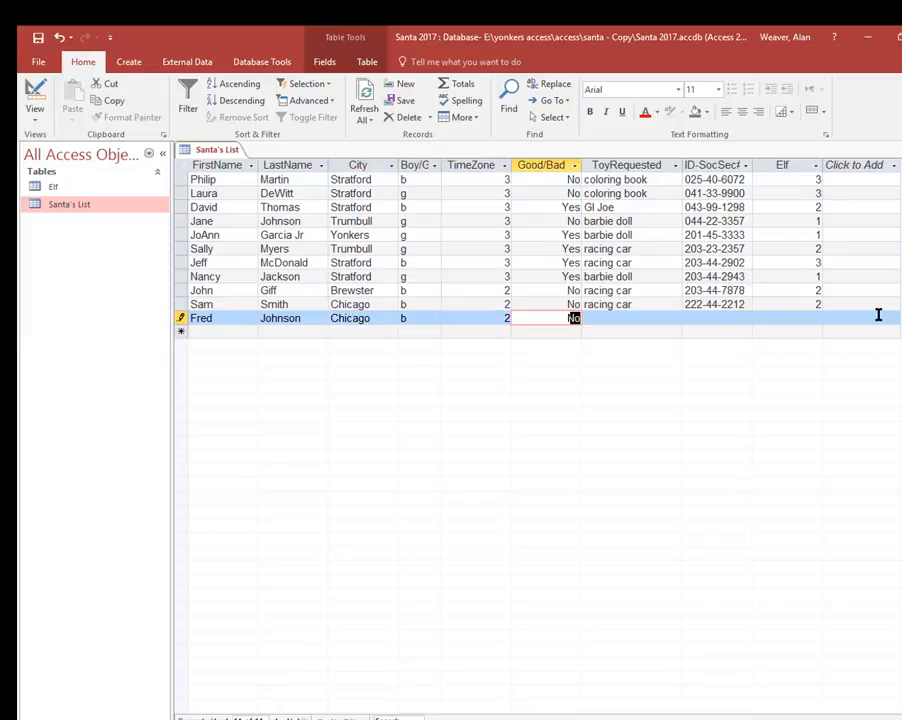
type("y")
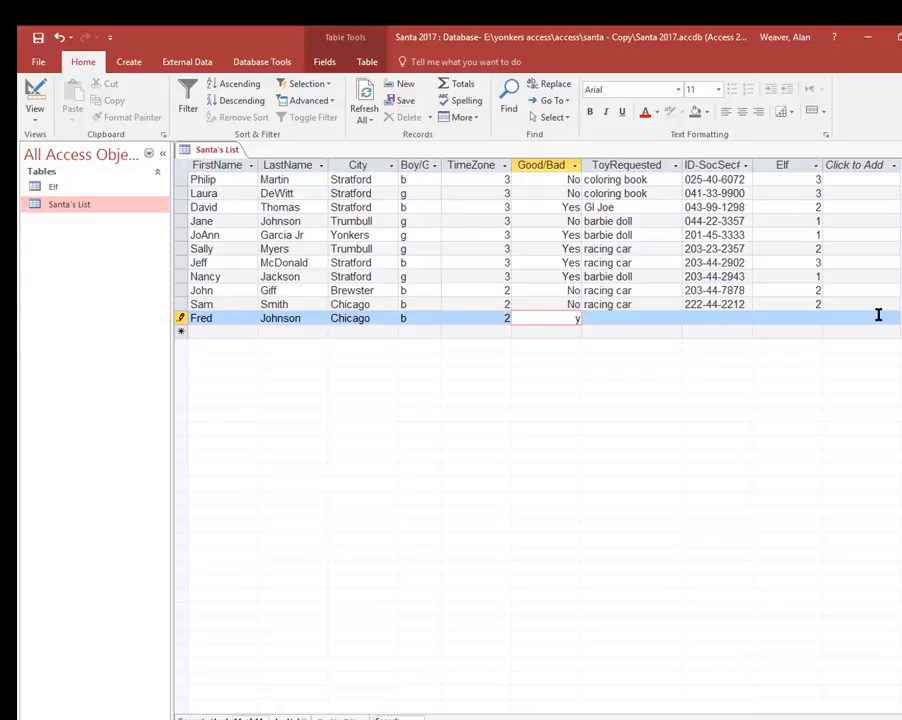
key("Tab")
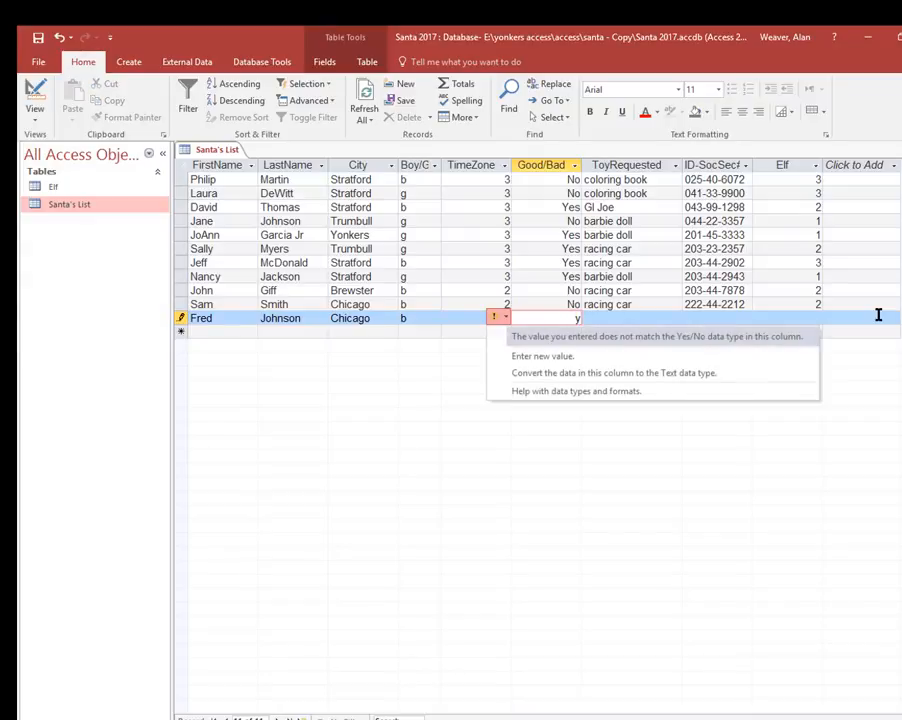
left_click(556, 318)
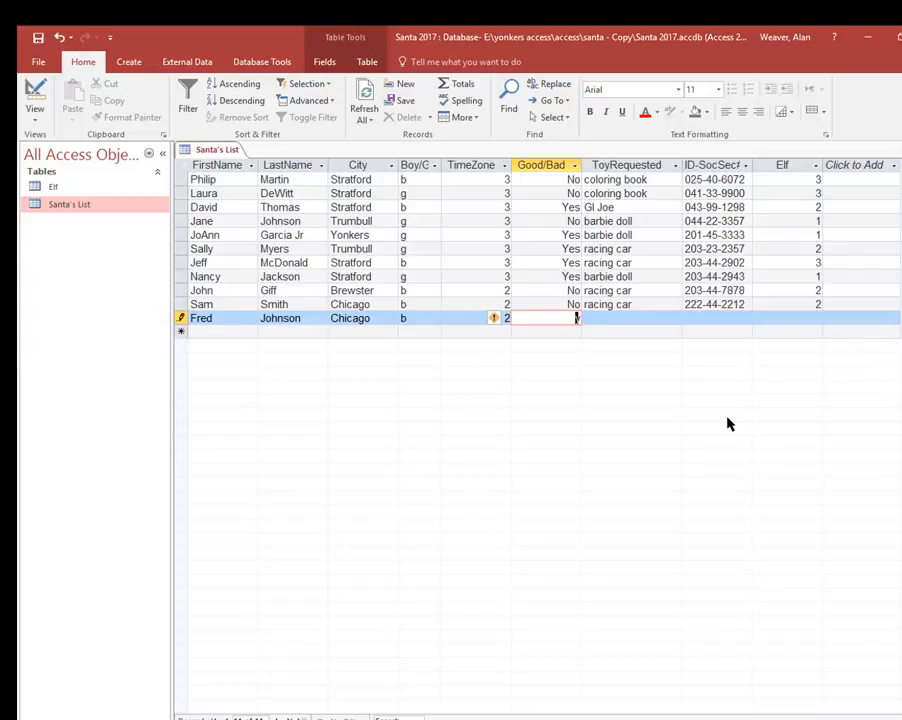
key("BackSpace")
type("y")
key("Tab")
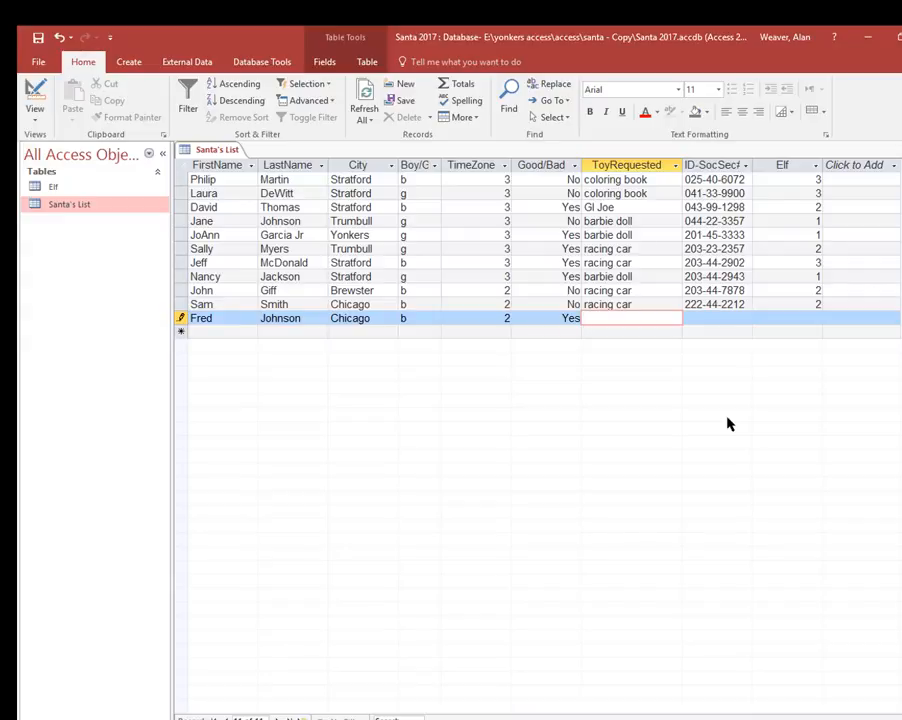
Step: Enter iPad as ToyRequested, the child's social security number and Elf 4, and try to save the record
type("iPad")
key("Tab")
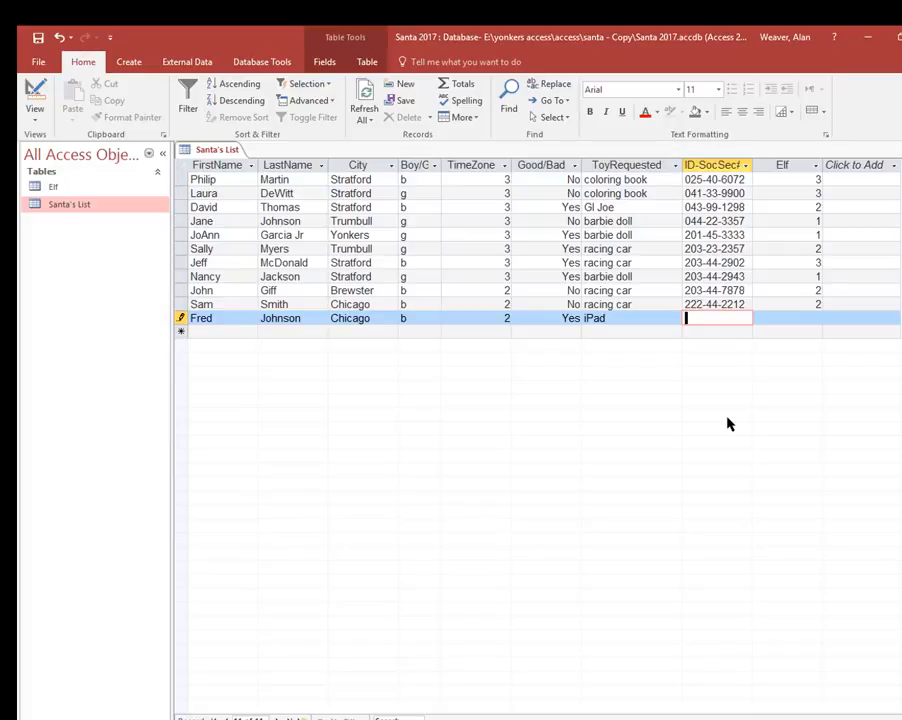
type("222-44-2212")
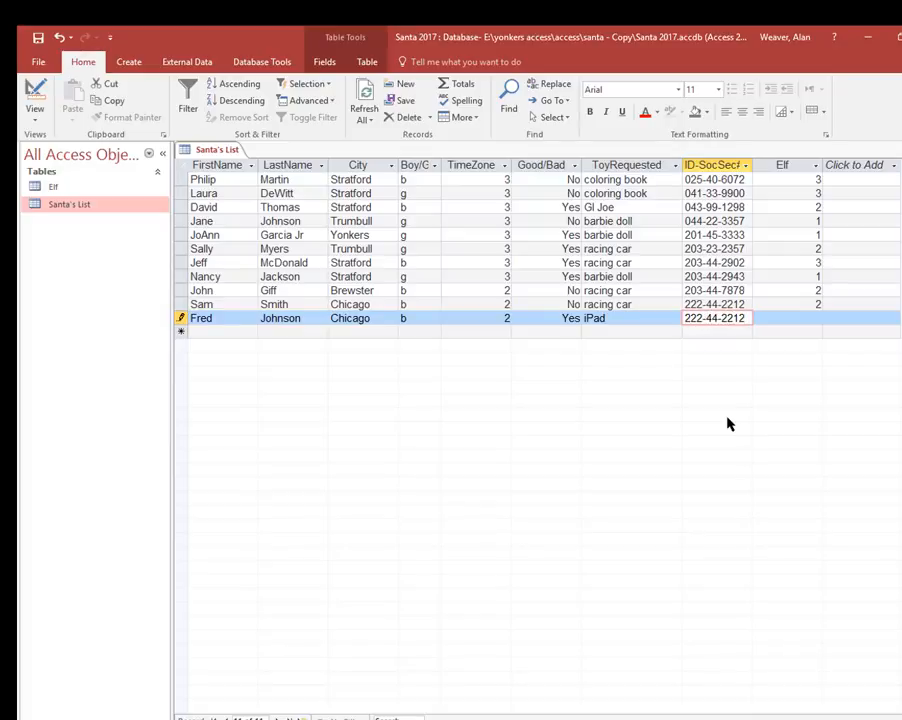
key("Tab")
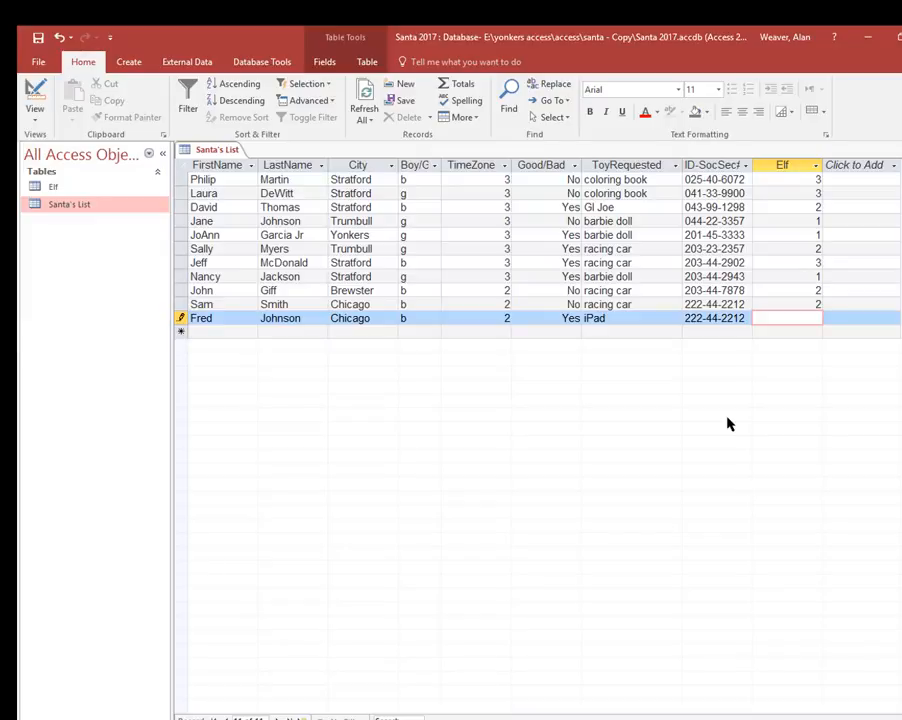
key("Tab")
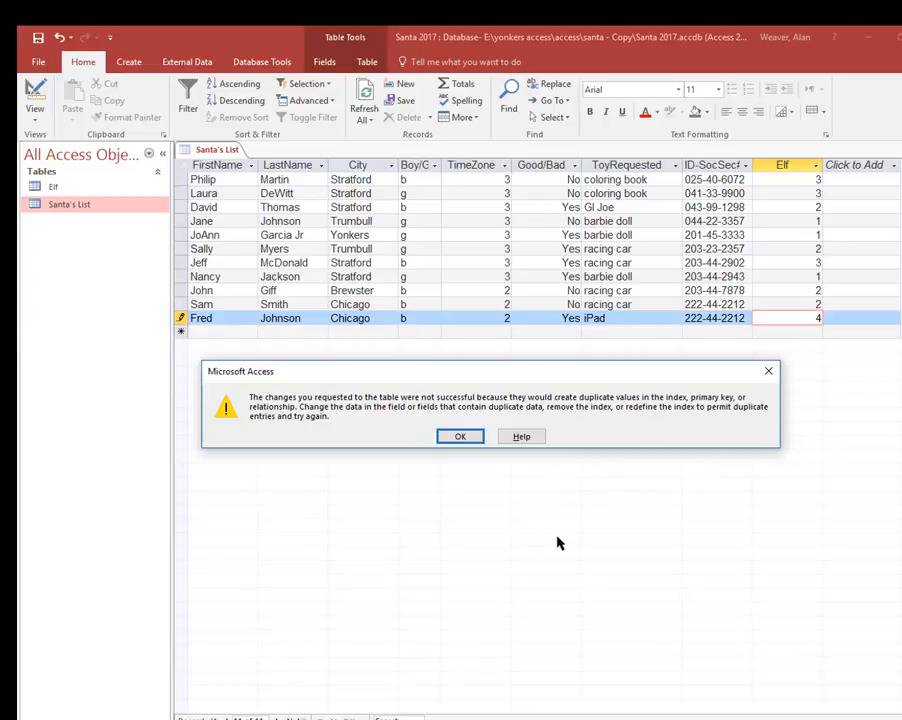
left_click(460, 436)
Step: Change the last digit of the new child's social security number and try again to save the record
left_click(746, 319)
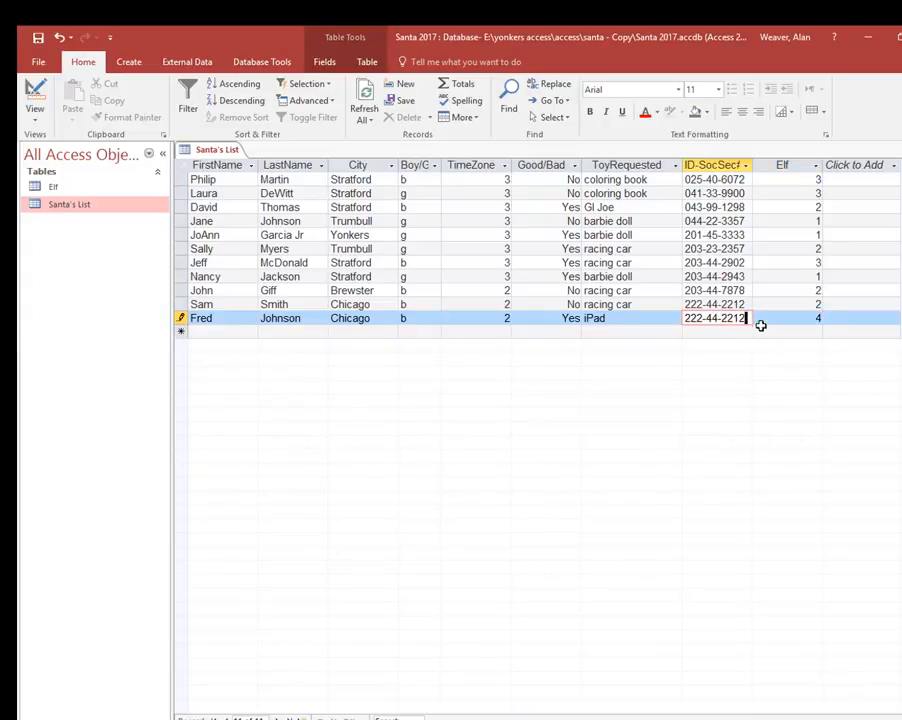
key("BackSpace")
type("3")
key("Tab")
key("Tab")
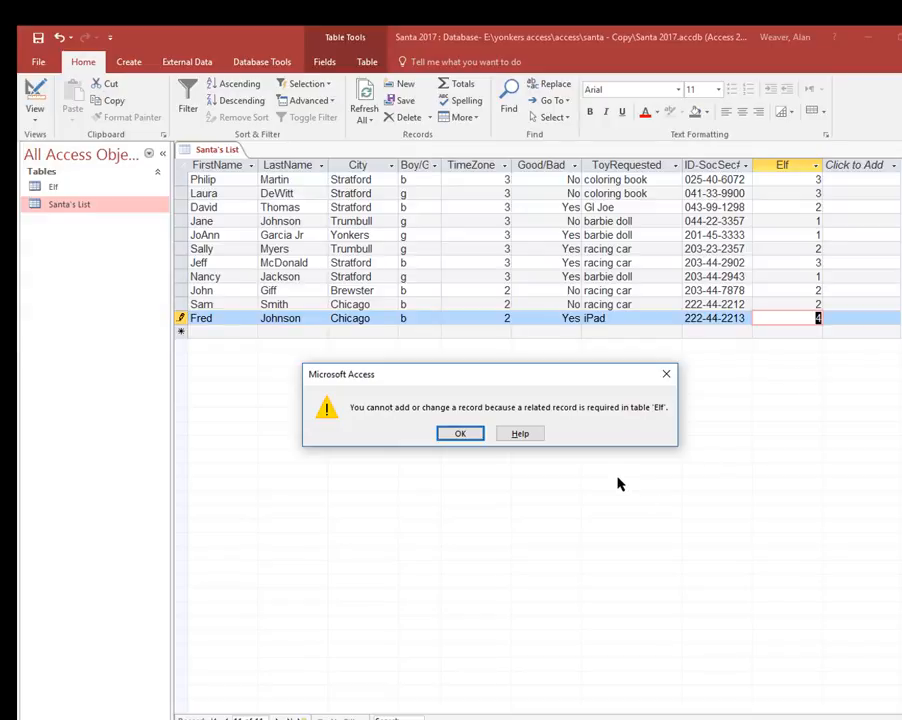
left_click(468, 436)
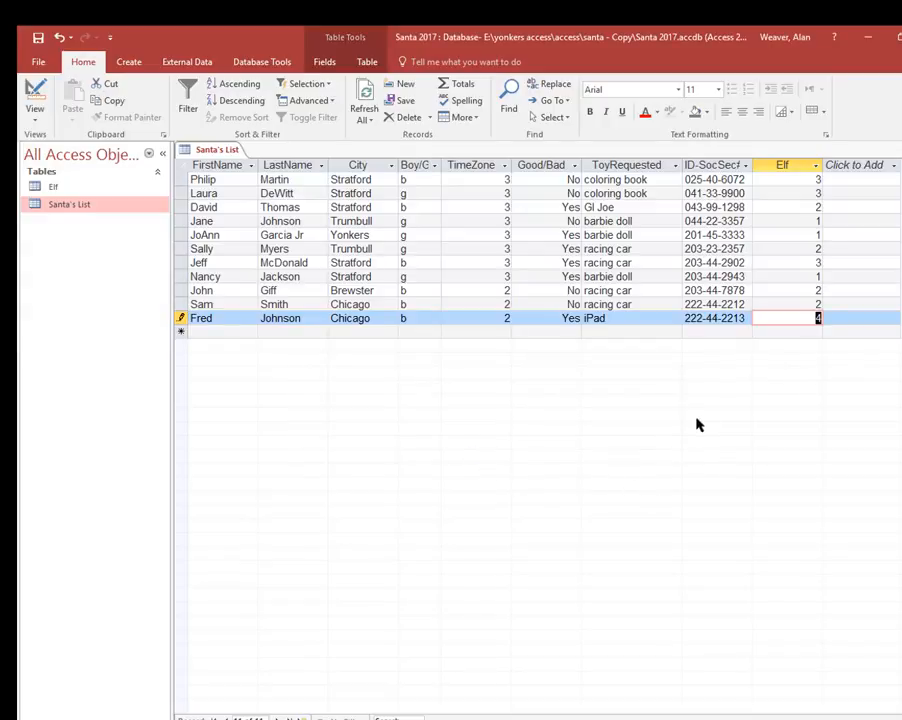
Step: Open the Elf table and add elf 4 named Mistletoe with hire date 7/1/2017
double_click(55, 187)
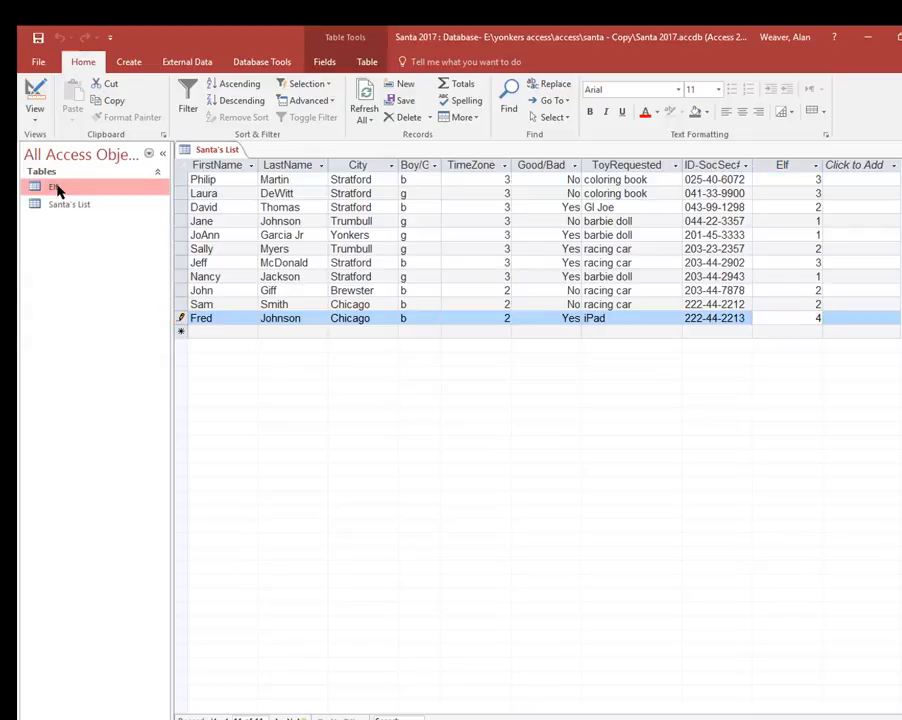
left_click(245, 223)
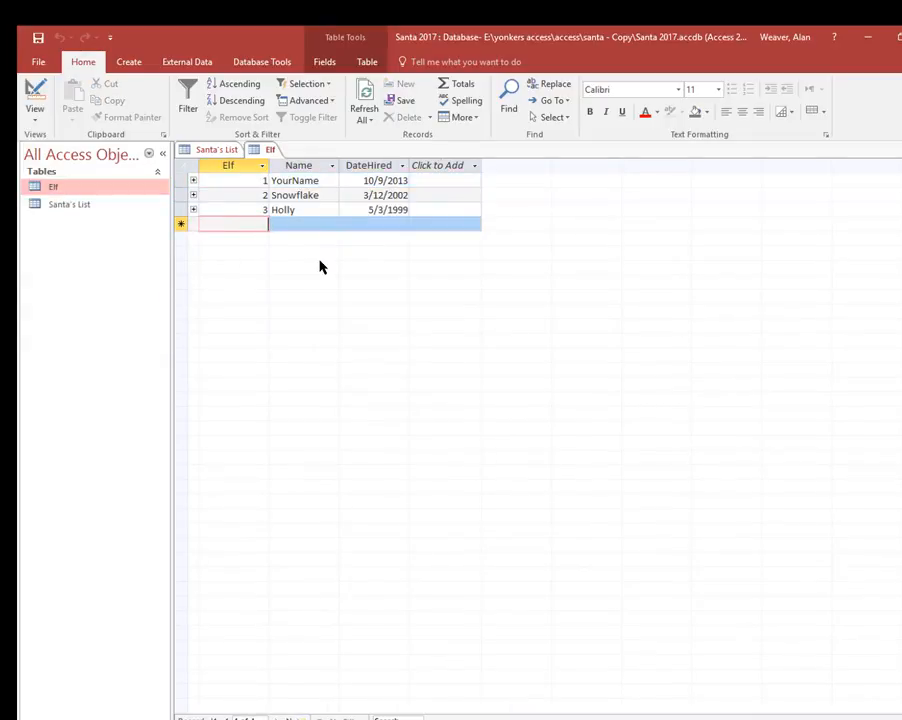
type("4")
key("Tab")
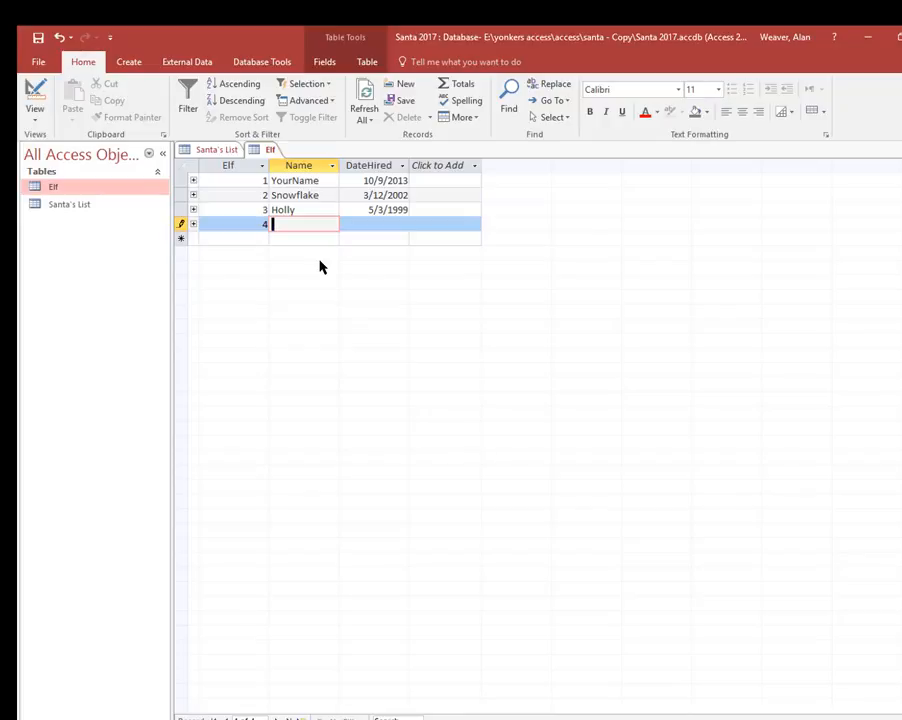
type("Mistletoe")
key("Tab")
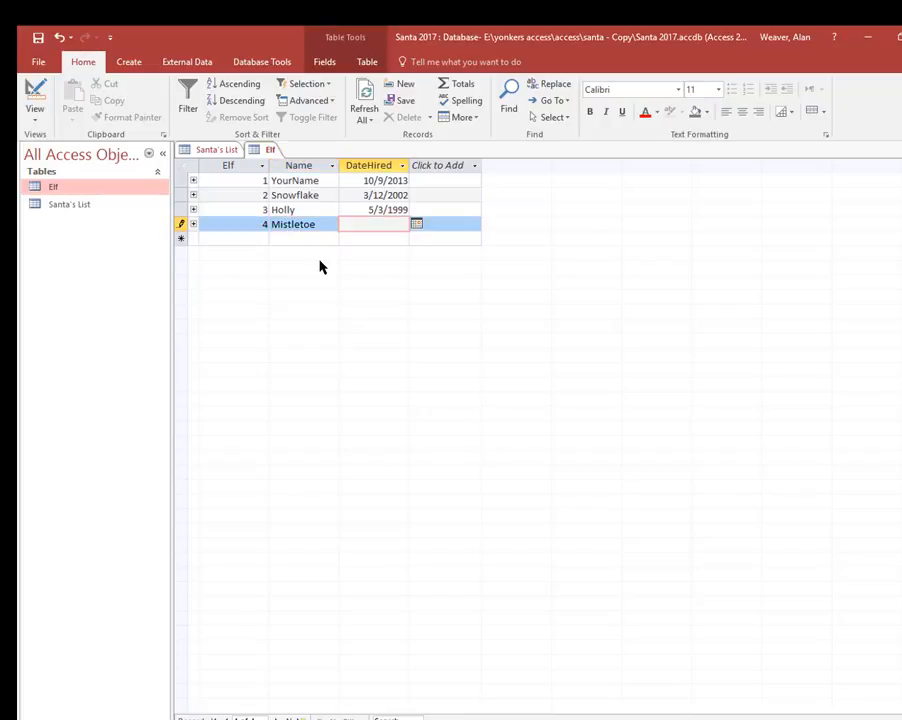
type("7/1")
key("Tab")
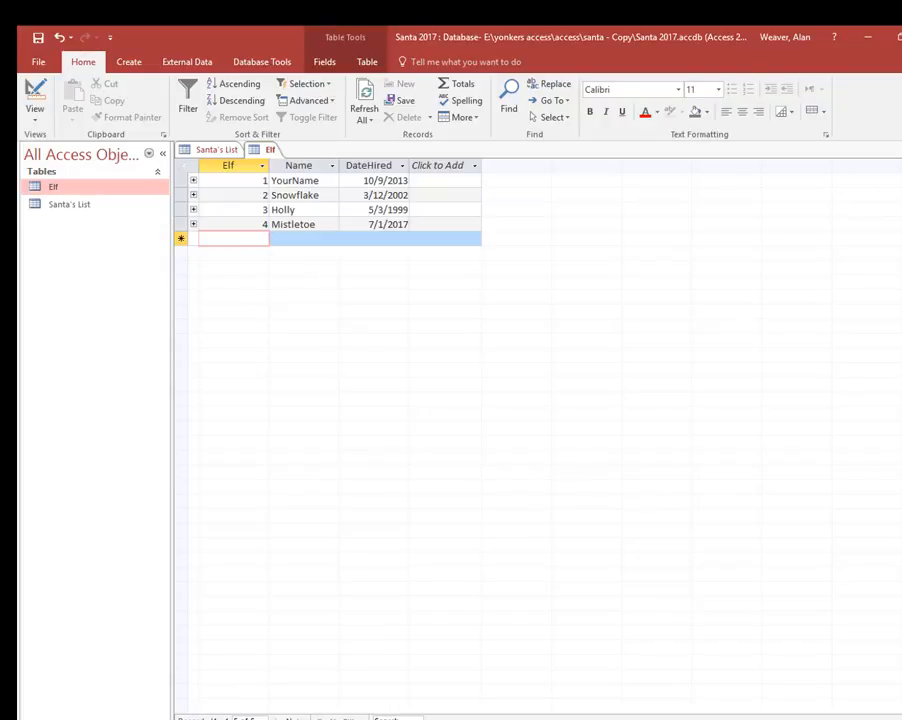
Step: Return to Santa's List, save the pending child record, and close the table
left_click(900, 150)
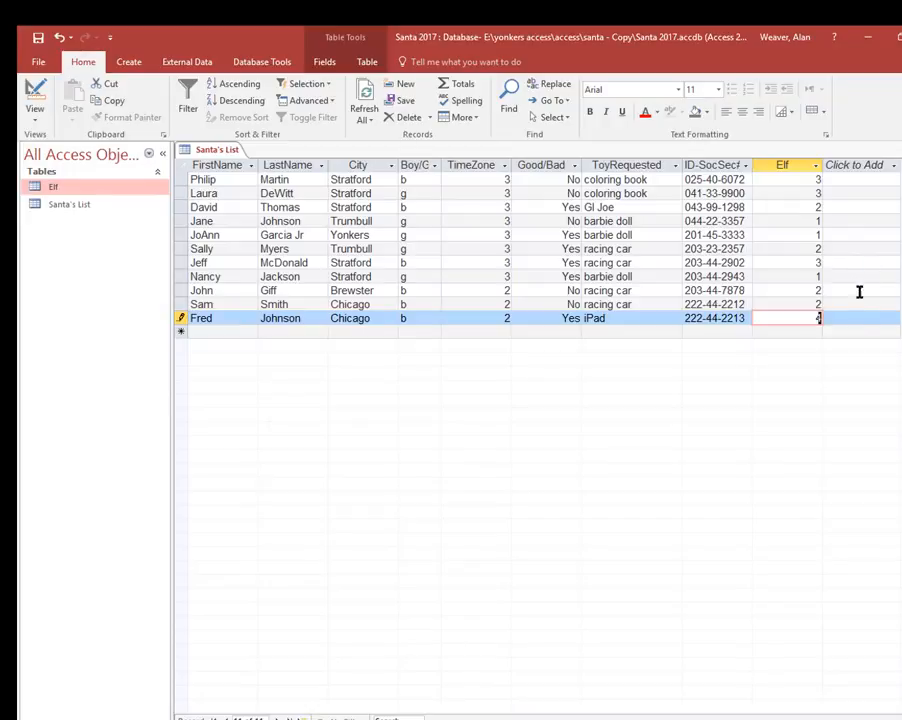
key("Return")
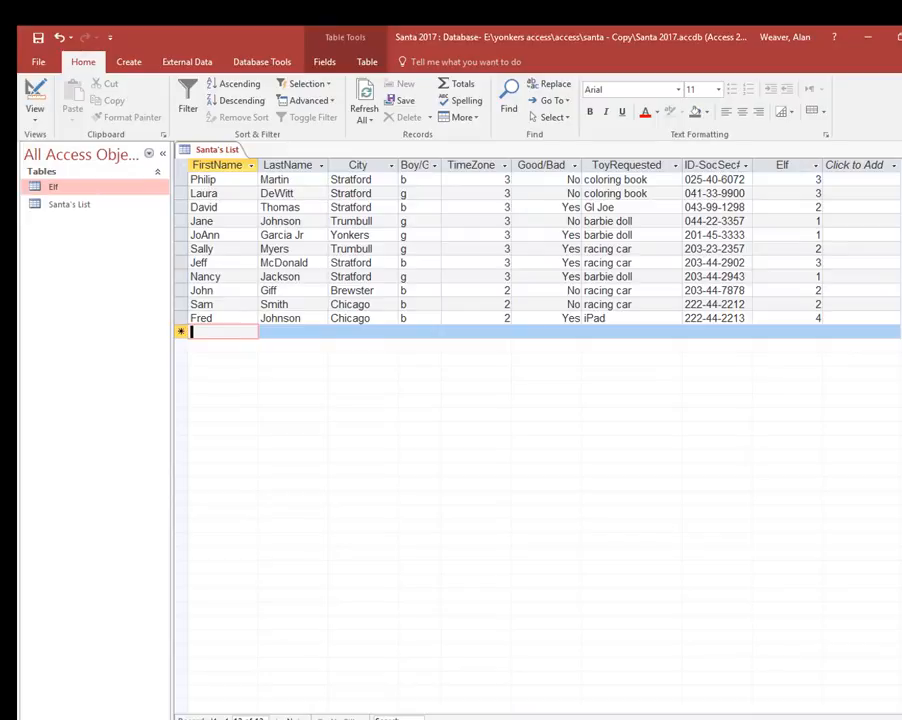
left_click(901, 150)
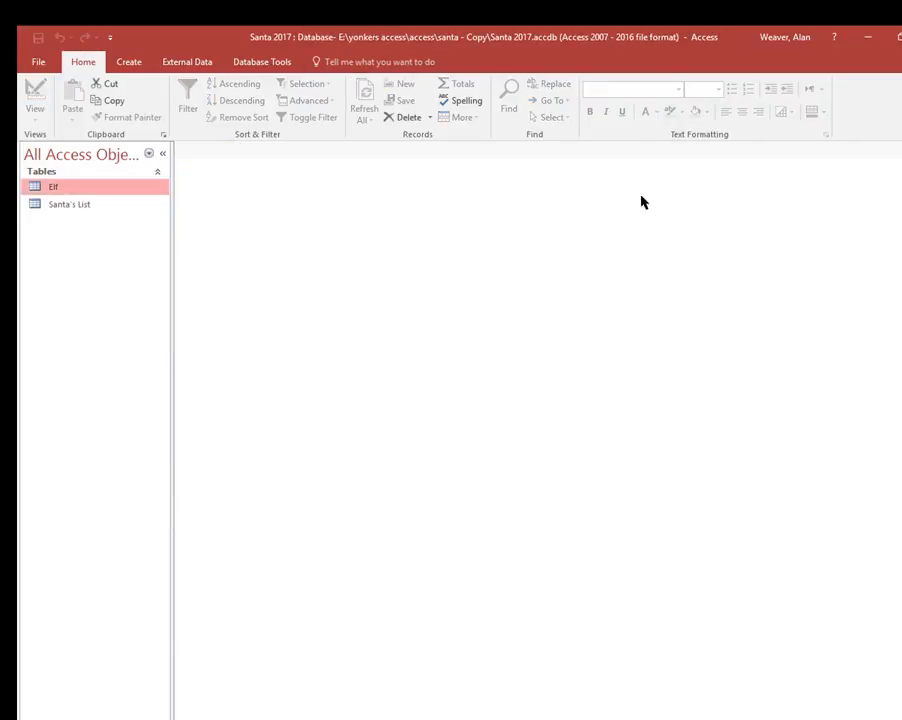
Step: Open the Elf table, examine the related children under elf 4, and close the table
double_click(48, 187)
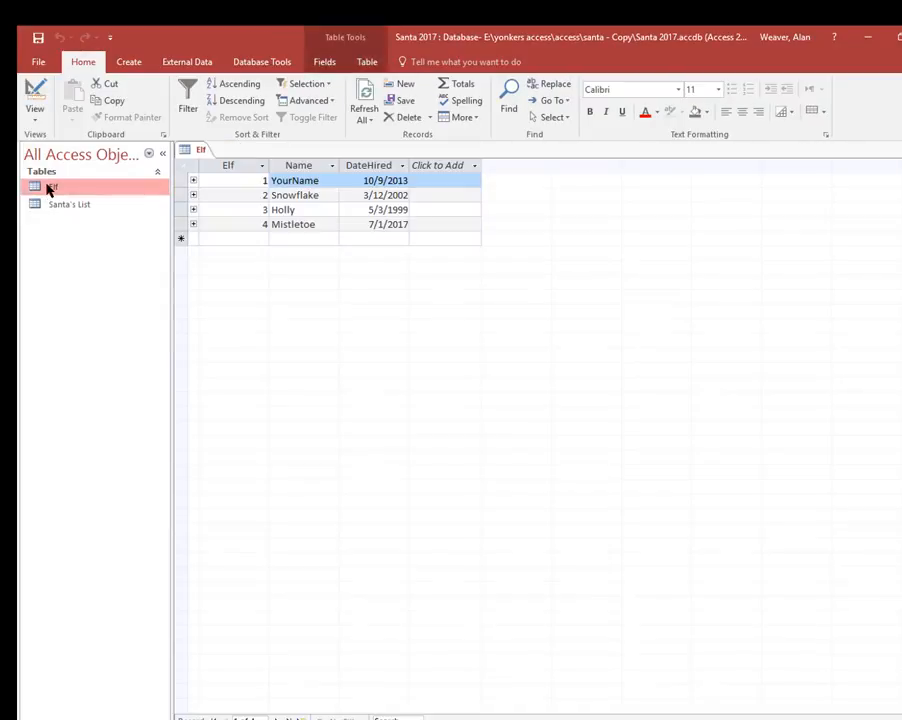
left_click(193, 224)
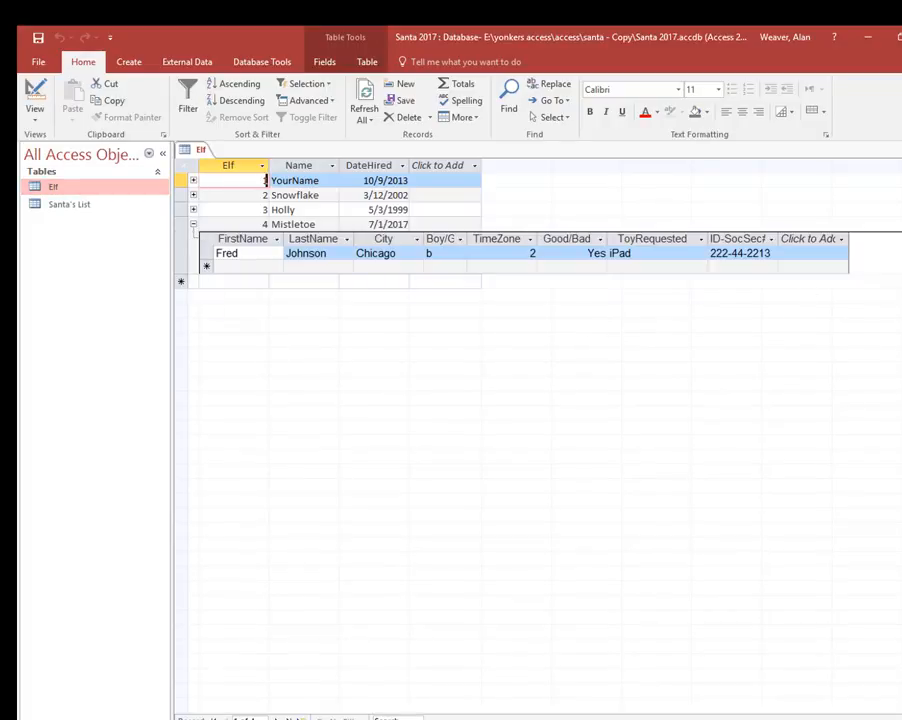
key("ctrl+w")
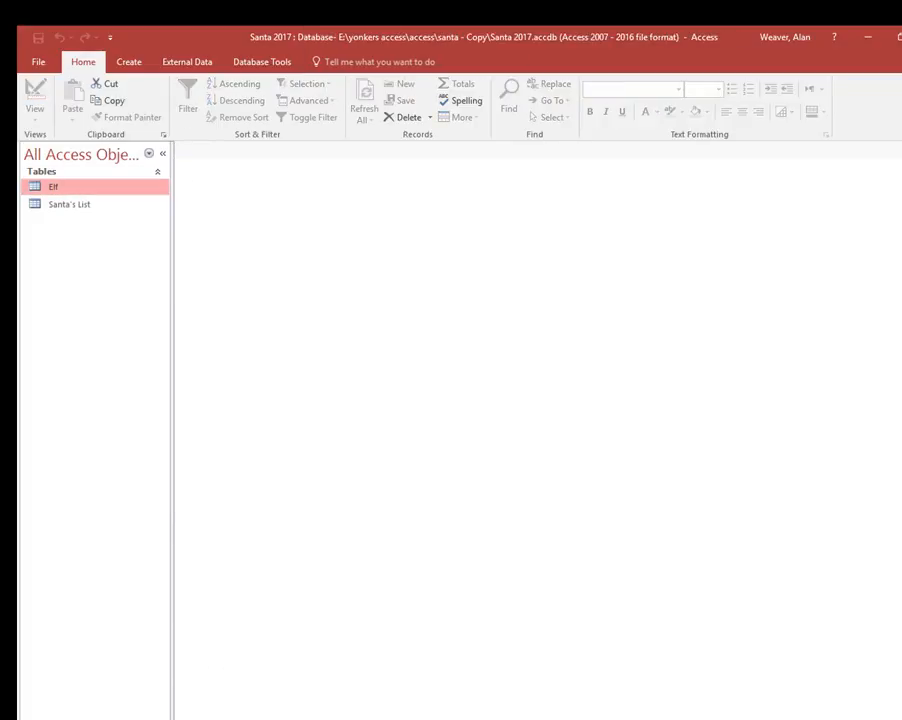
Step: Reopen the Elf table and add a Currency field named Salary after DateHired
left_click(57, 206)
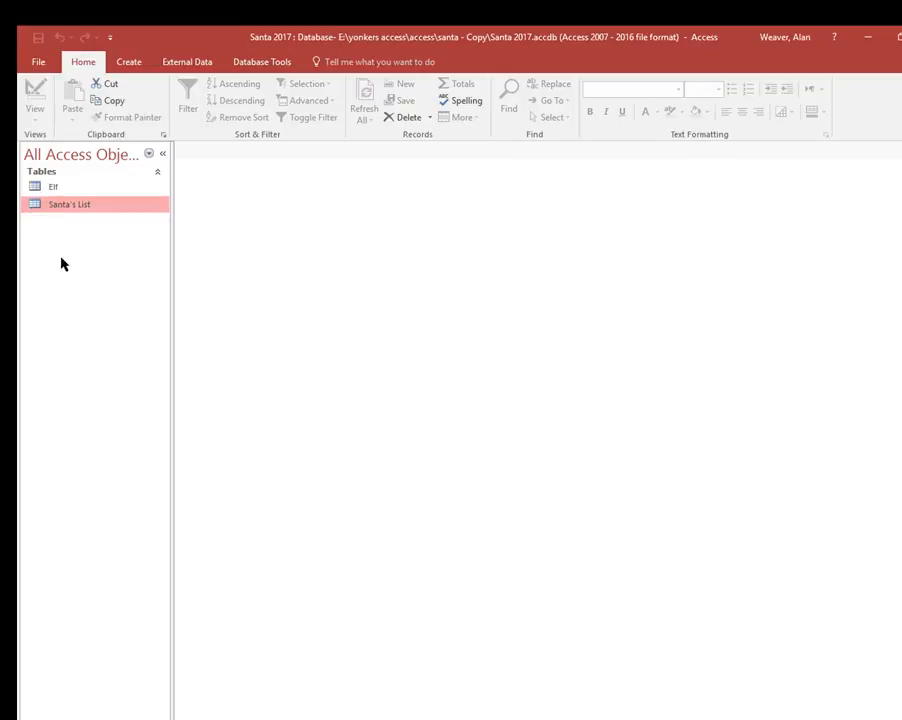
left_click(47, 190)
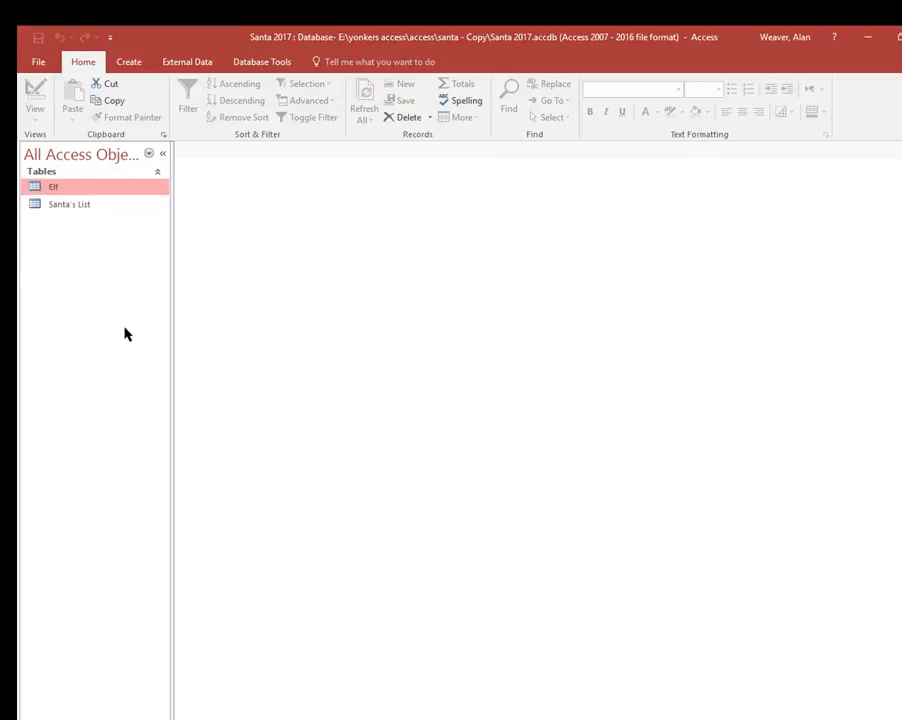
double_click(73, 188)
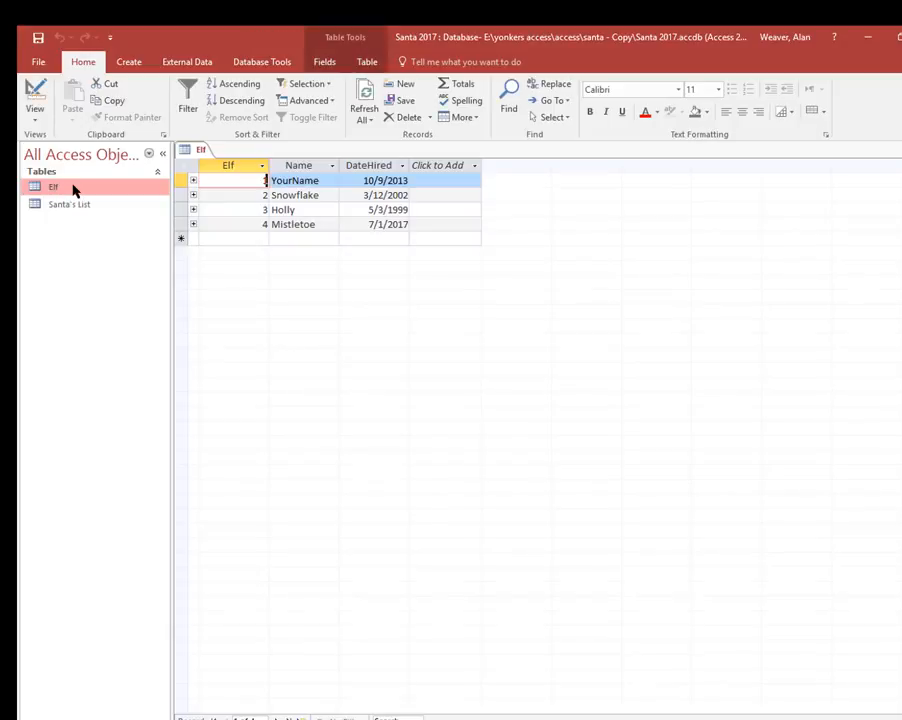
left_click(56, 201)
left_click(56, 187)
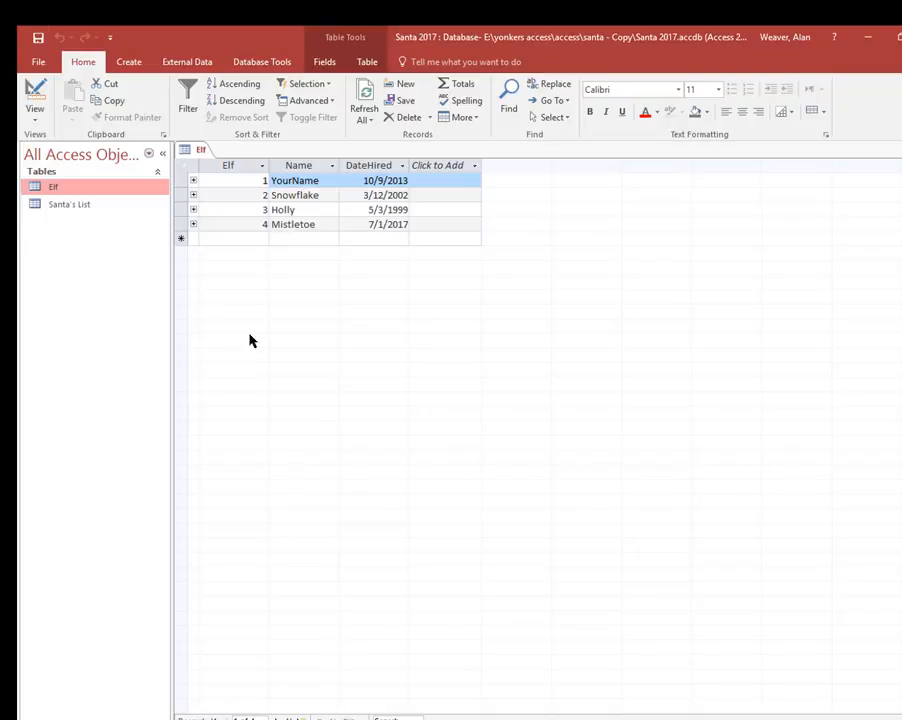
left_click(475, 168)
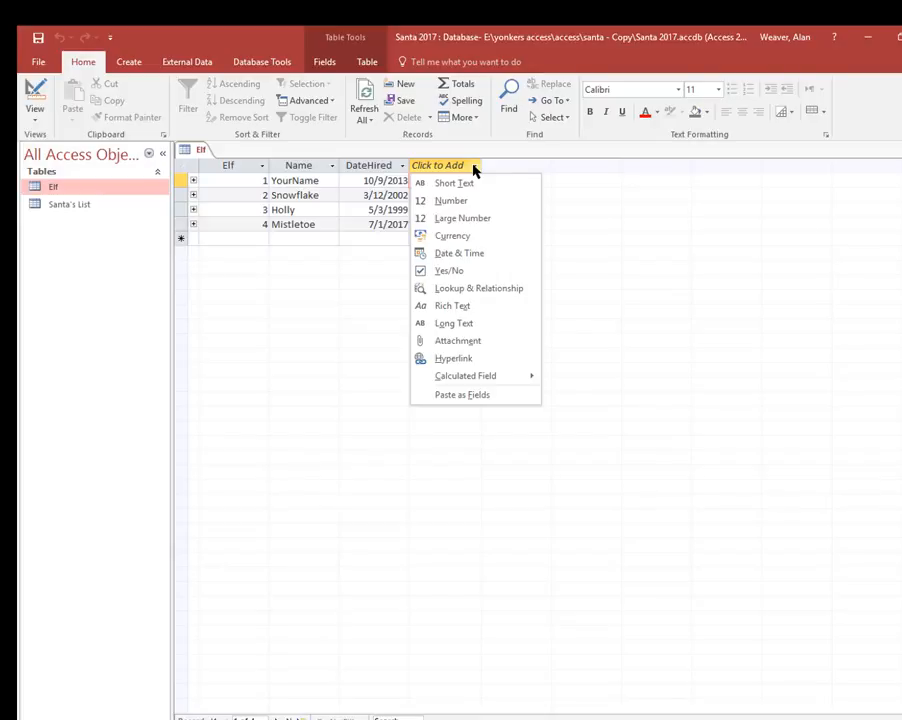
left_click(455, 236)
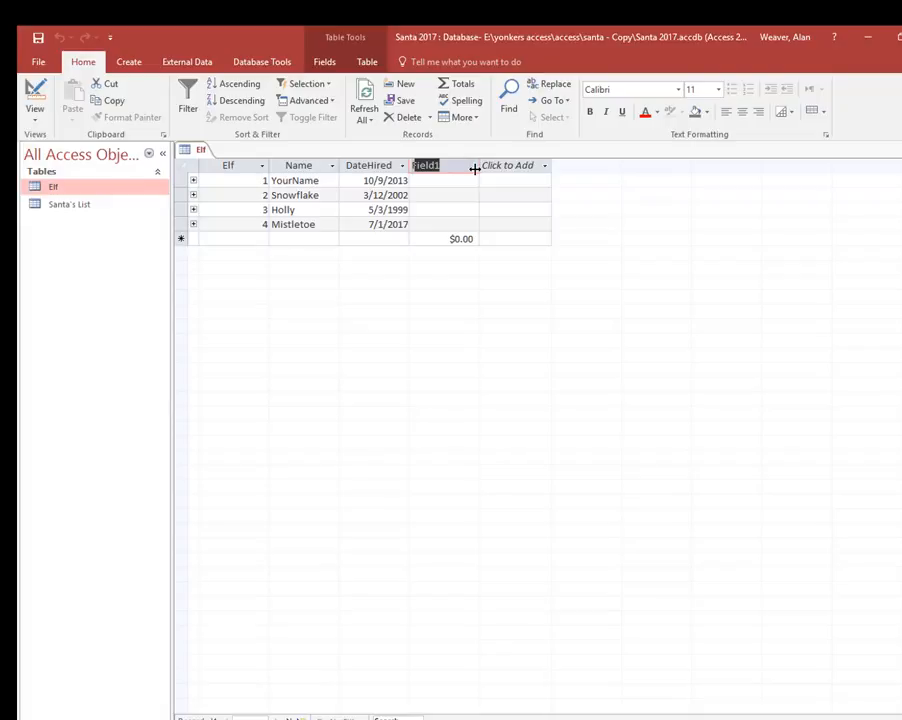
type("Salary")
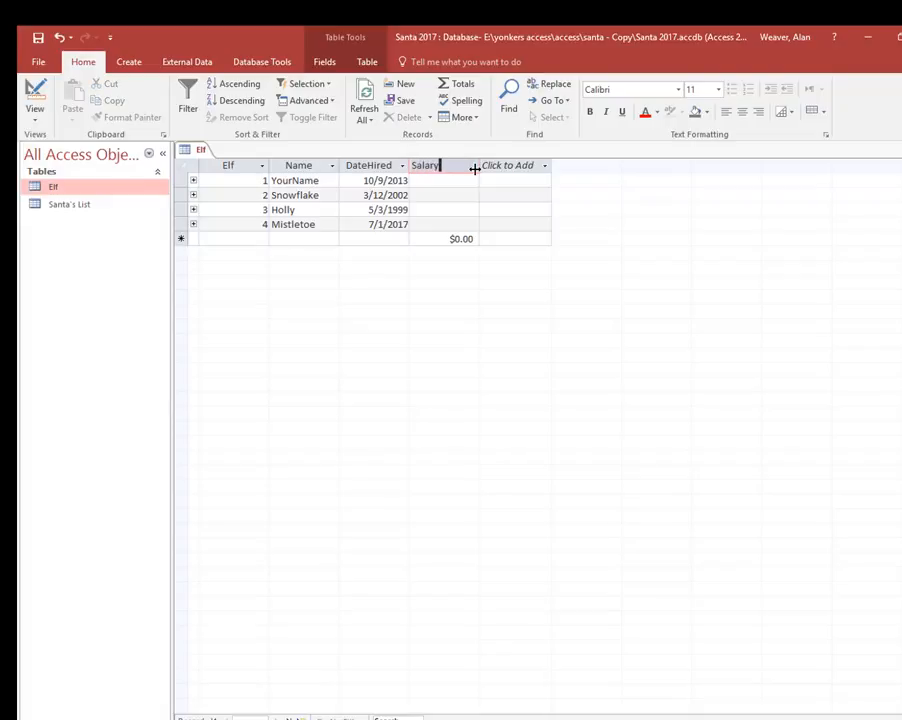
key("Return")
Step: Enter salaries of 35000, 42000, 36500 and 19000 for elves 1 through 4, respectively
type("35")
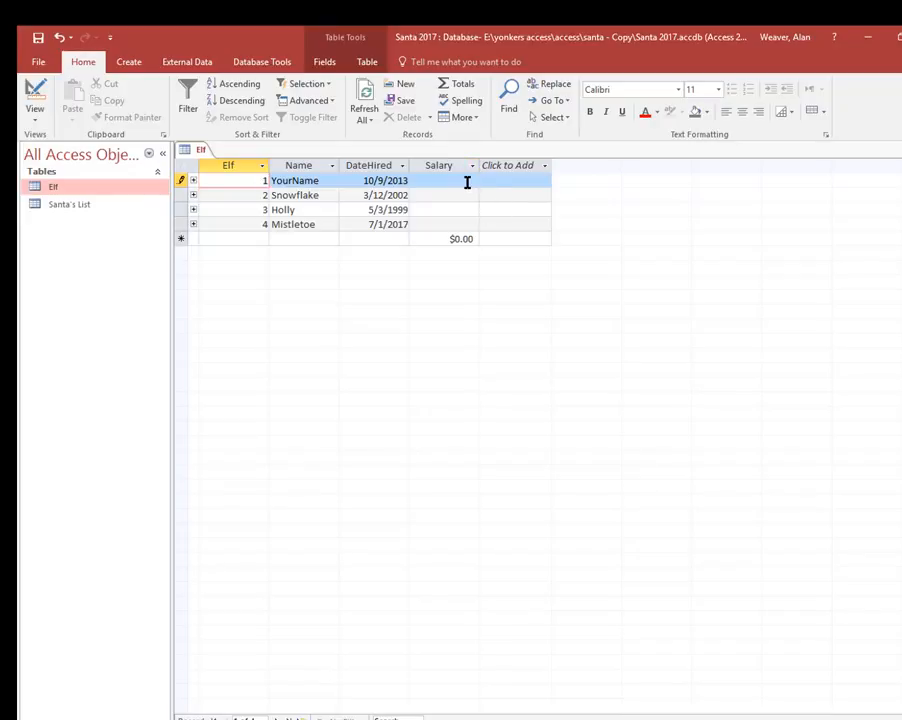
left_click(464, 180)
type("35")
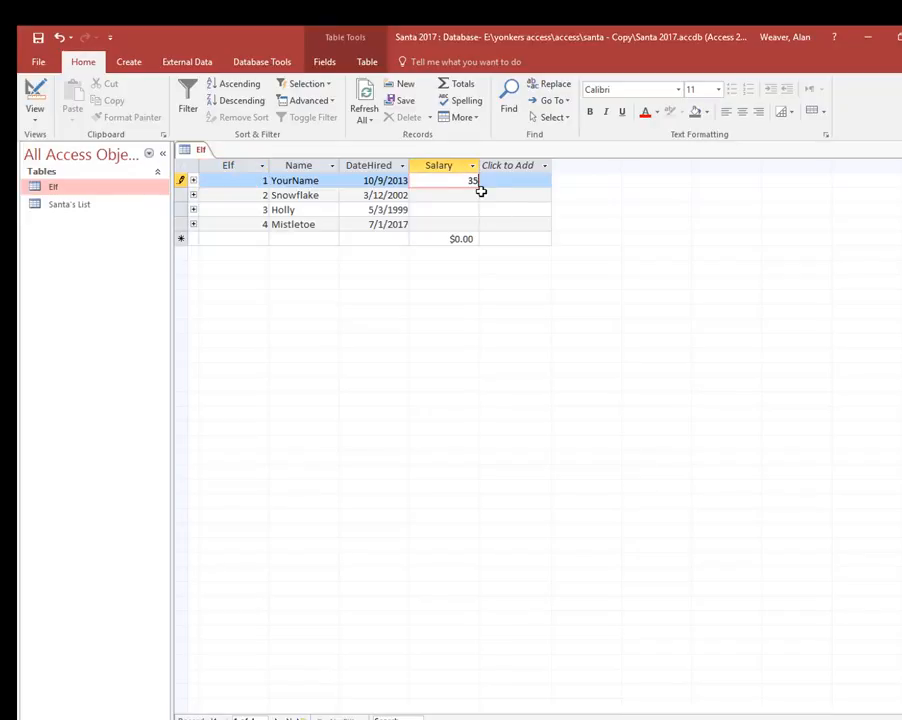
type("000")
key("Down")
type("42")
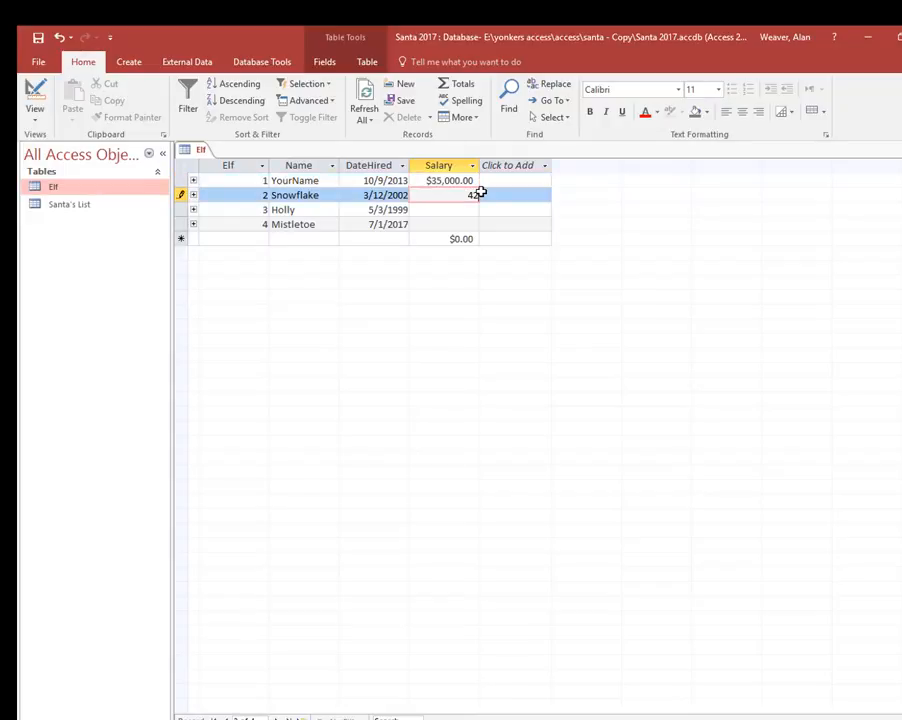
type("000")
key("Down")
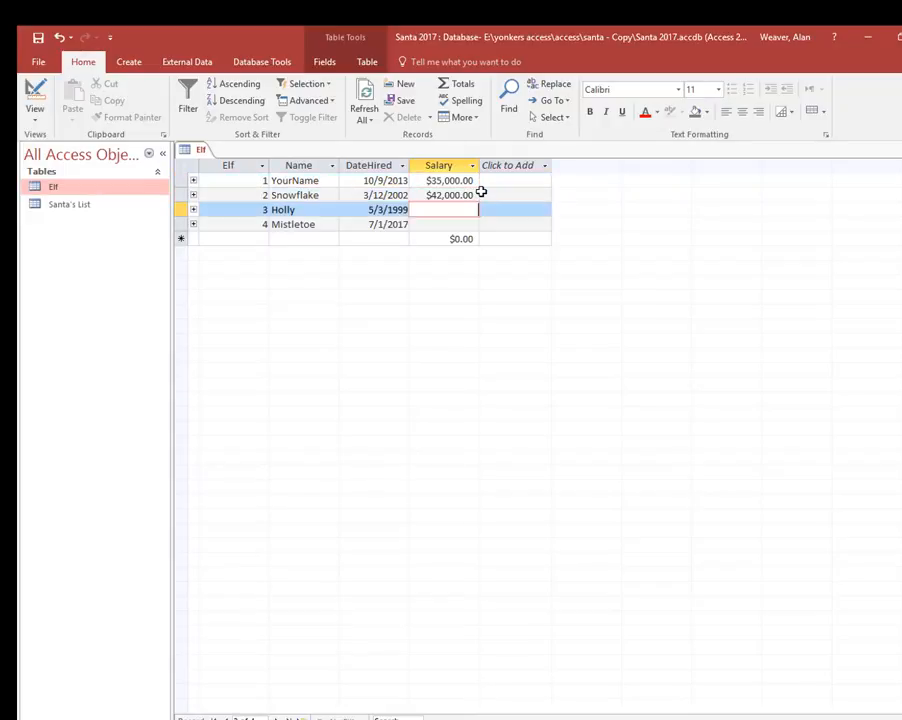
type("36500")
key("Down")
type("19000")
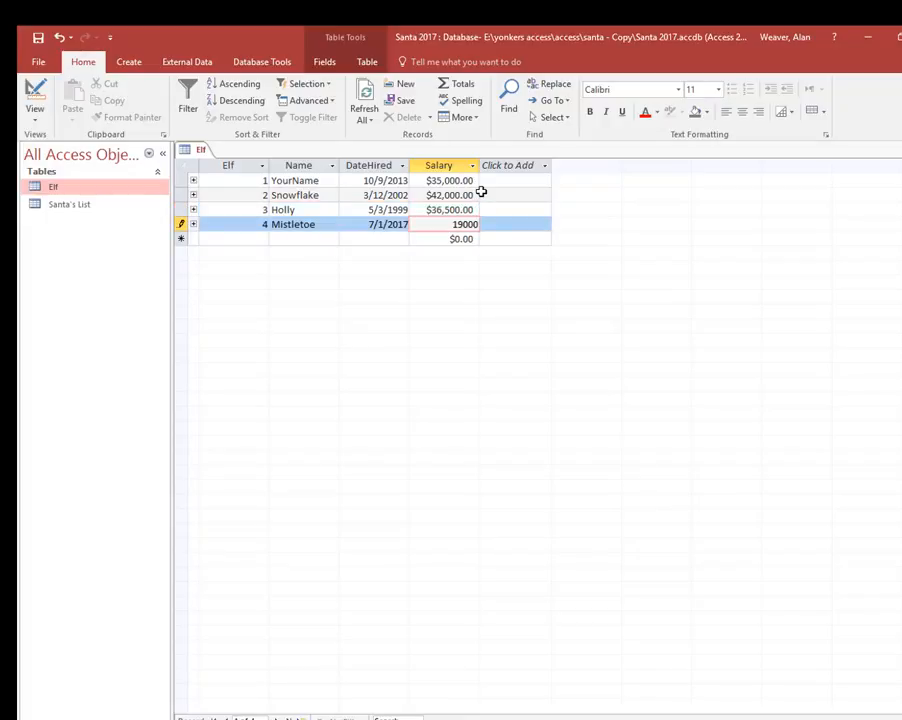
Step: Commit the last salary entry by closing the Elf table, and open Santa's List in Design view
key("Tab")
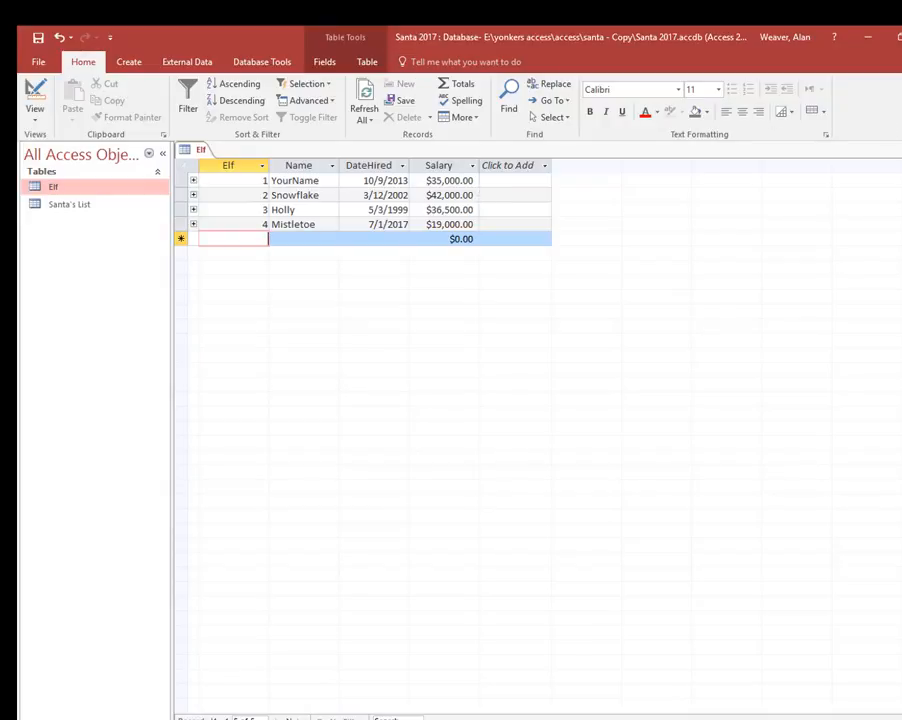
key("ctrl+w")
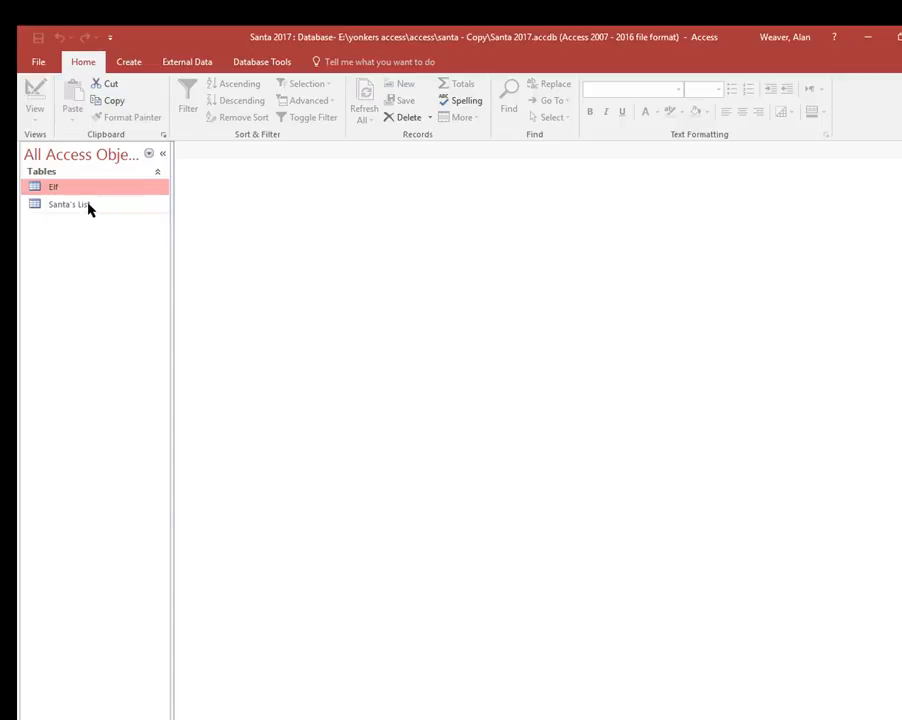
double_click(88, 205)
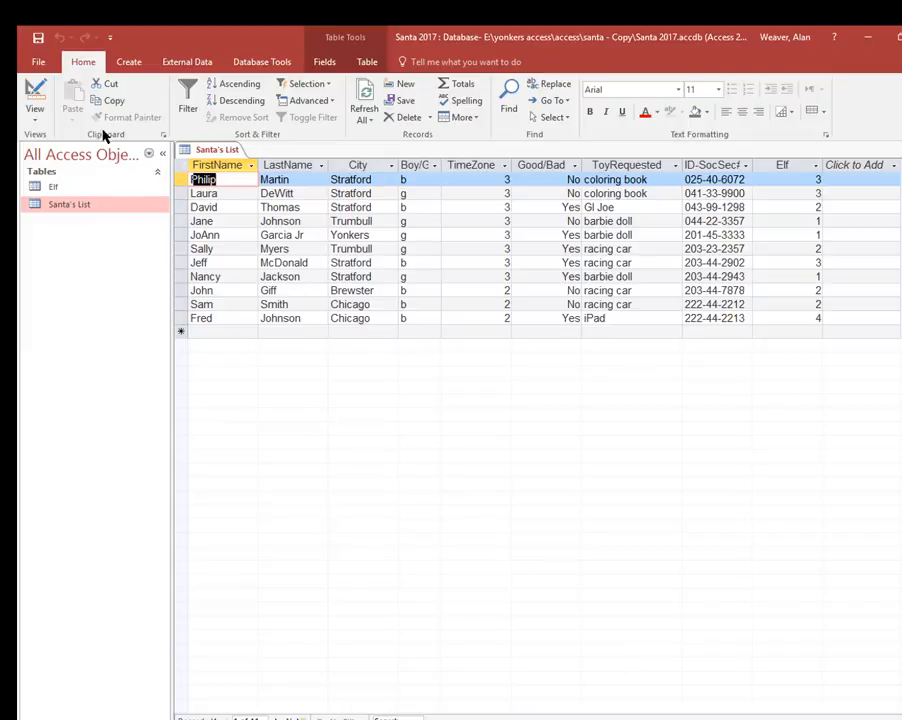
left_click(34, 106)
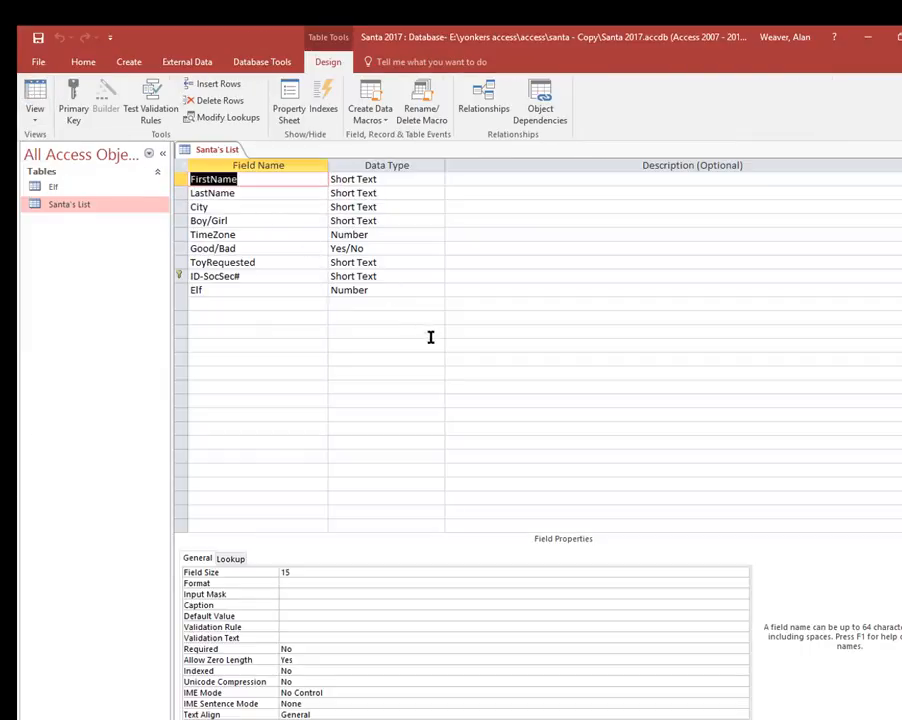
Step: Add a Short Text field named Middle_Name below Elf with a field size of 35
left_click(396, 182)
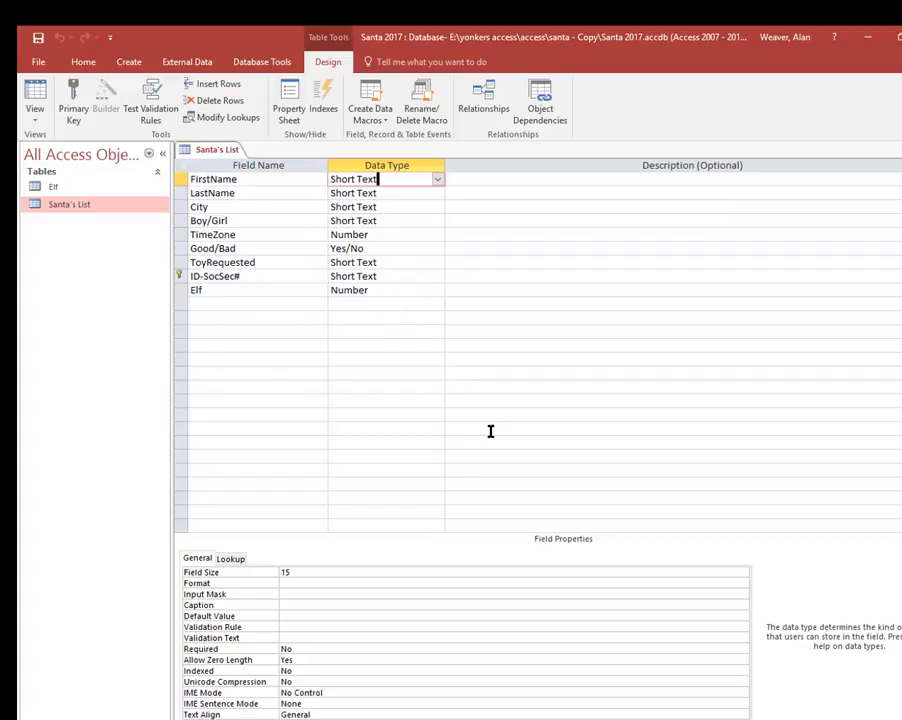
left_click(197, 304)
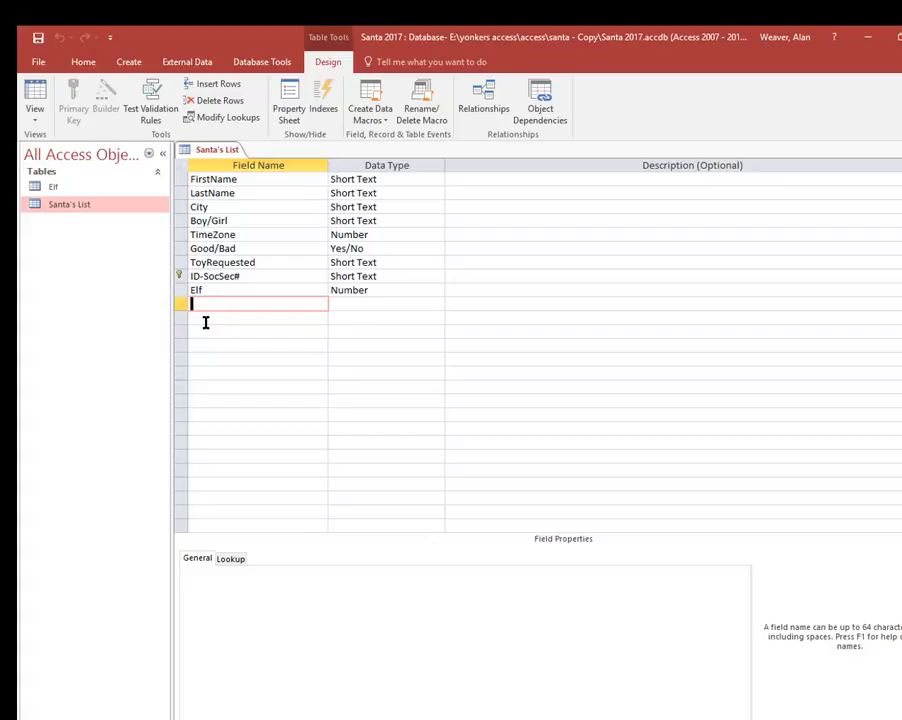
type("Middle_Name")
key("Tab")
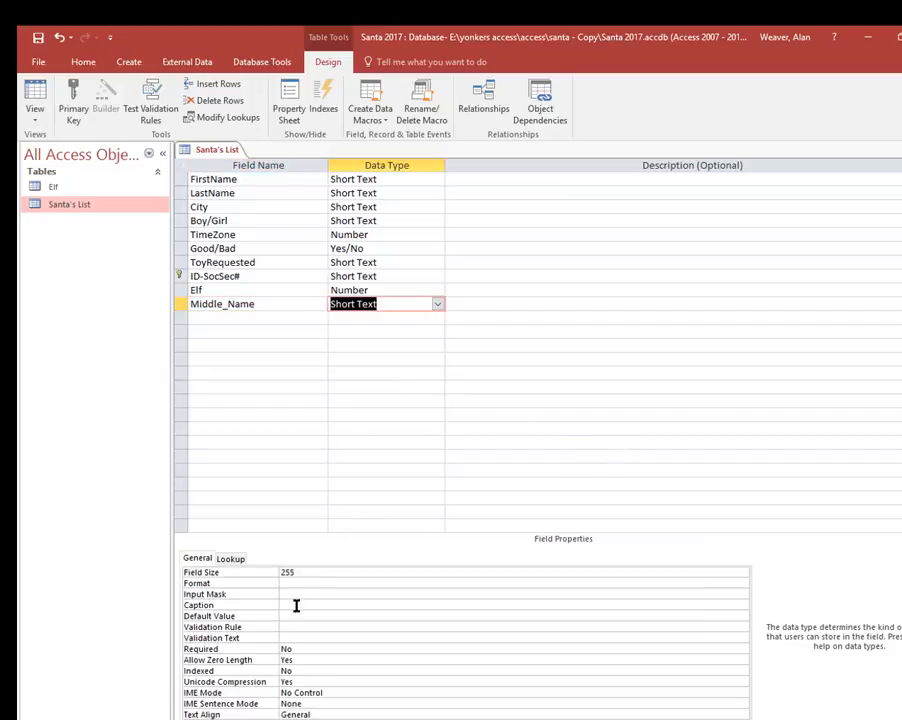
left_click(304, 573)
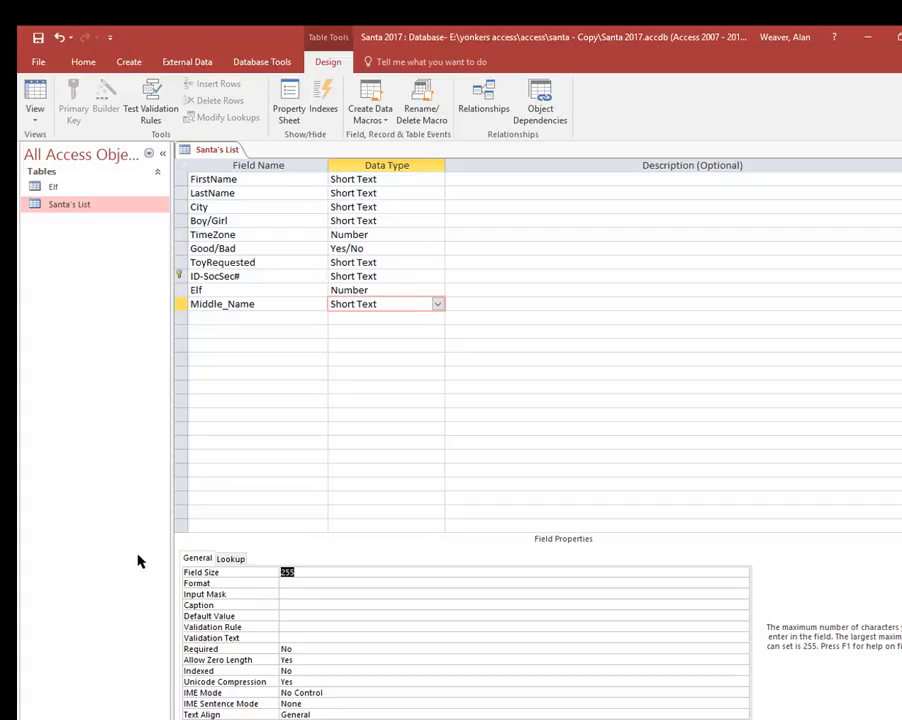
type("35")
key("Return")
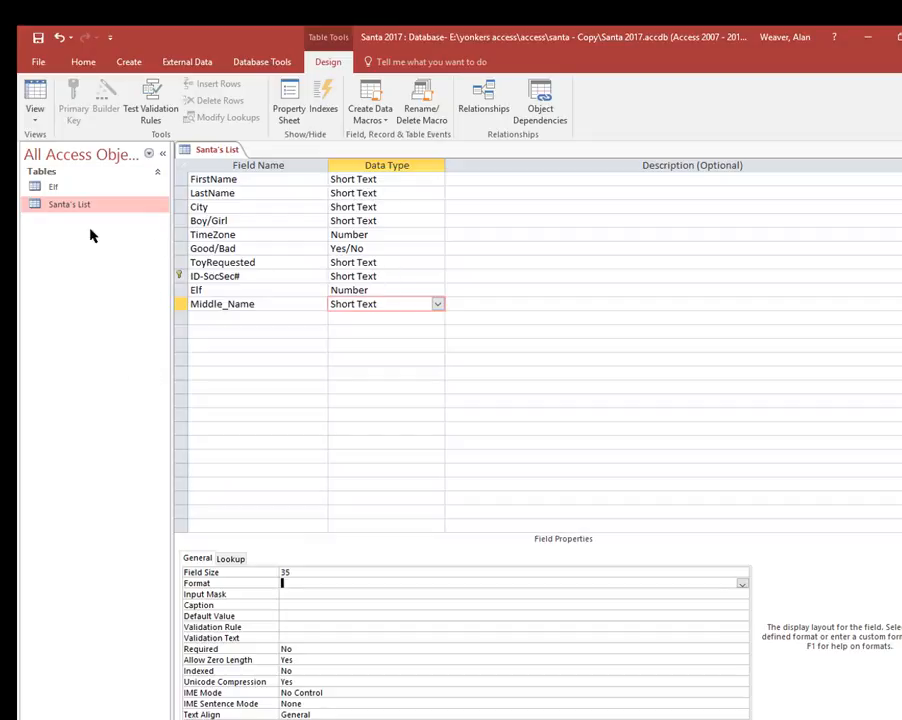
Step: Save the Santa's List design and switch the table to Datasheet view
left_click(30, 108)
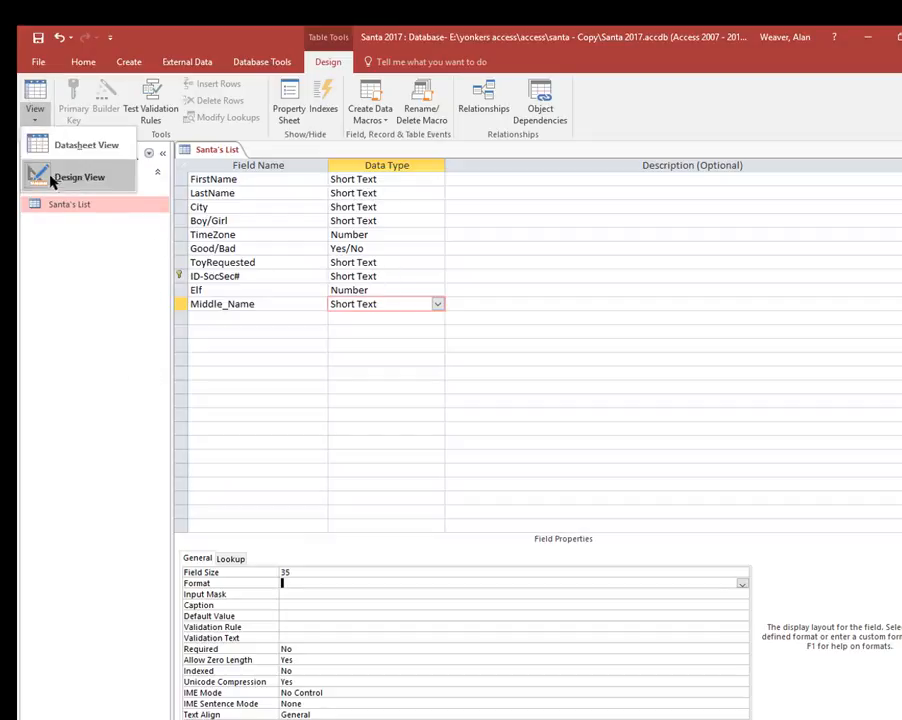
left_click(110, 147)
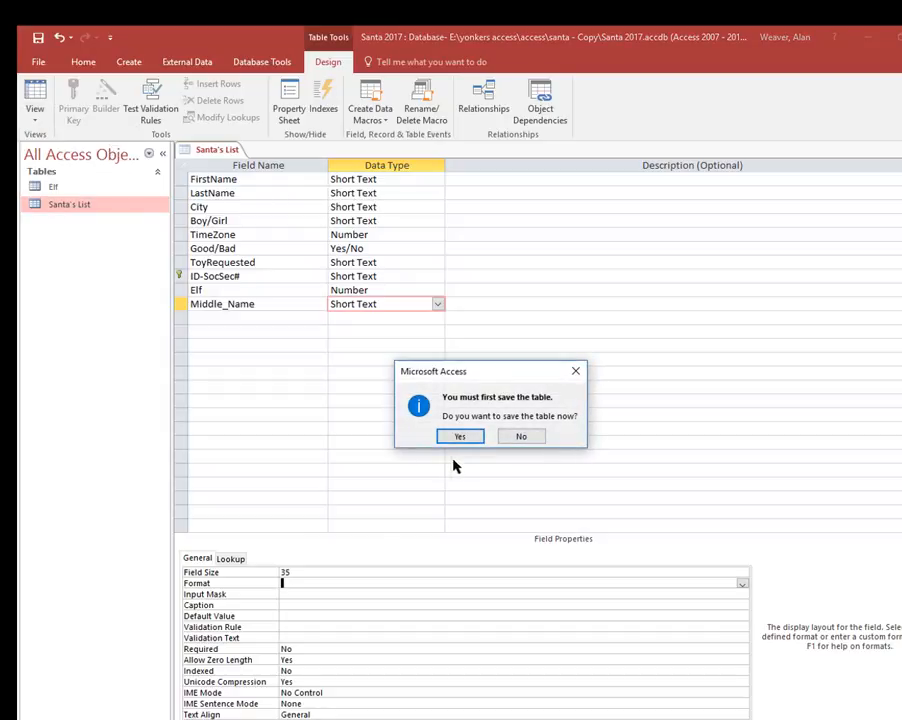
left_click(461, 437)
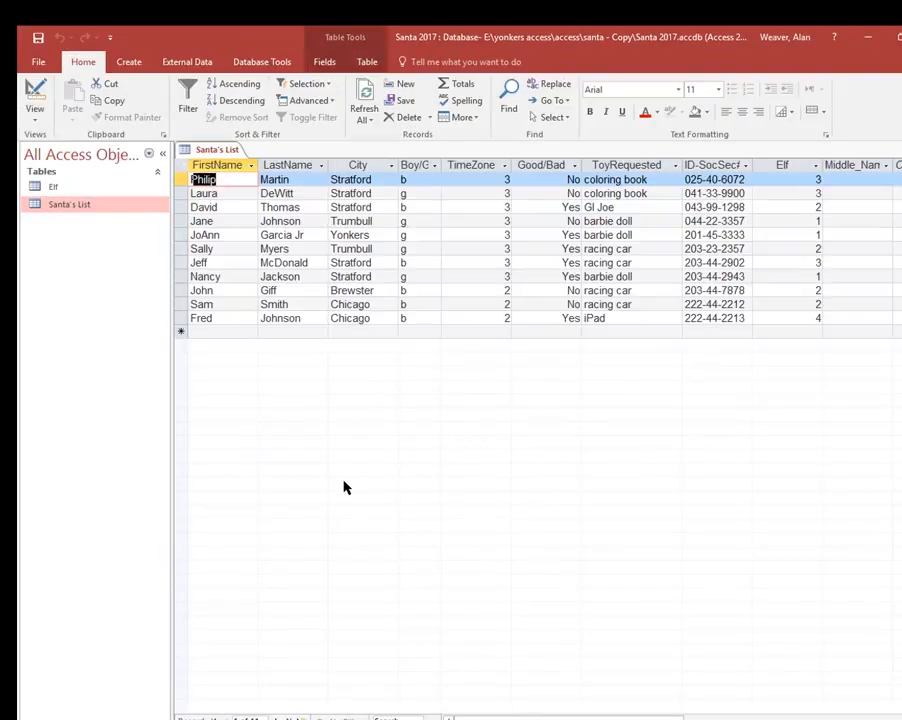
Step: Enter middle names for the first two children in Middle_Name and close Santa's List
left_click(853, 180)
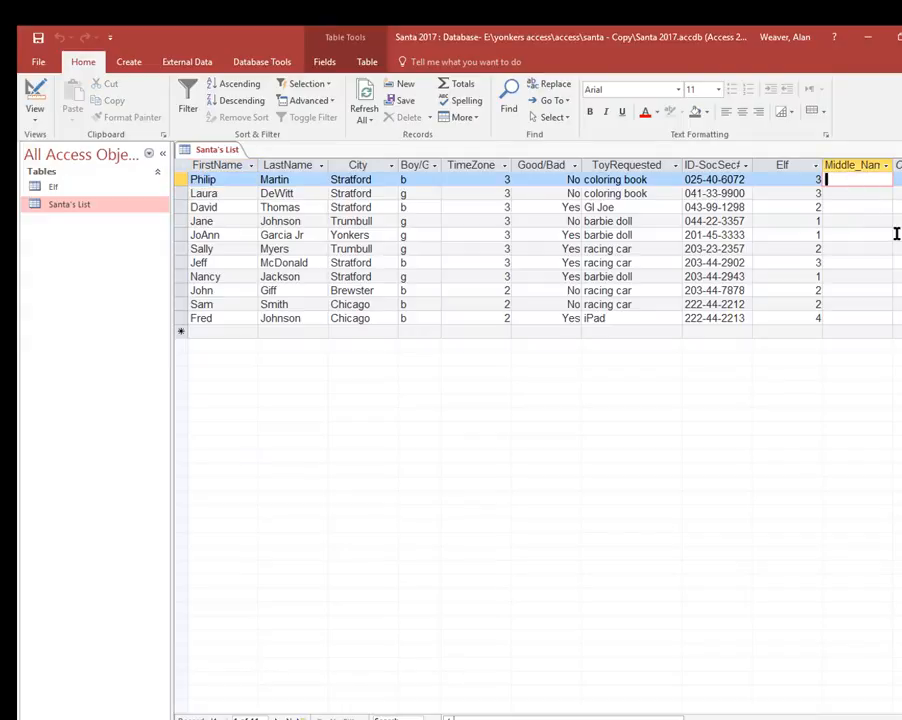
type("Joseph")
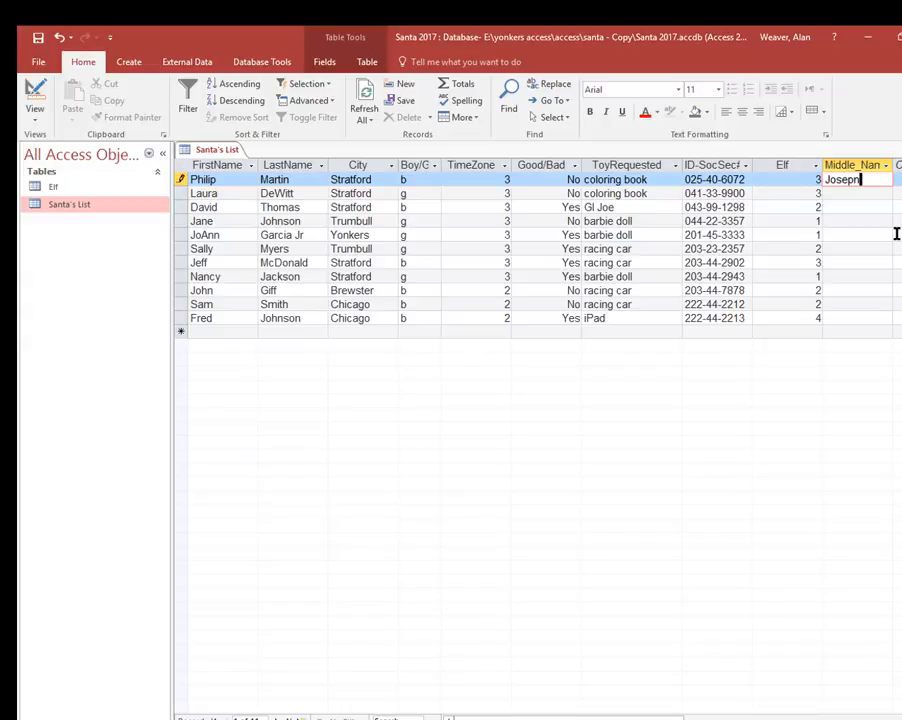
key("Down")
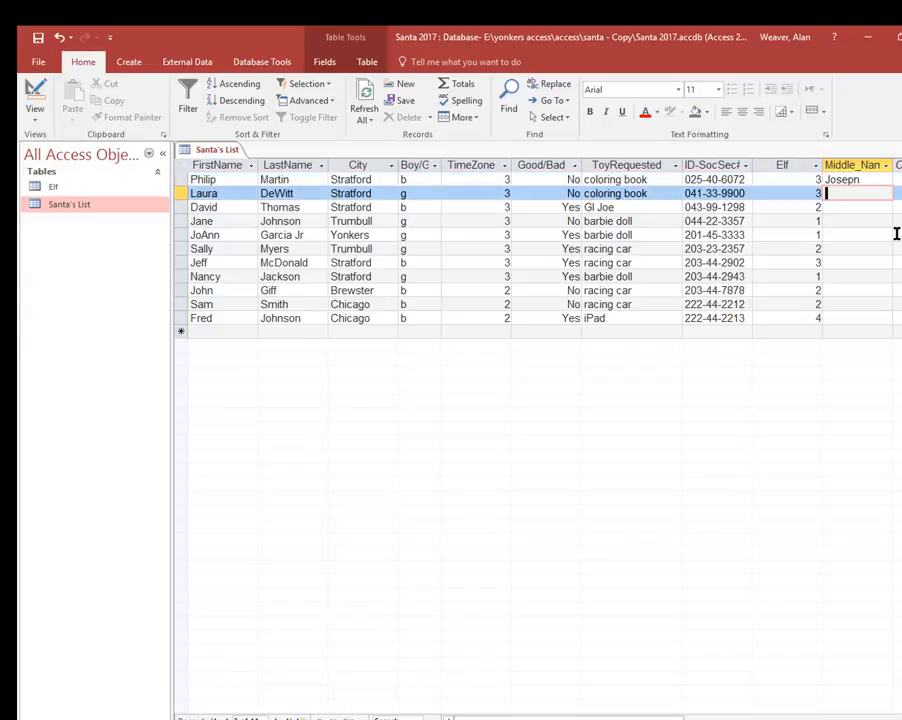
type("Marilyn")
key("Down")
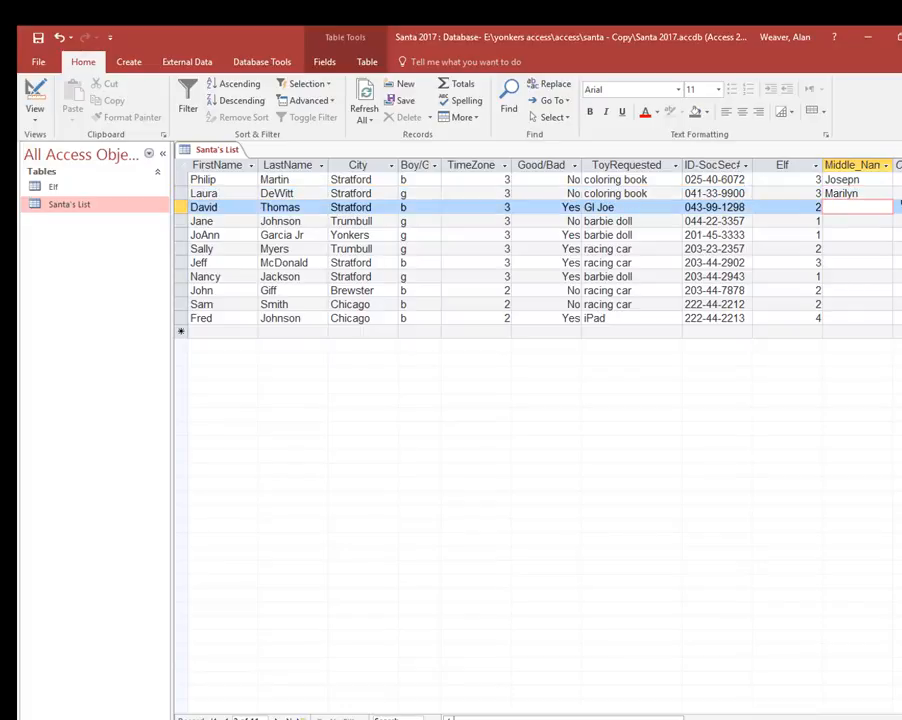
left_click(901, 150)
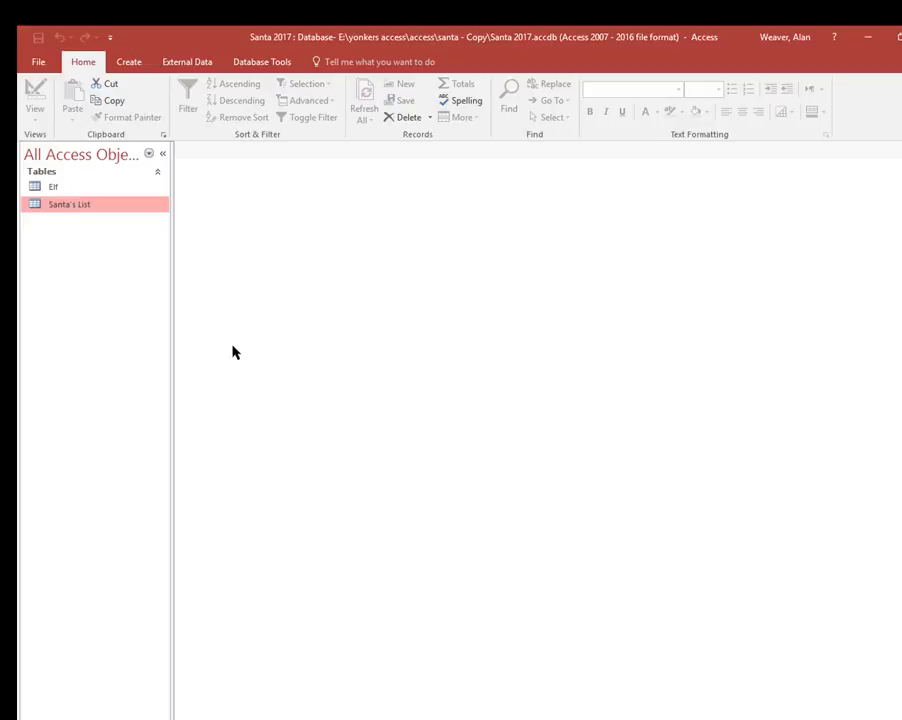
Step: Start an Excel import from santa list.xlsx, set to append a copy of the records to the Santa's List table
mouse_move(526, 719)
left_click(184, 64)
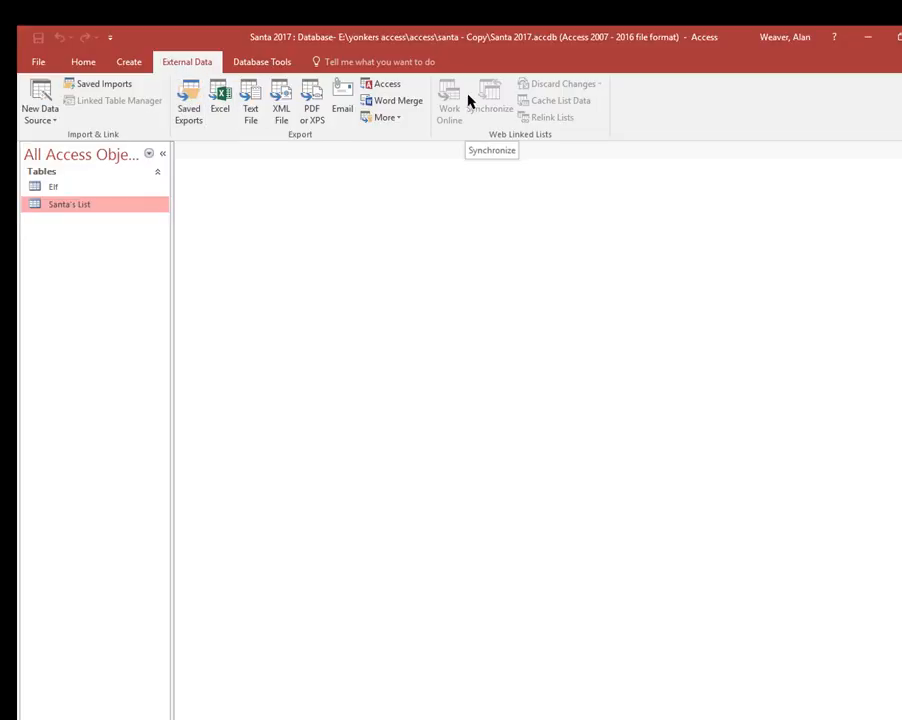
left_click(54, 121)
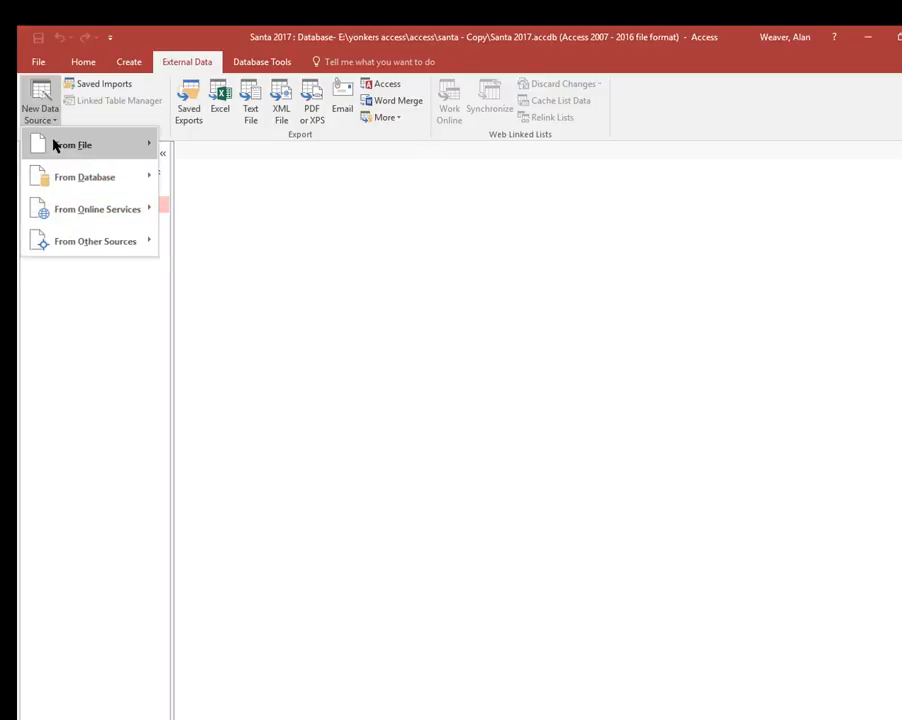
mouse_move(57, 148)
left_click(190, 152)
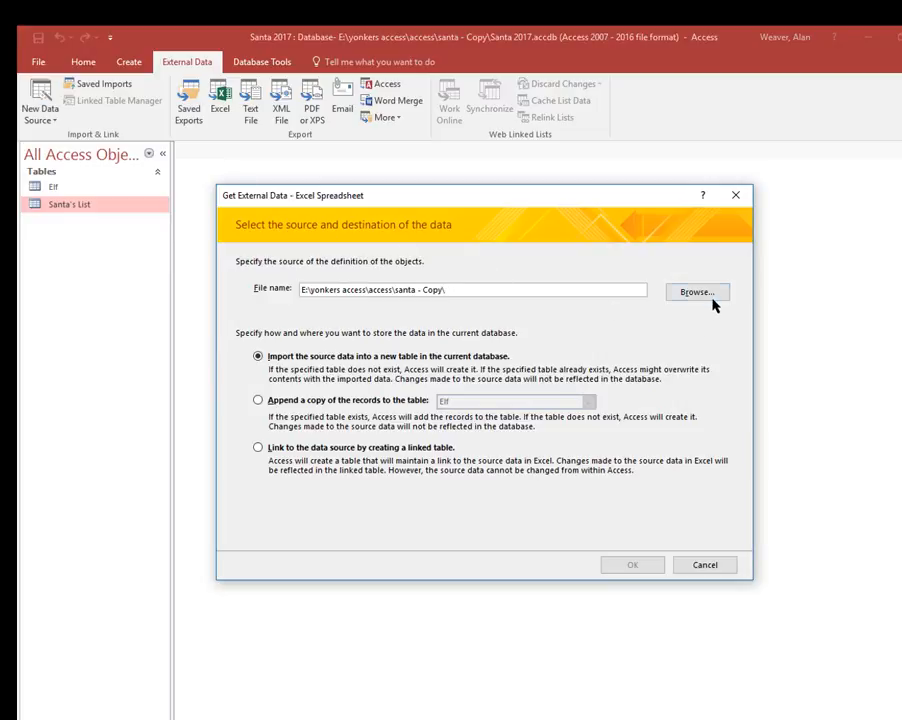
left_click(698, 292)
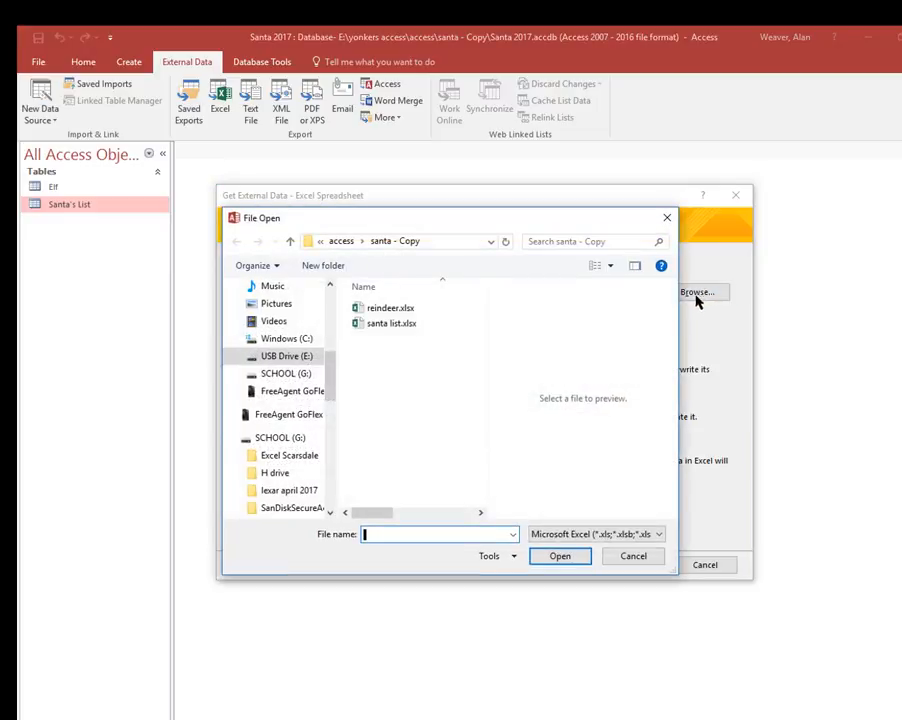
double_click(384, 326)
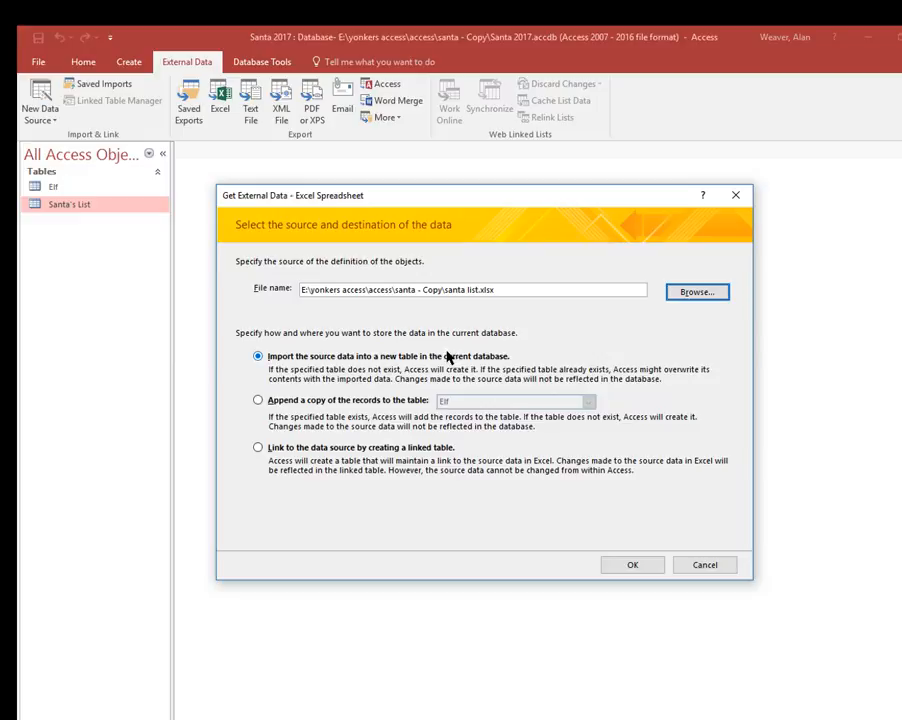
left_click(258, 401)
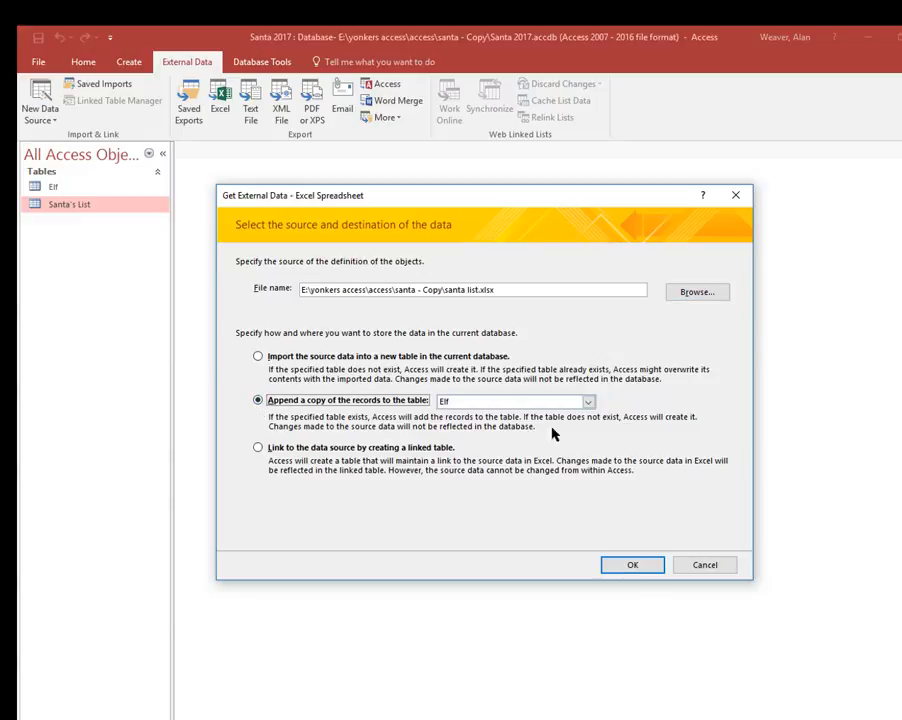
left_click(589, 401)
left_click(477, 425)
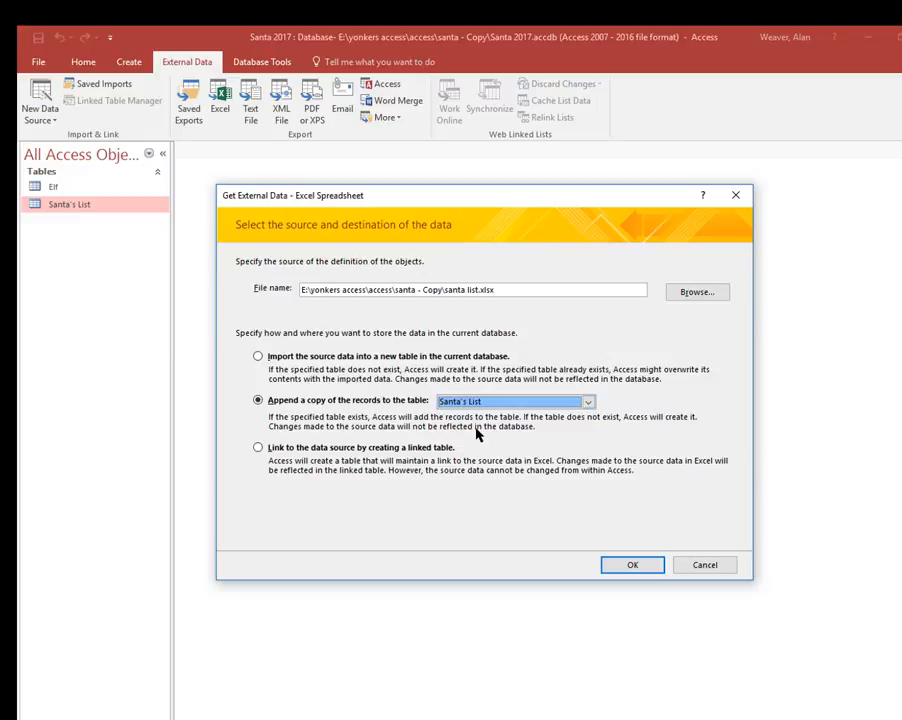
left_click(637, 570)
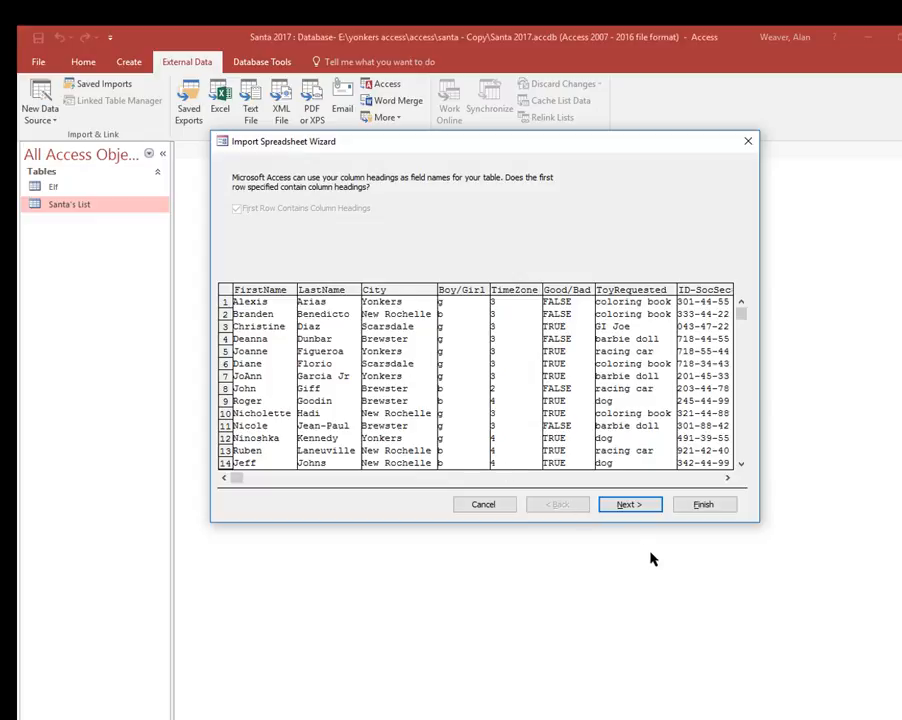
Step: Try to run the import into Santa's List, decline to proceed with the partial append, and cancel the wizard
left_click(627, 505)
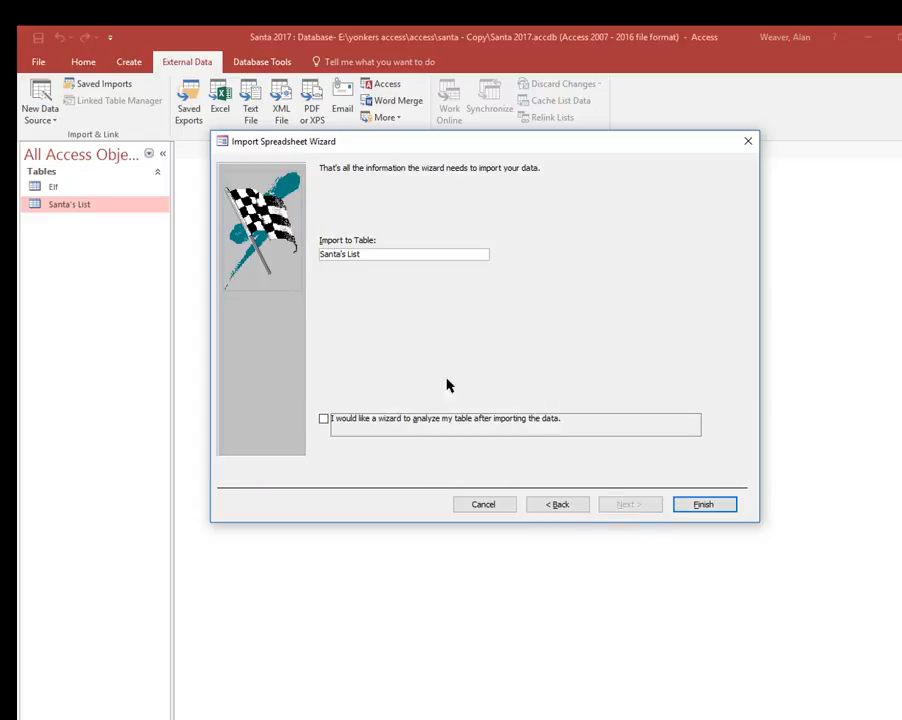
left_click(706, 510)
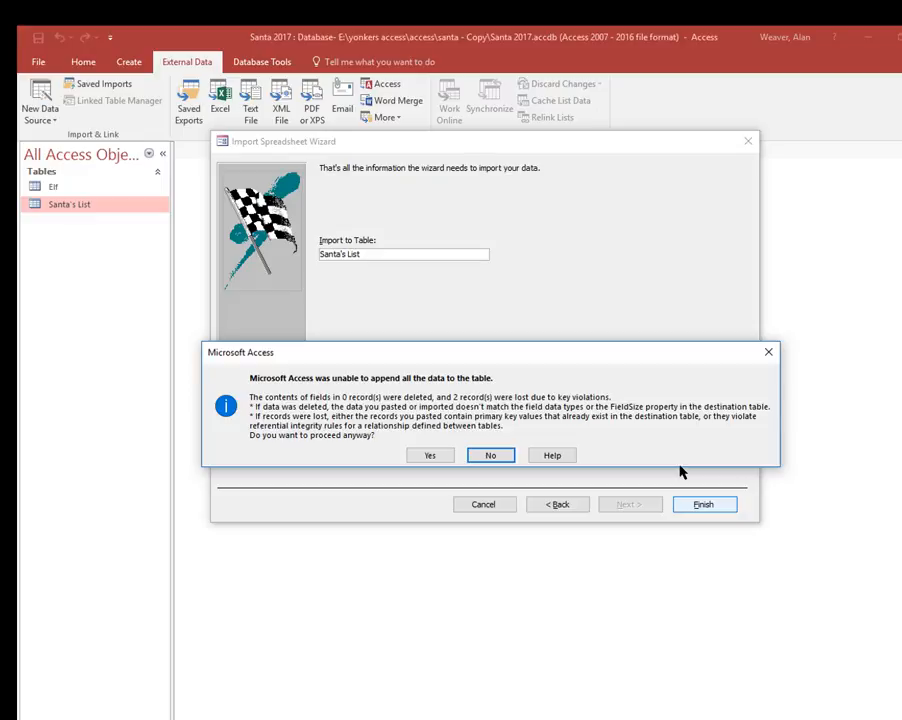
left_click(493, 457)
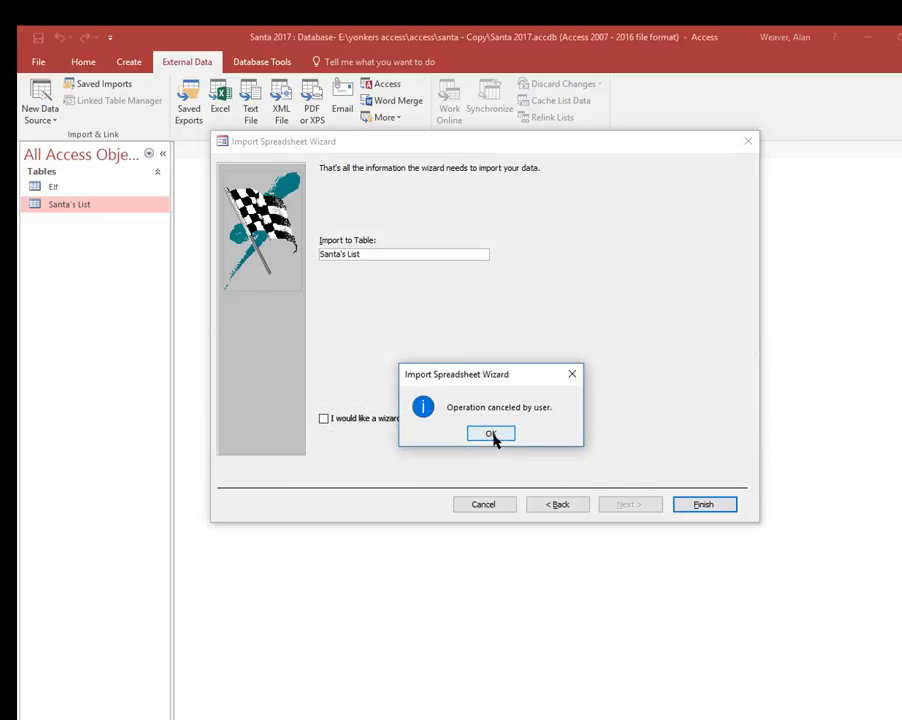
left_click(491, 436)
left_click(491, 436)
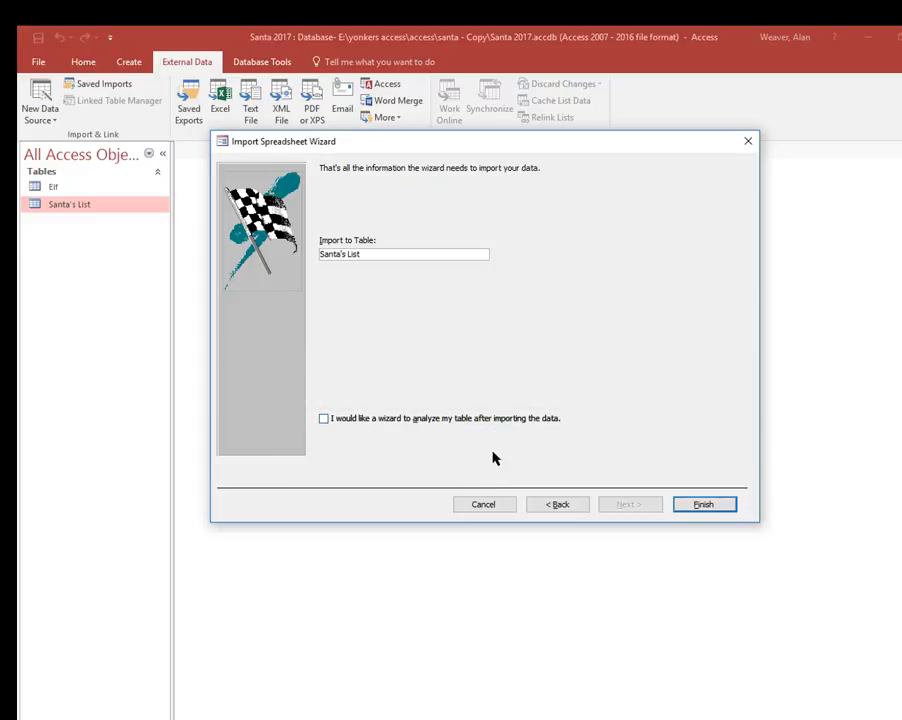
left_click(481, 505)
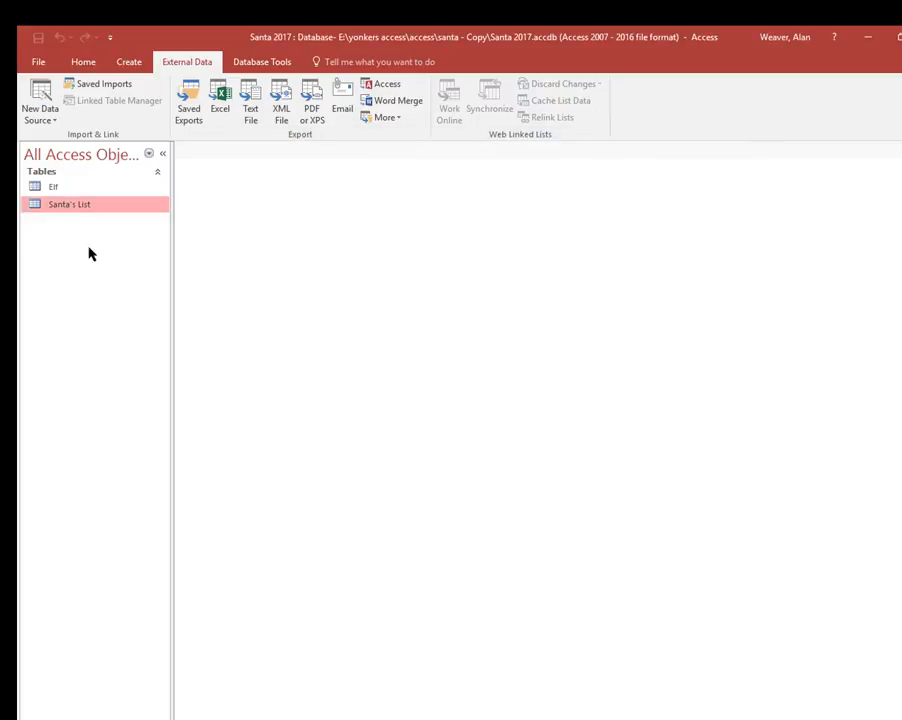
Step: Open Santa's List and compare its records with the source workbook santa list.xlsx in Excel, checking for duplicate ID-SocSec# entries
double_click(68, 206)
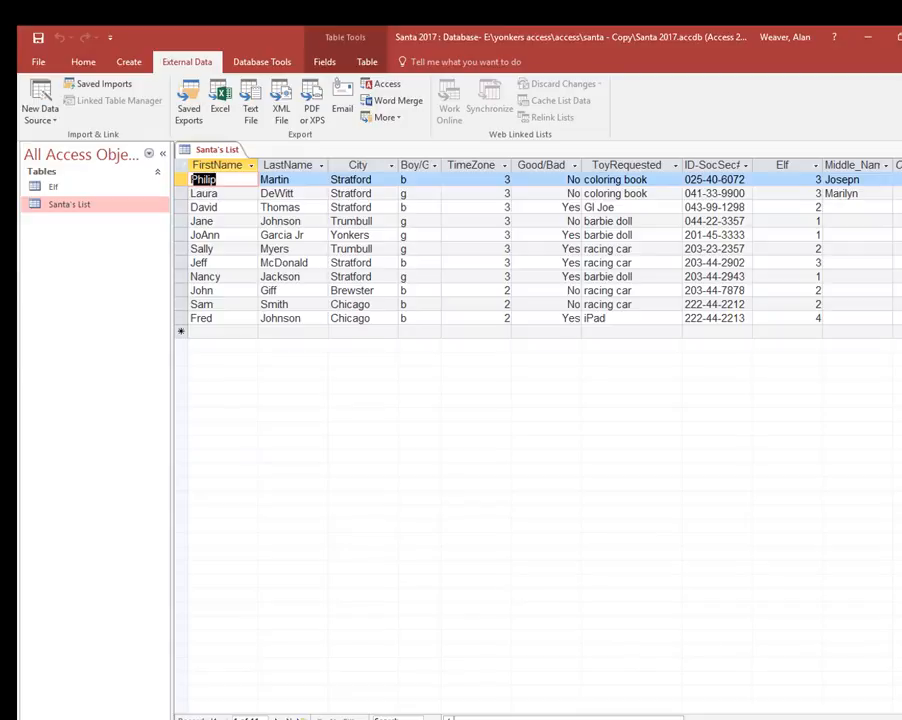
mouse_move(392, 719)
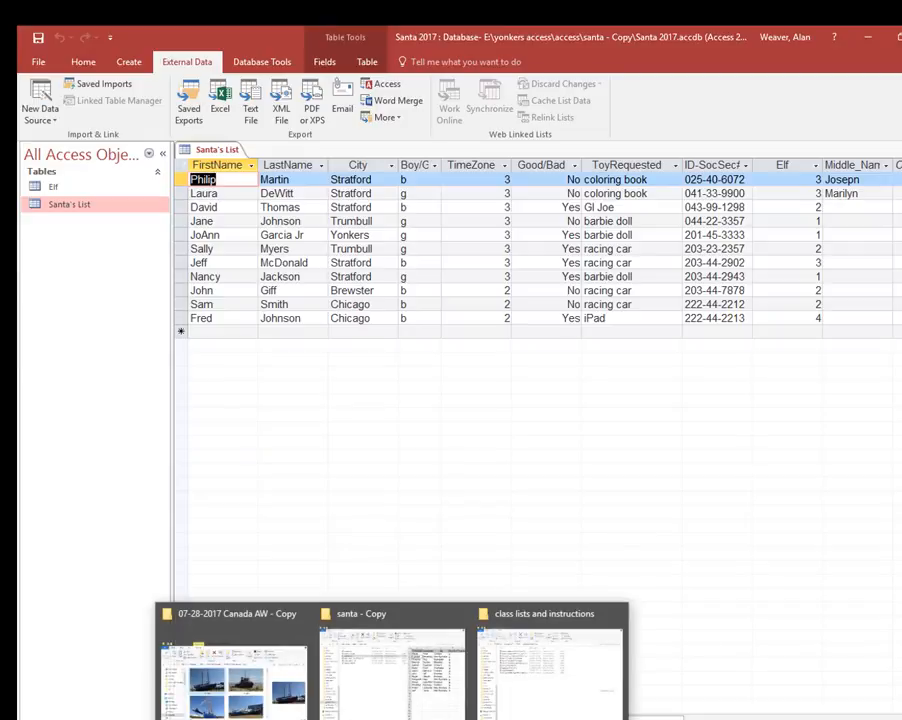
left_click(392, 672)
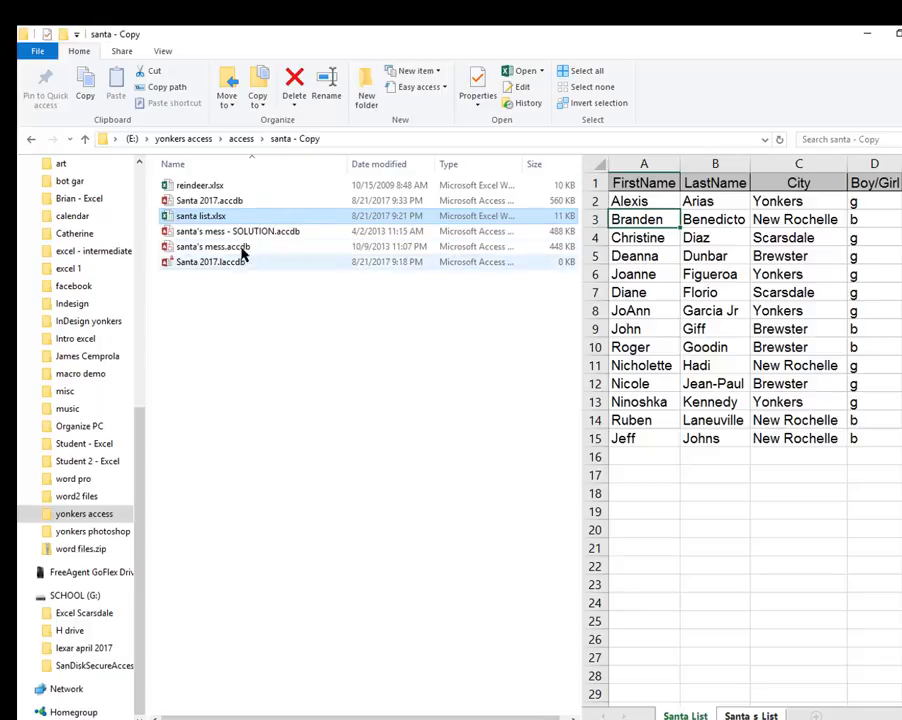
double_click(212, 218)
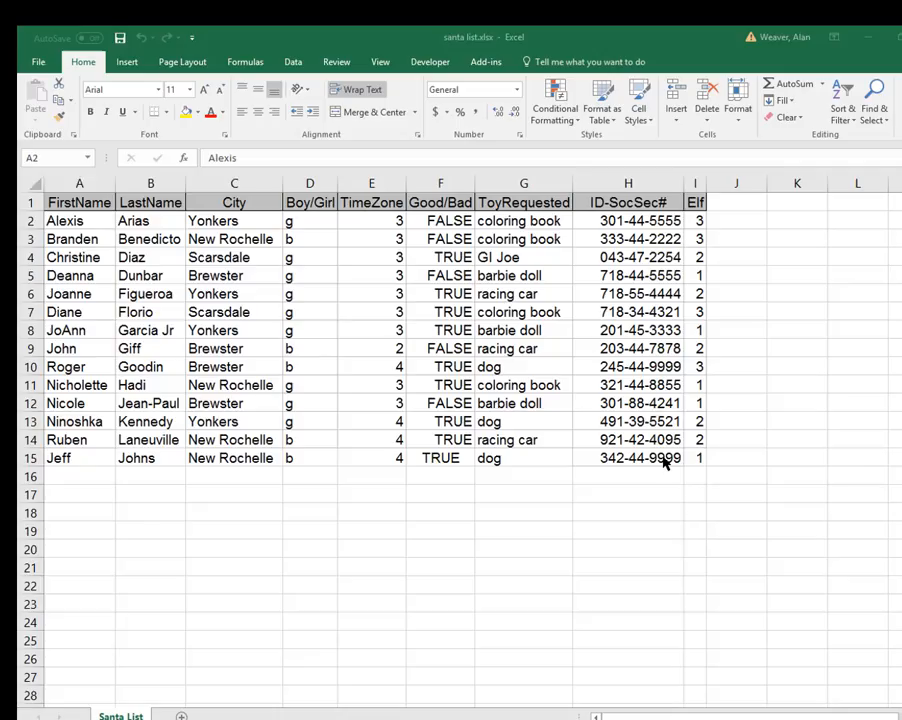
left_click(665, 462)
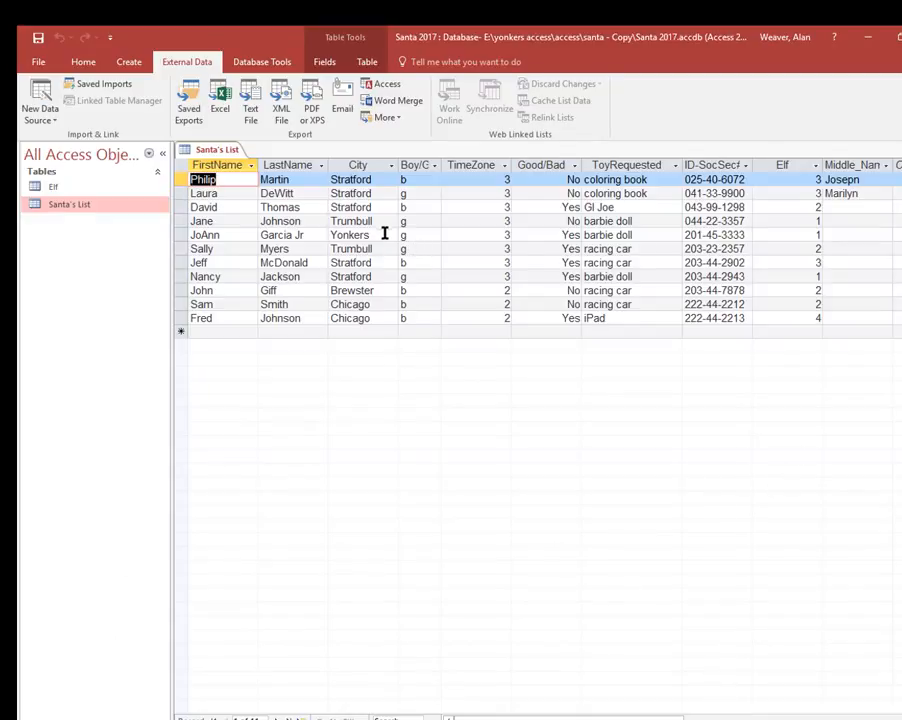
Step: Delete the Yonkers child's record, which duplicates one in santa list.xlsx, from Santa's List and close the table
key("alt+Tab")
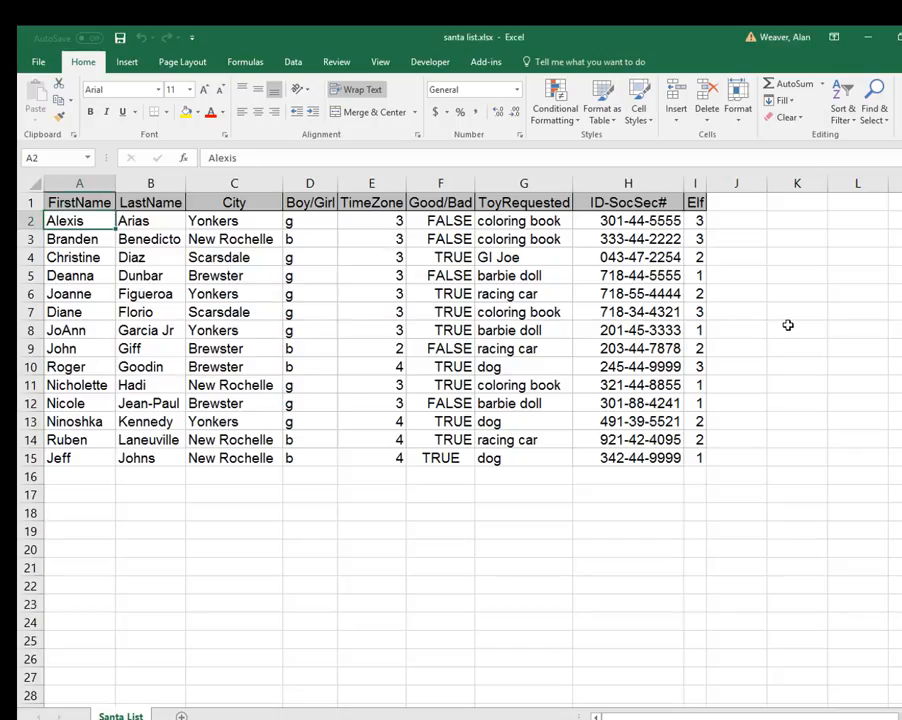
key("alt+Tab")
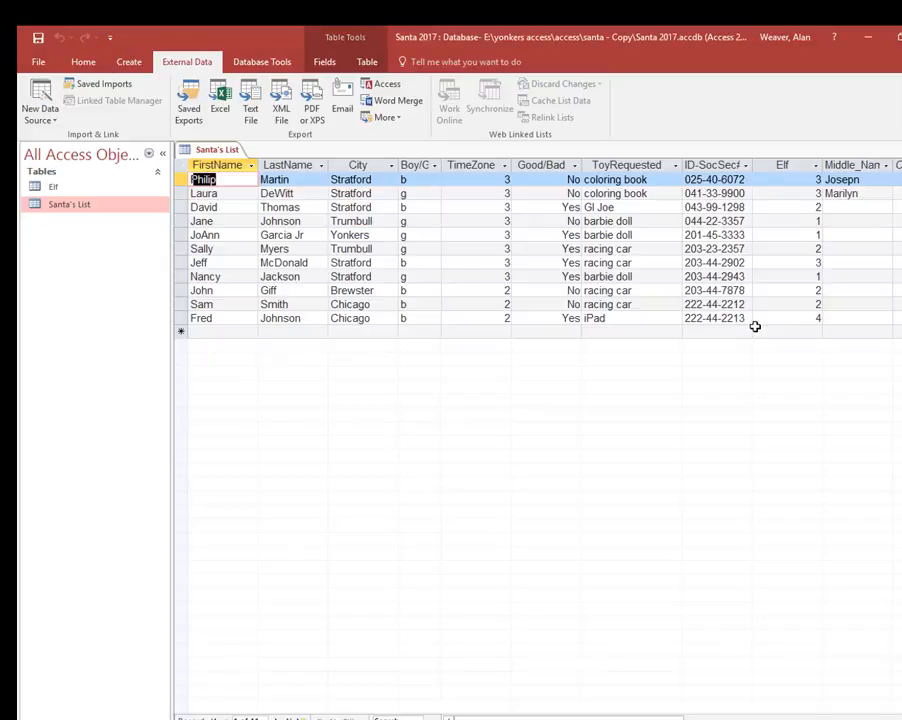
left_click(212, 235)
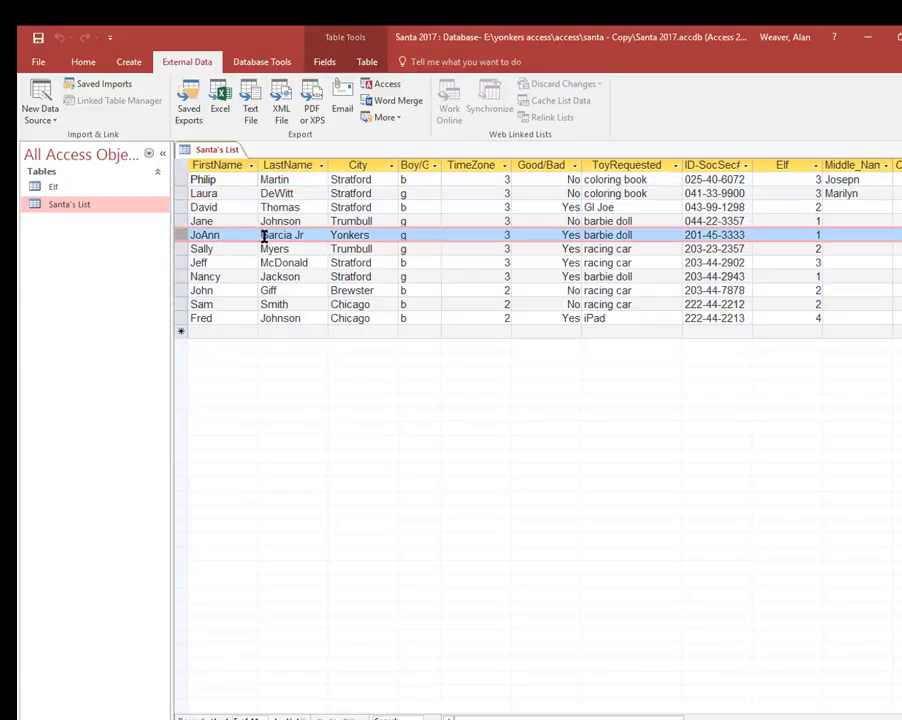
right_click(262, 236)
left_click(181, 235)
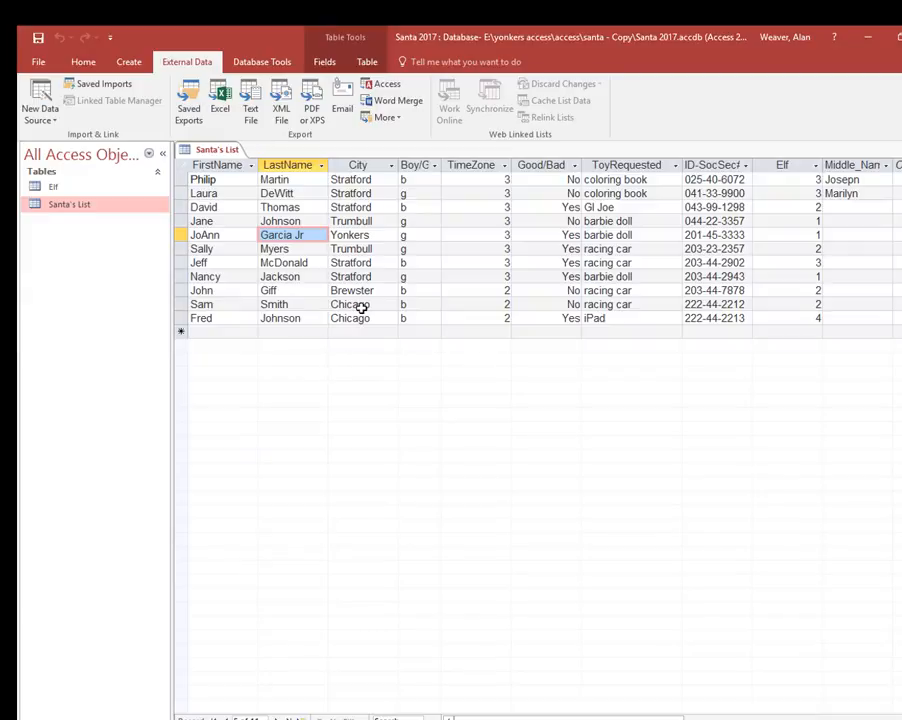
key("Delete")
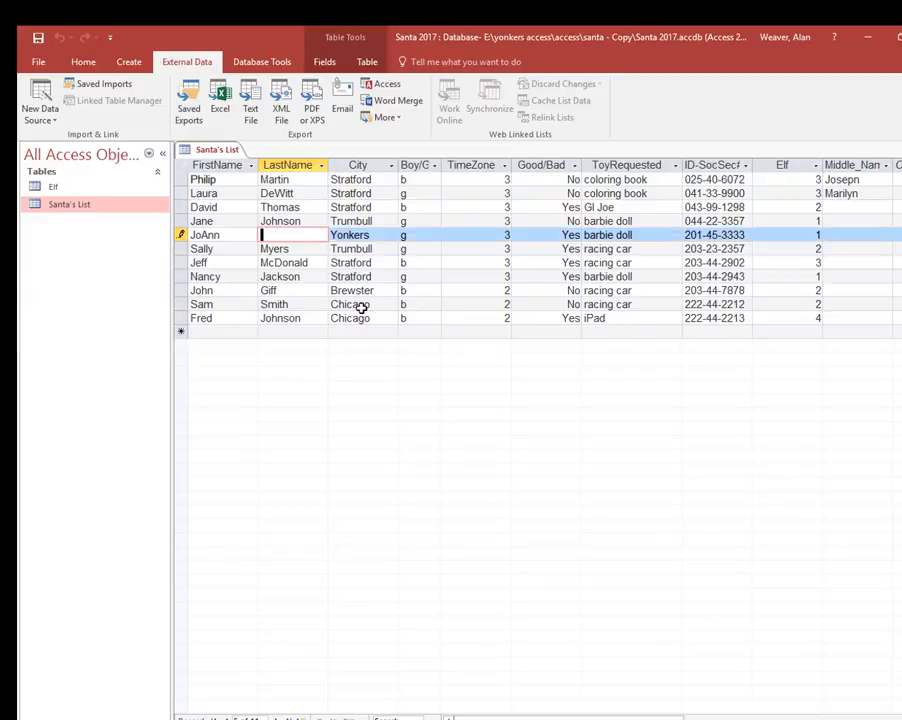
key("ctrl+z")
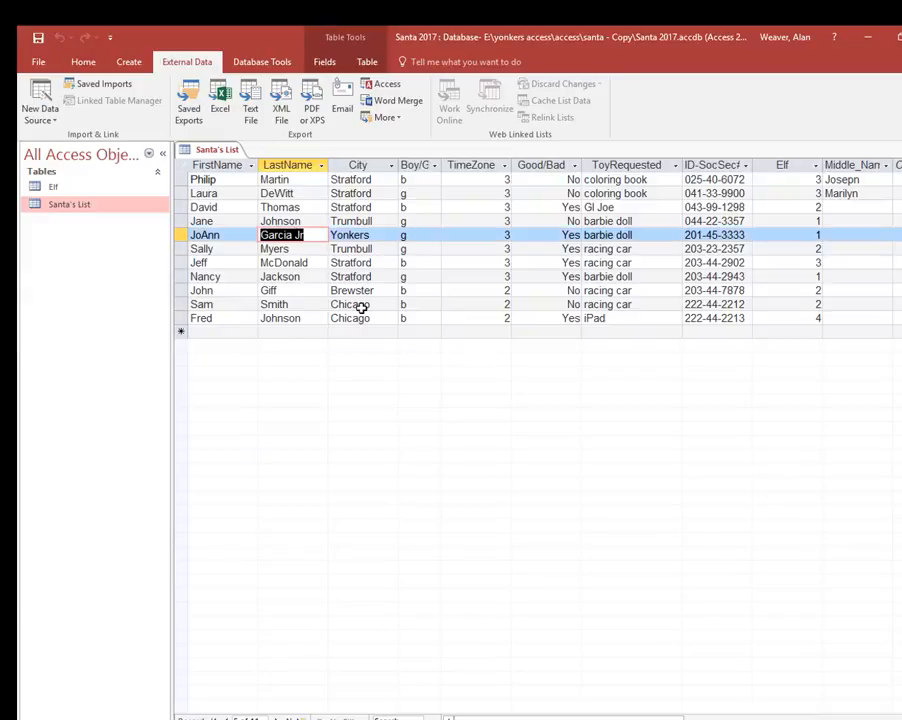
right_click(182, 234)
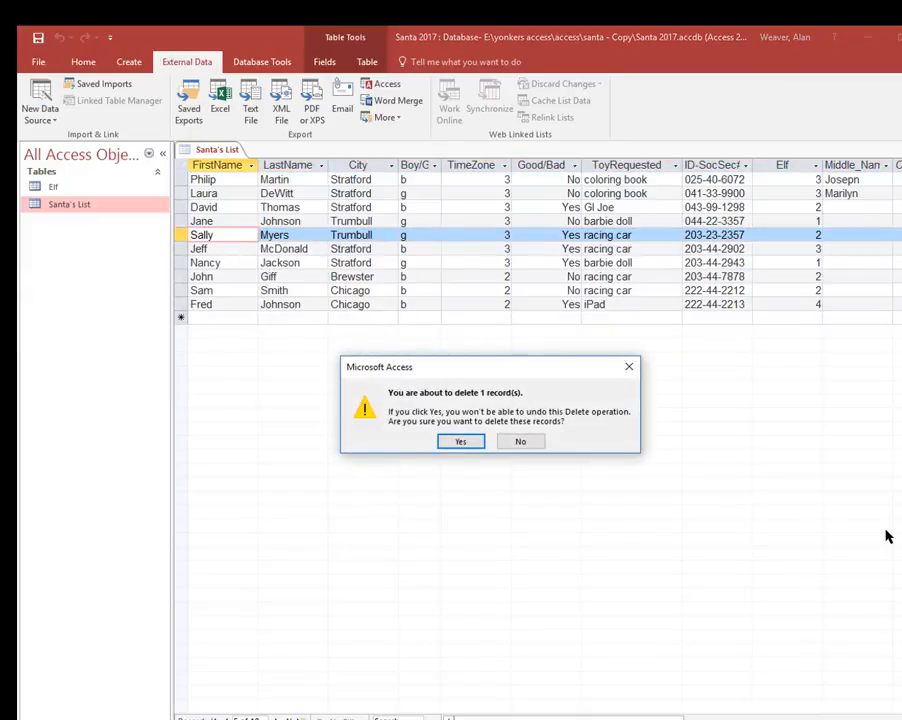
left_click(458, 443)
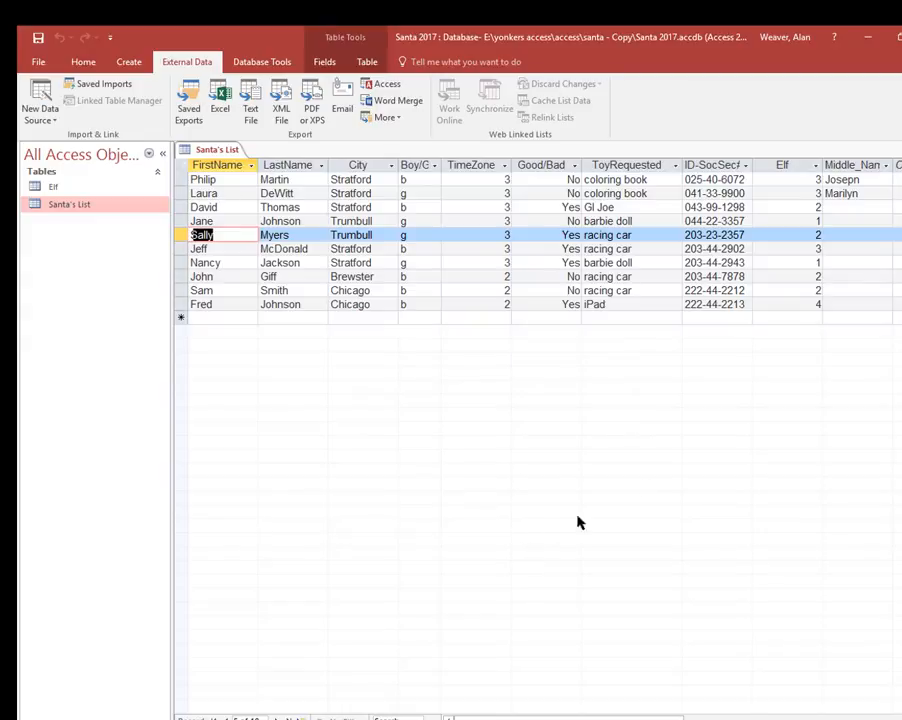
left_click(900, 150)
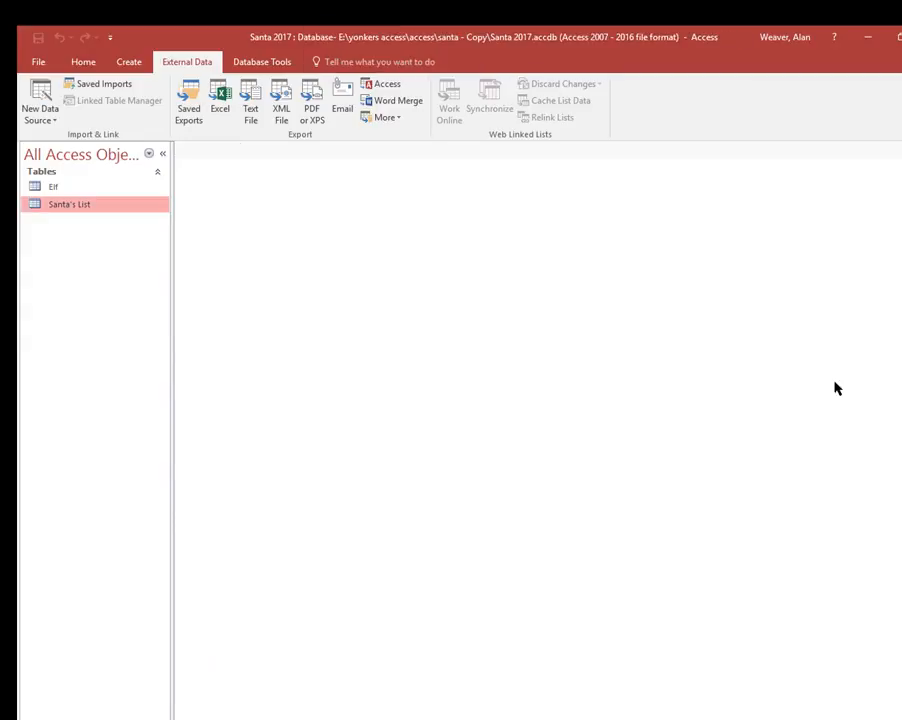
Step: Set up an Excel import of santa list.xlsx that appends a copy of the records to the Santa's List table
key("alt+Tab")
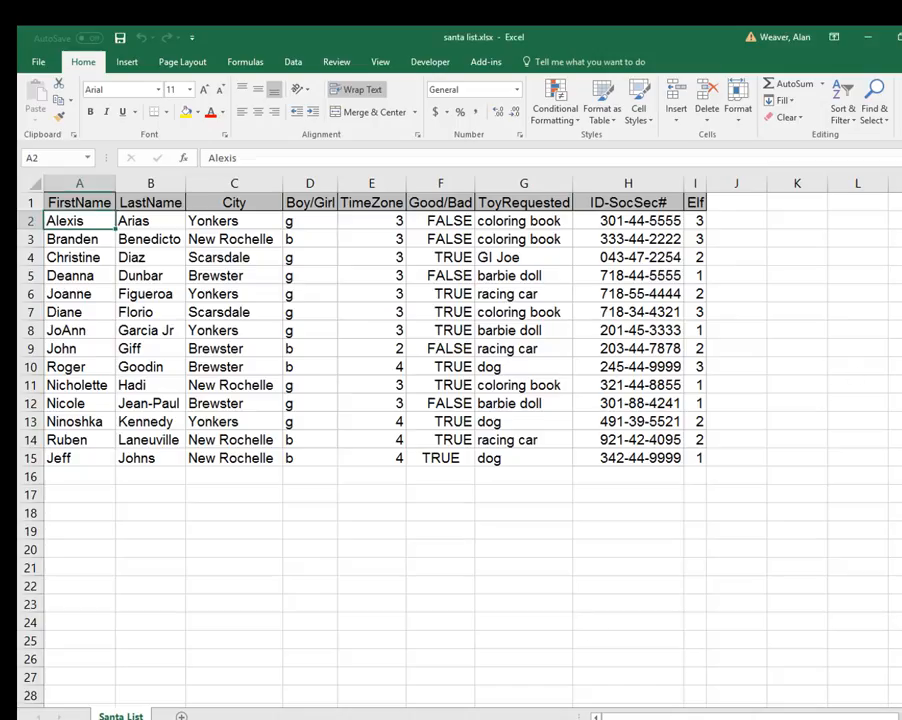
key("alt+Tab")
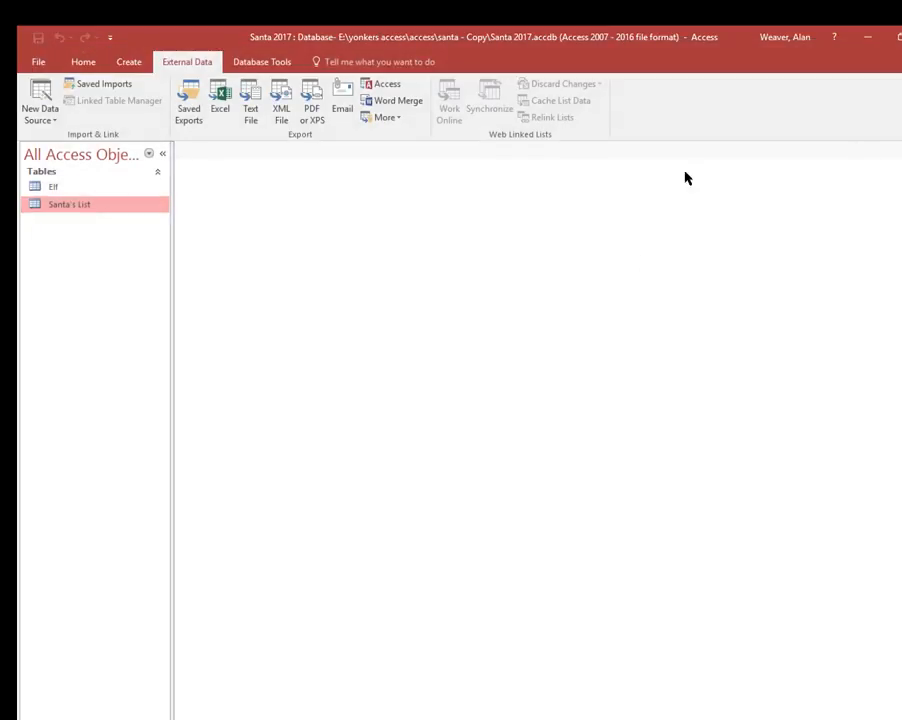
left_click(38, 102)
mouse_move(54, 149)
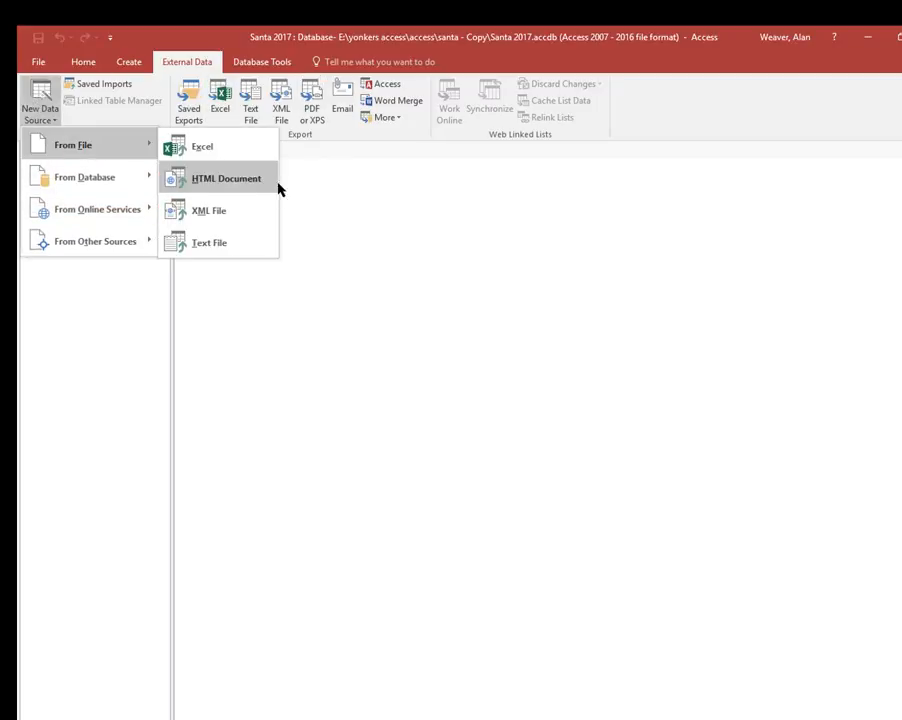
left_click(195, 146)
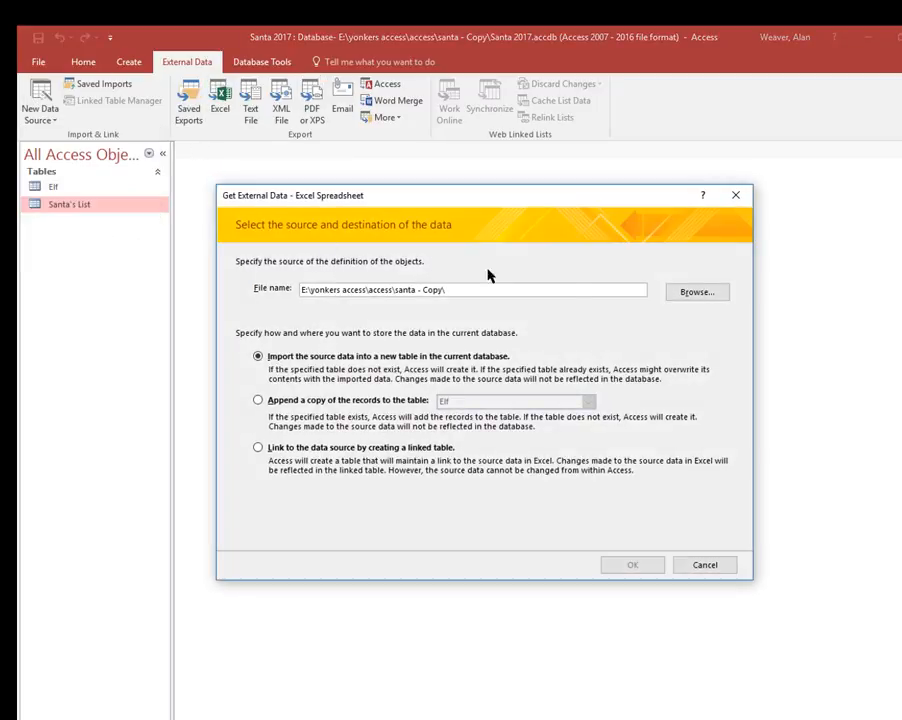
left_click(700, 295)
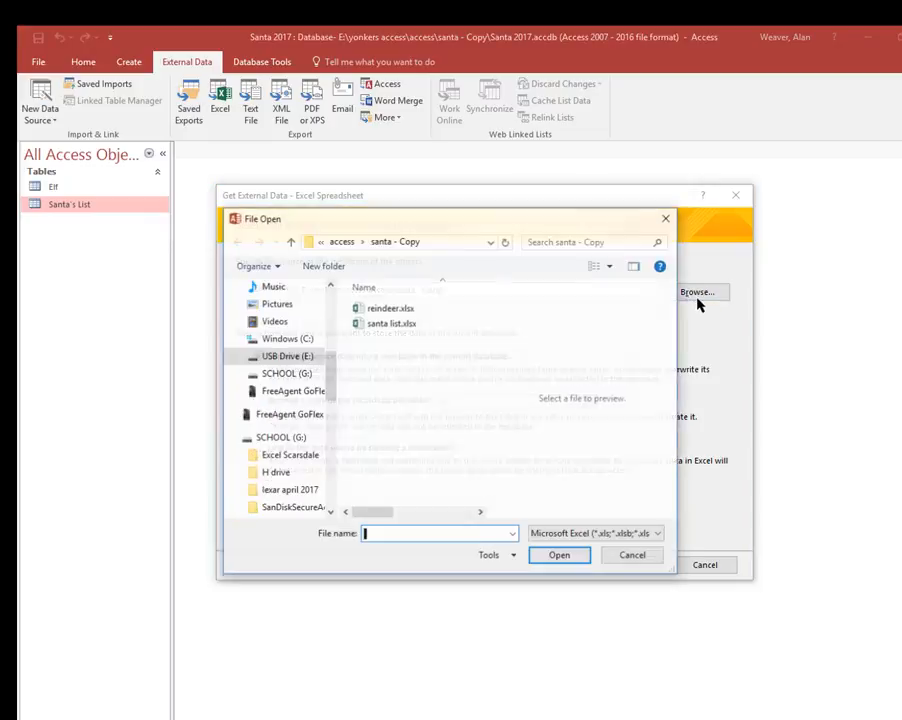
double_click(389, 324)
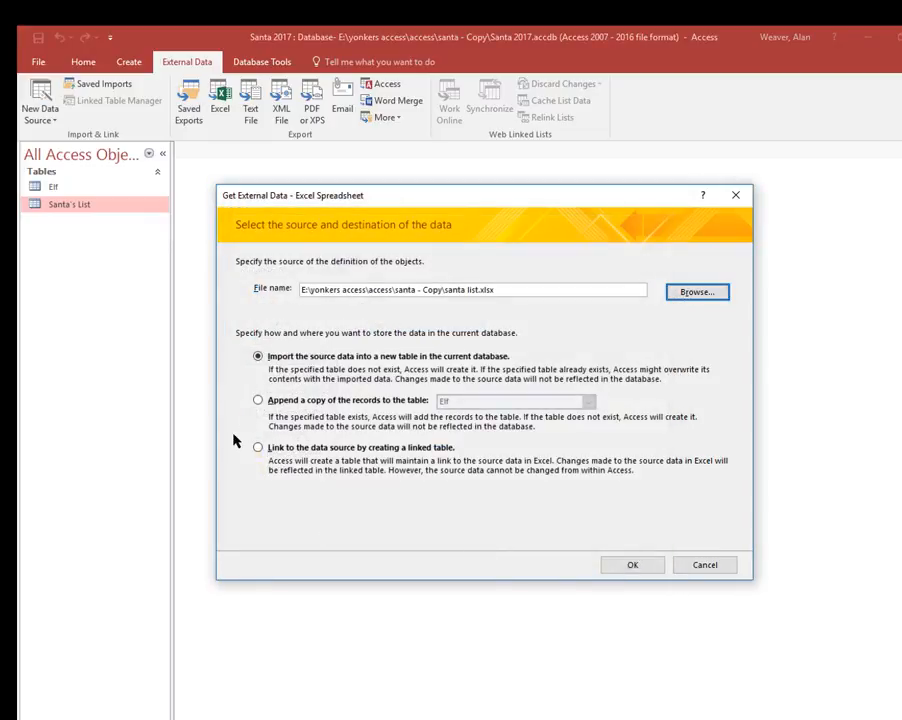
left_click(258, 401)
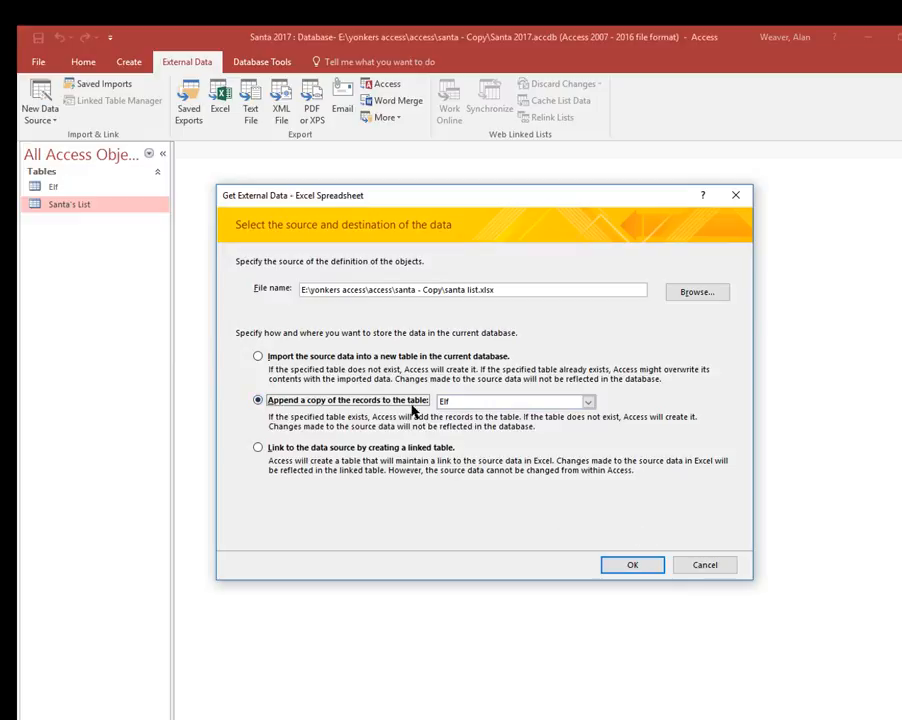
left_click(588, 401)
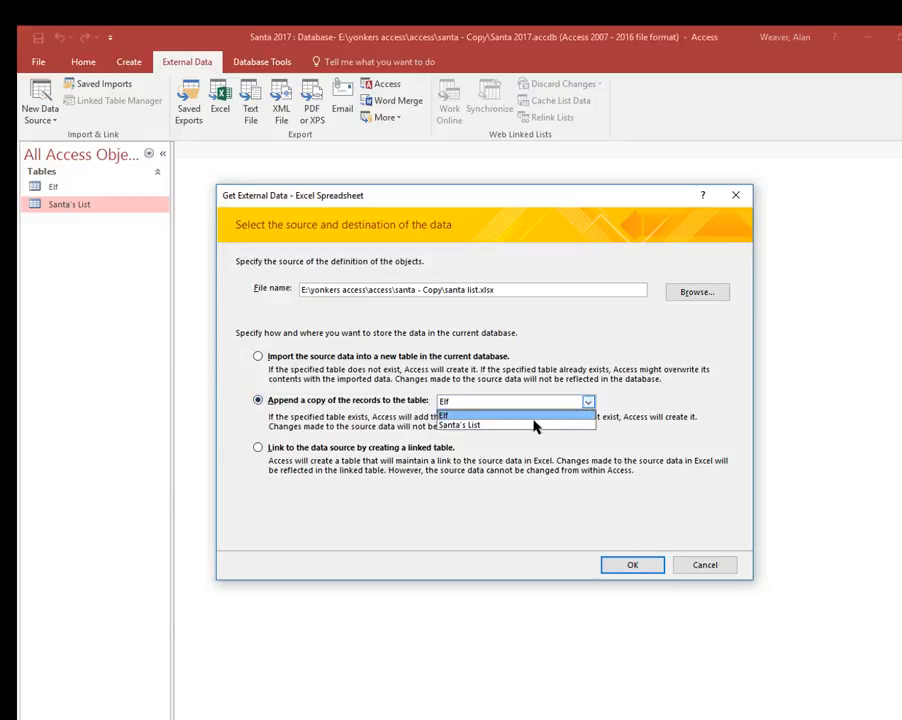
left_click(503, 435)
left_click(588, 401)
left_click(504, 426)
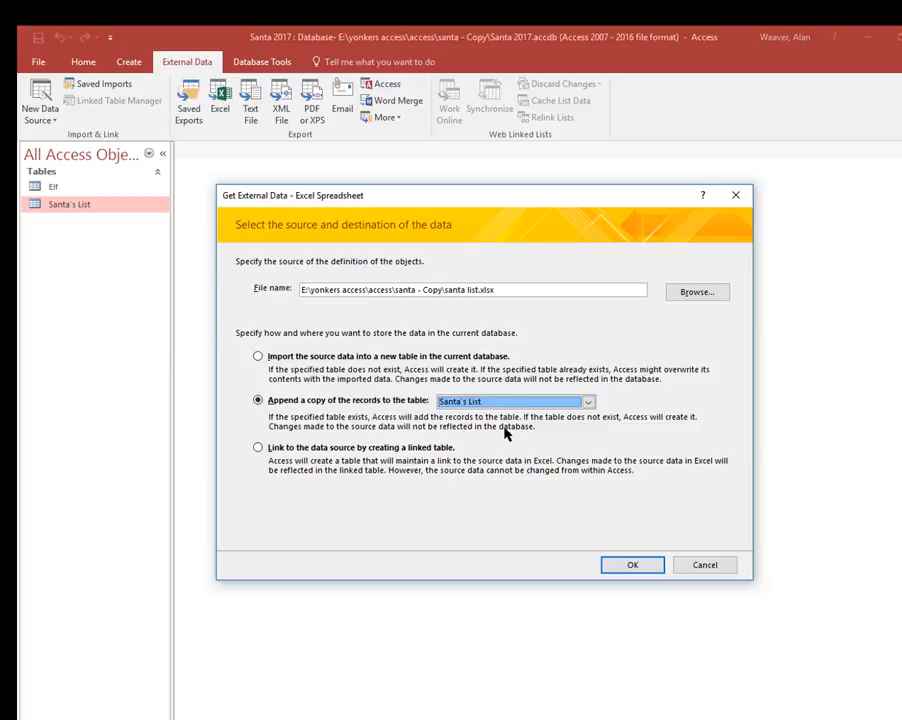
left_click(636, 564)
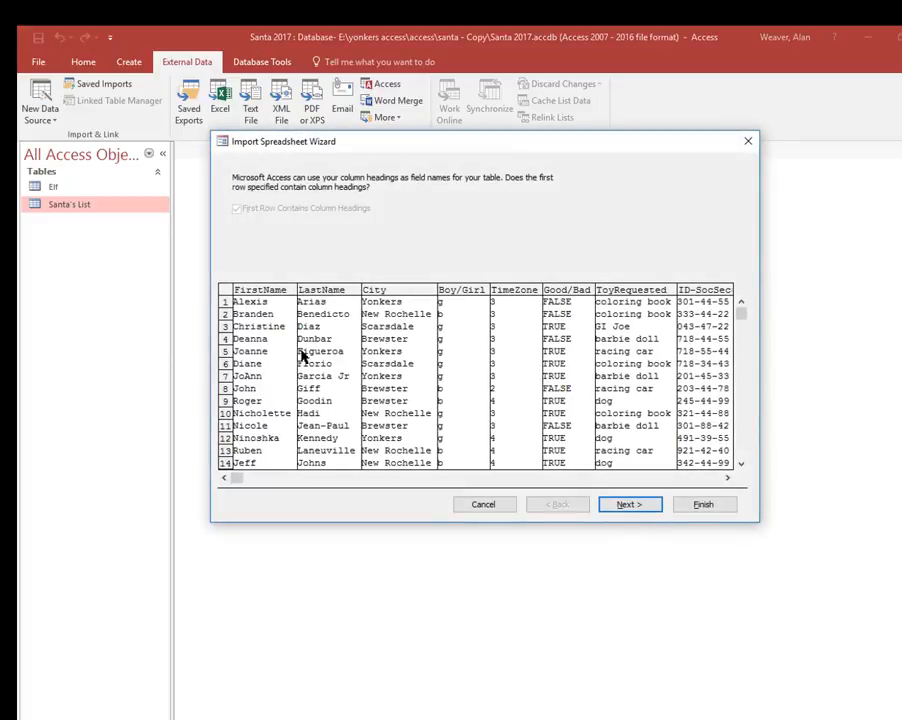
Step: Try to finish appending the worksheet to Santa's List, decline the partial append, and cancel the import wizard
left_click(628, 505)
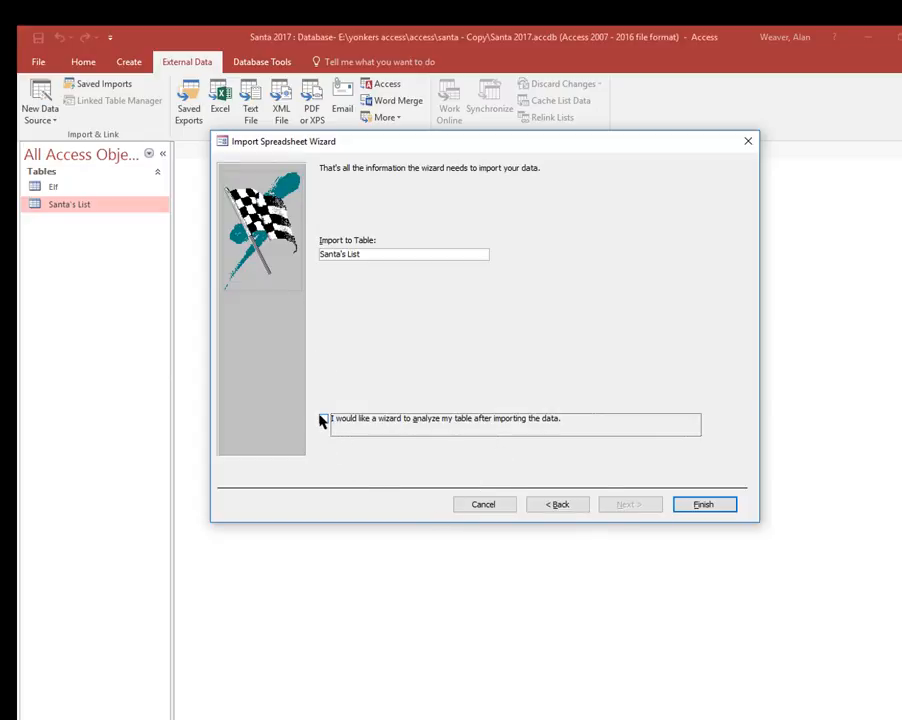
left_click(706, 505)
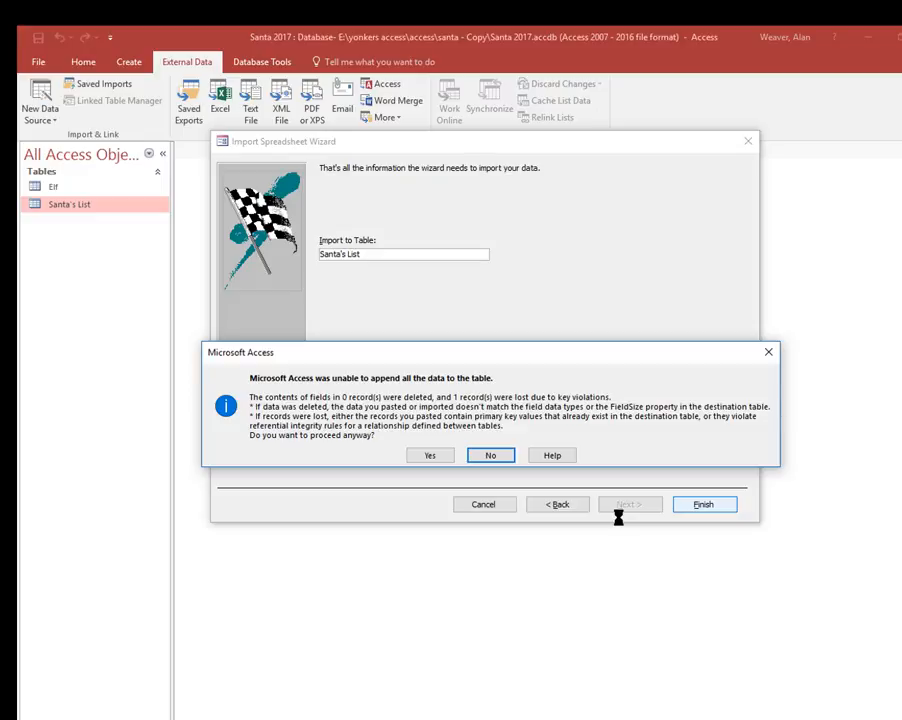
left_click(490, 456)
left_click(496, 434)
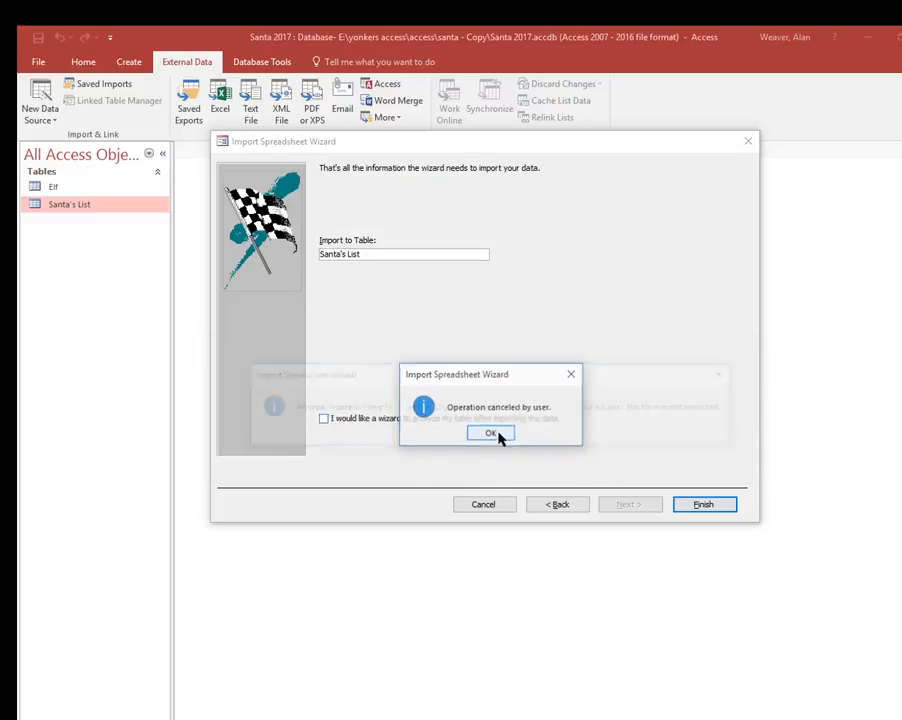
left_click(491, 434)
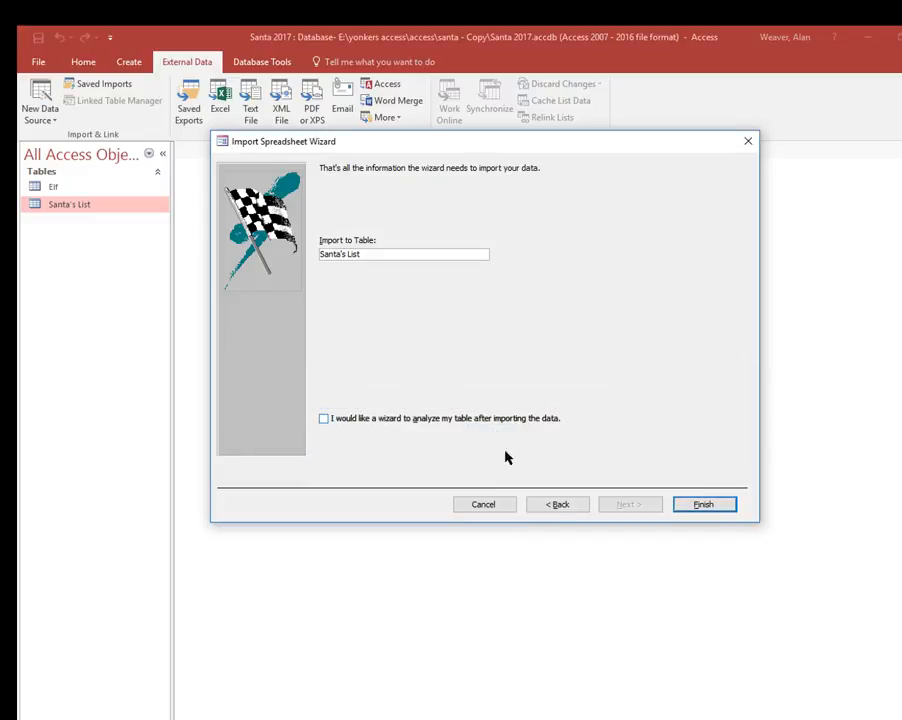
left_click(479, 507)
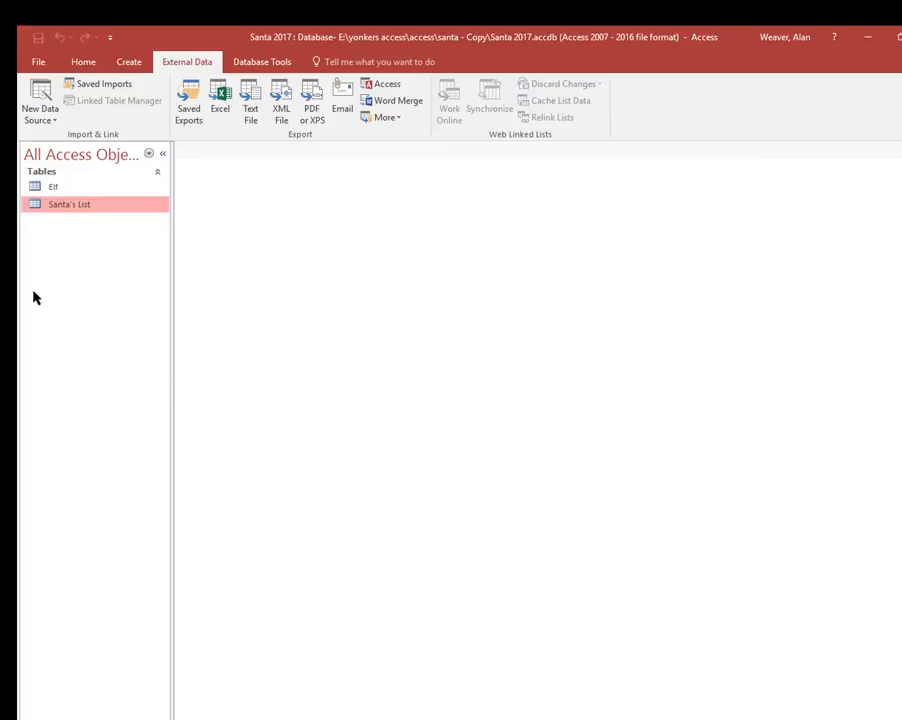
Step: Reopen Santa's List and santa list.xlsx in Excel, and compare their records for another child present in both
double_click(54, 205)
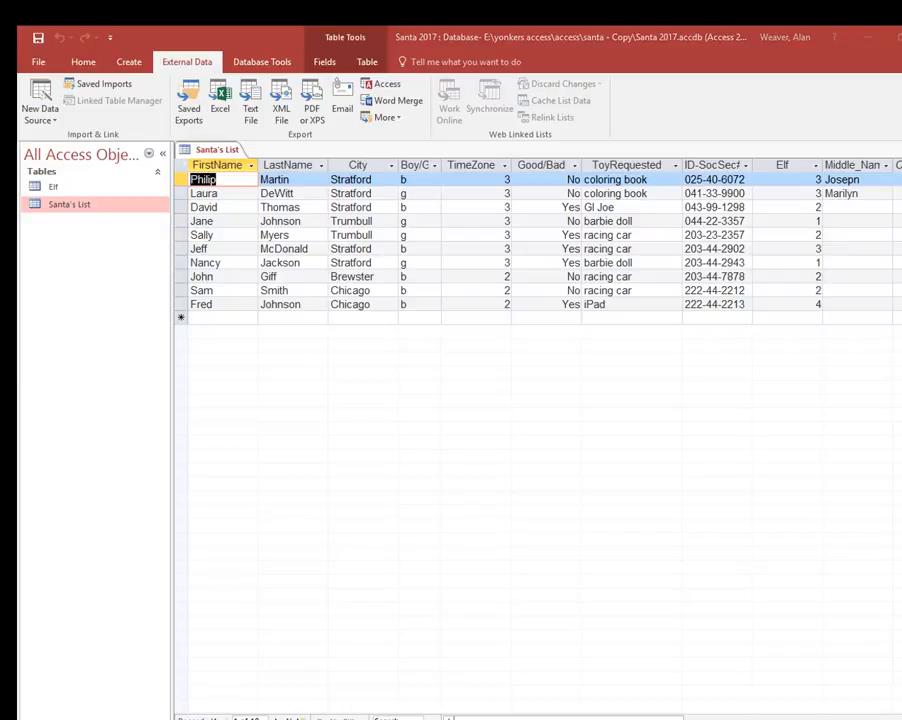
mouse_move(627, 718)
left_click(627, 718)
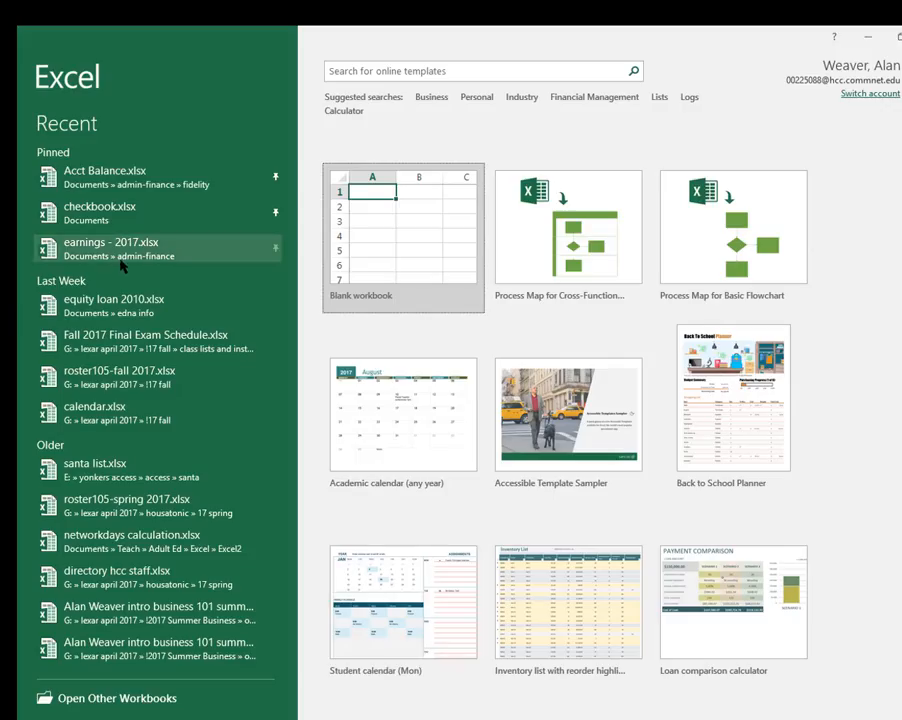
left_click(92, 465)
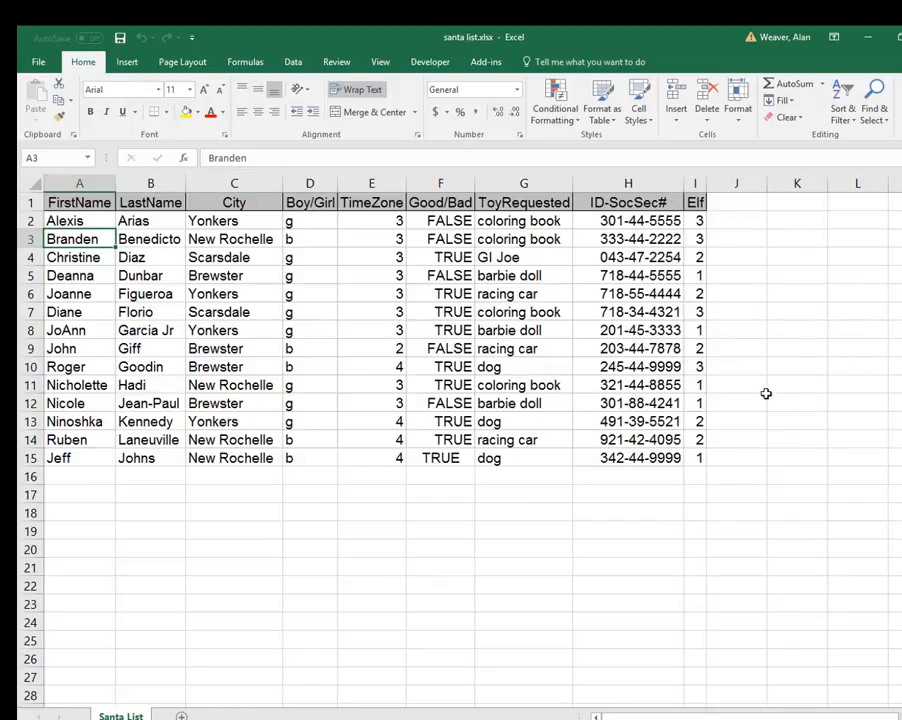
key("alt+Tab")
key("alt+Tab")
left_click(758, 702)
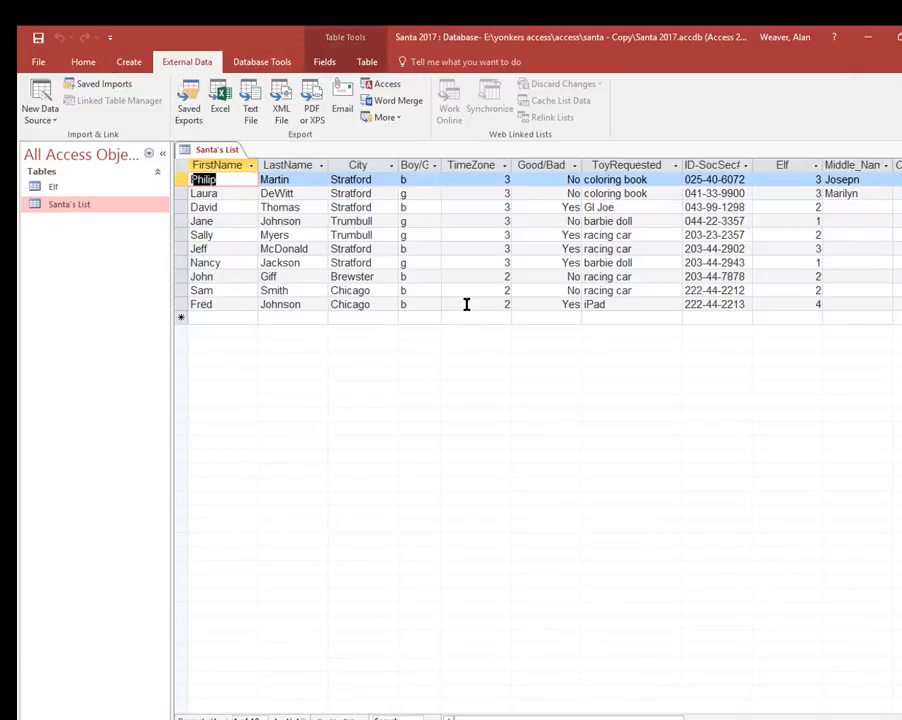
key("alt+Tab")
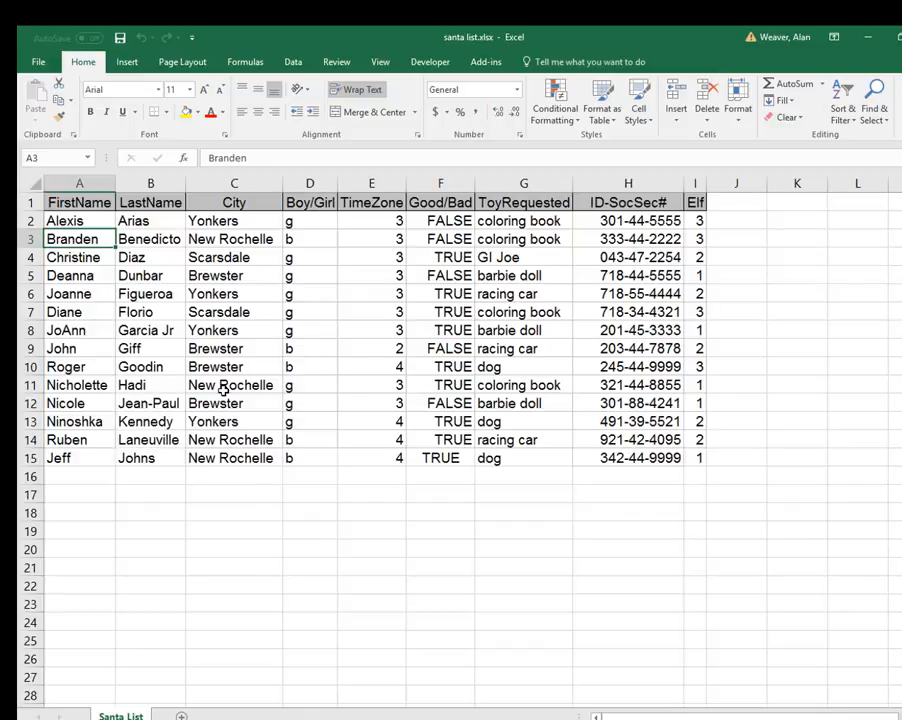
key("alt+Tab")
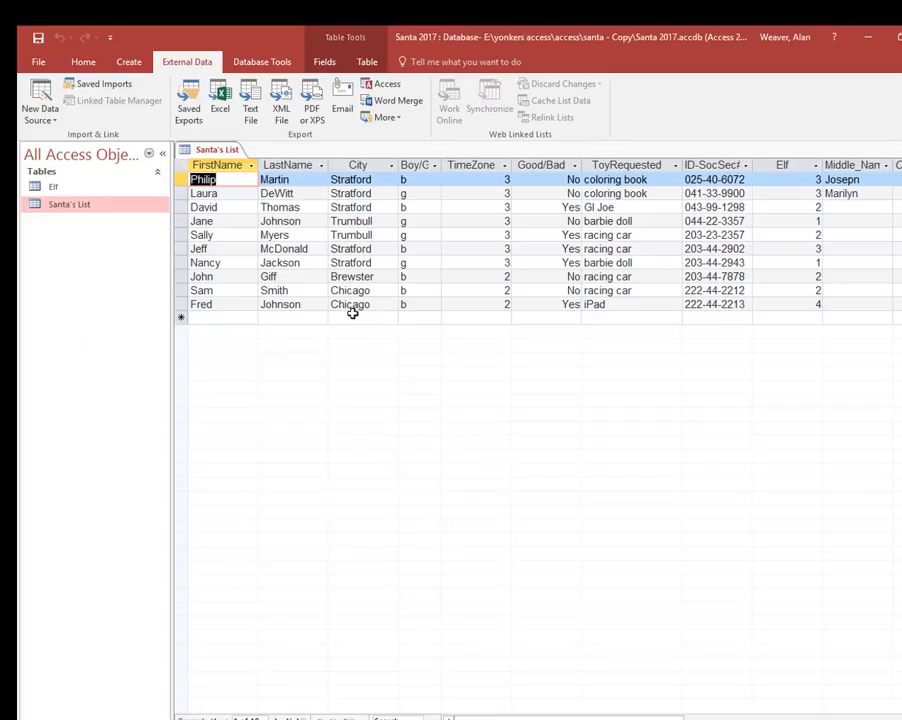
Step: Delete the Brewster child's duplicate record from Santa's List and close the table
left_click(181, 276)
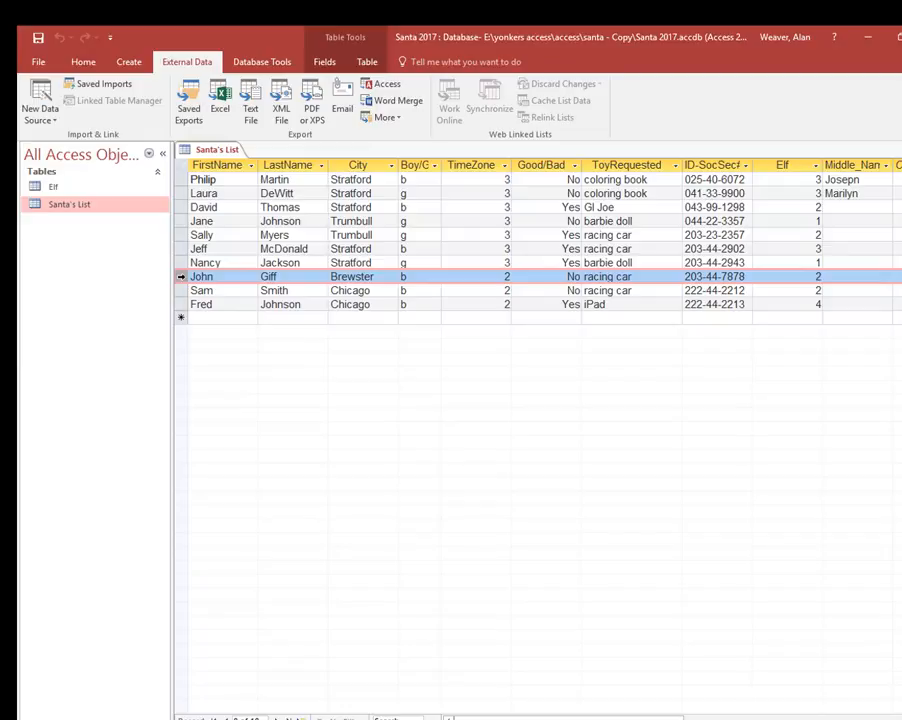
right_click(208, 279)
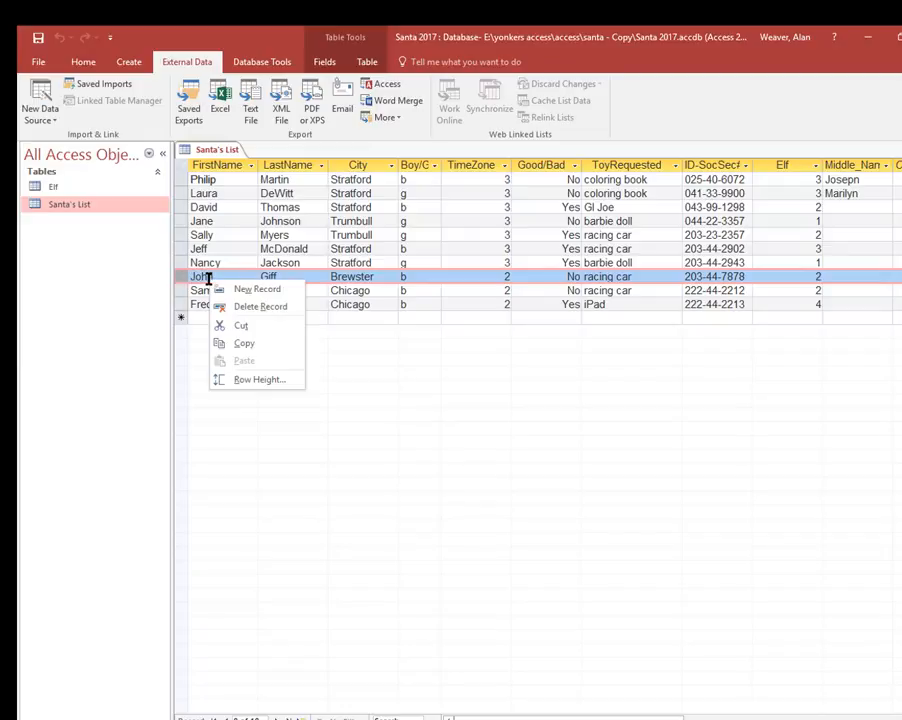
left_click(258, 306)
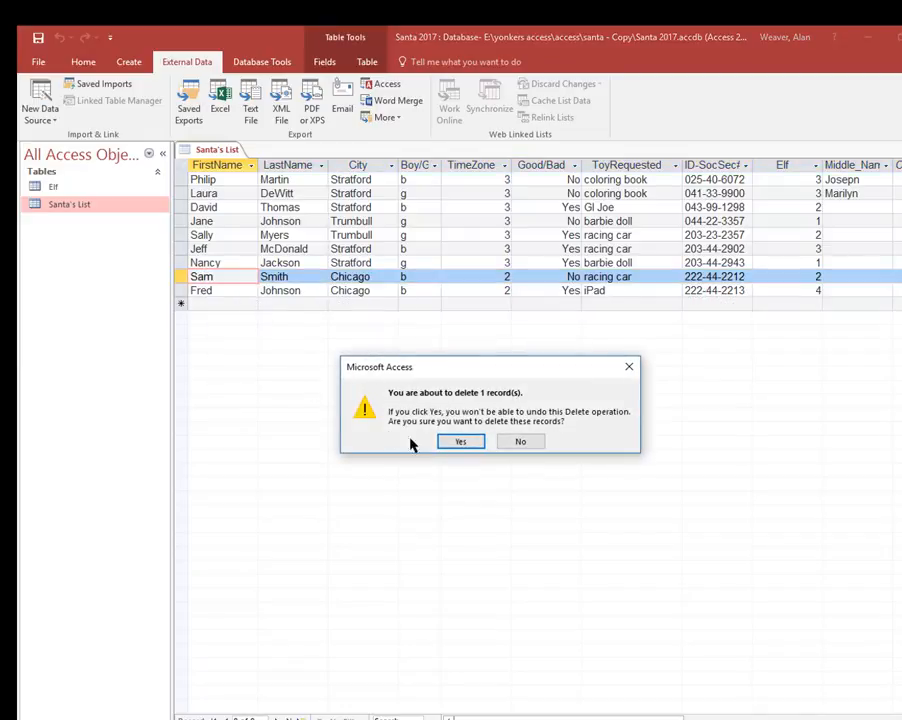
left_click(455, 444)
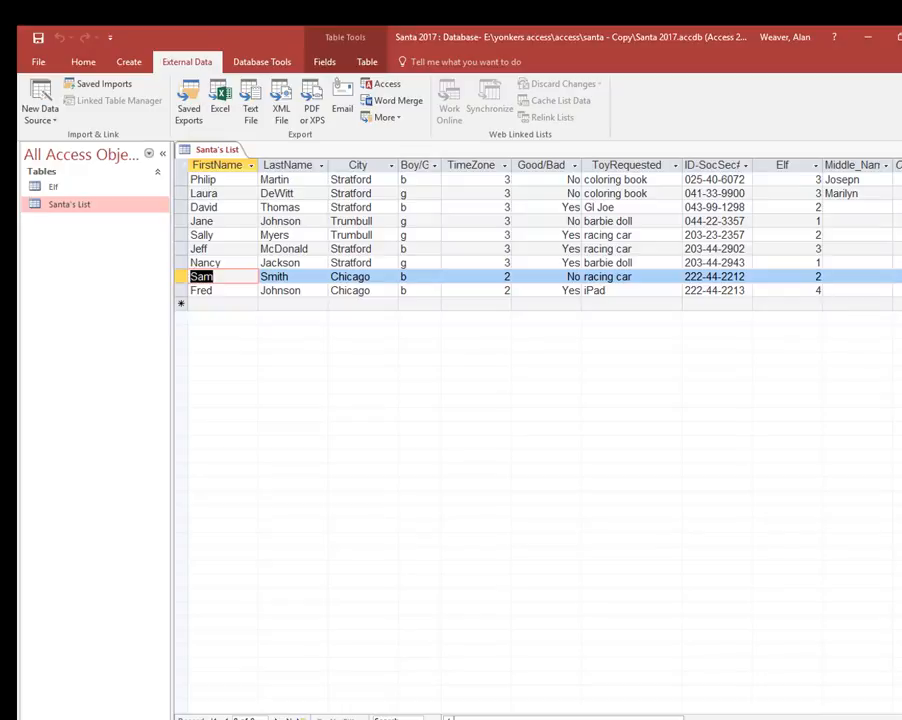
left_click(900, 150)
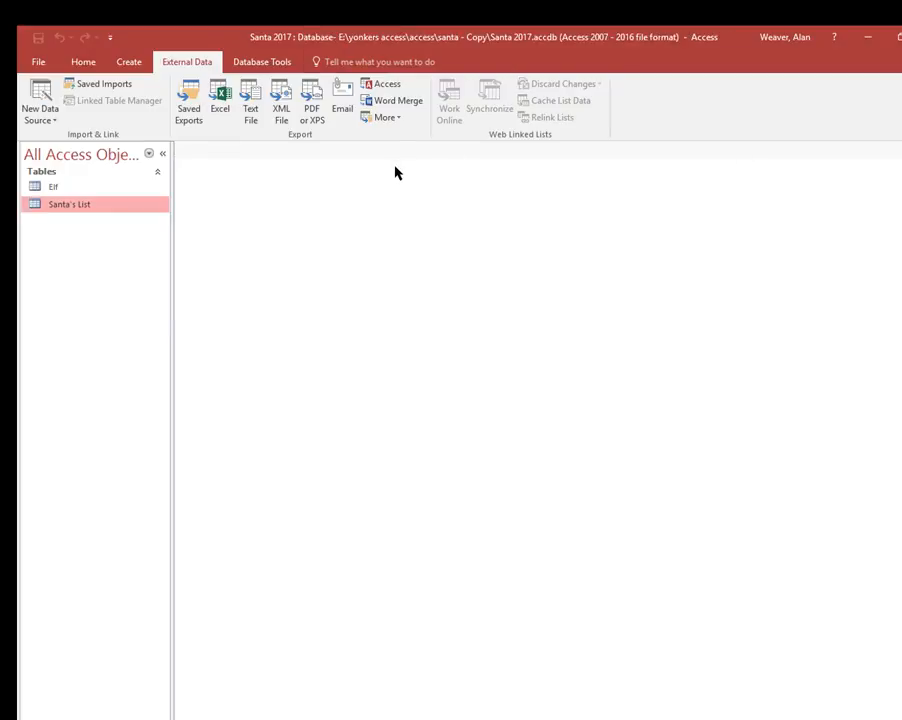
Step: Close the santa list.xlsx and blank Book1 workbooks in Excel and return to the Santa 2017 database in Access
key("alt+Tab")
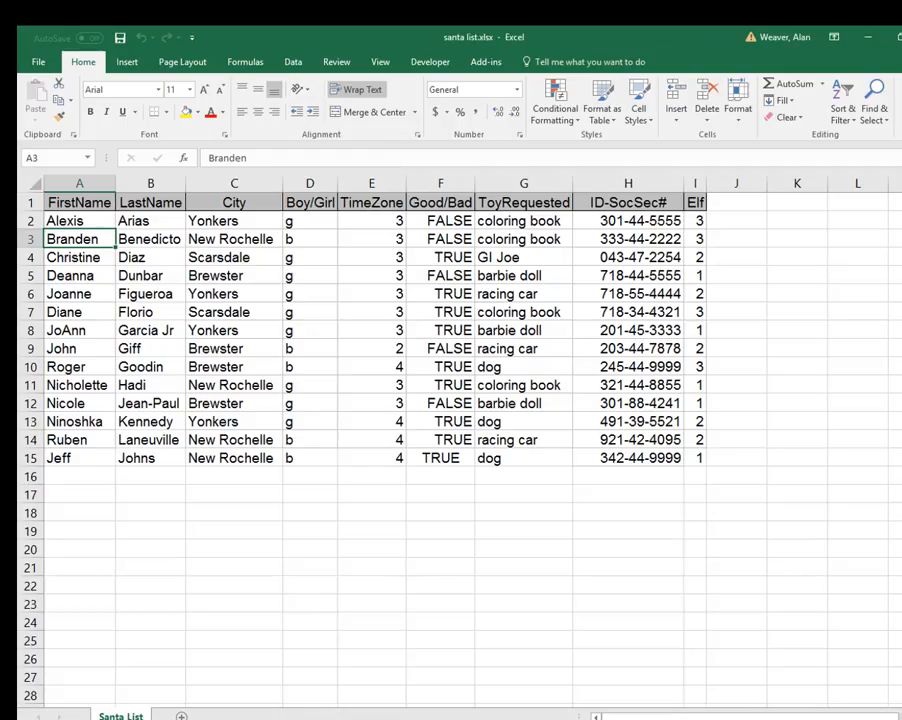
left_click(900, 37)
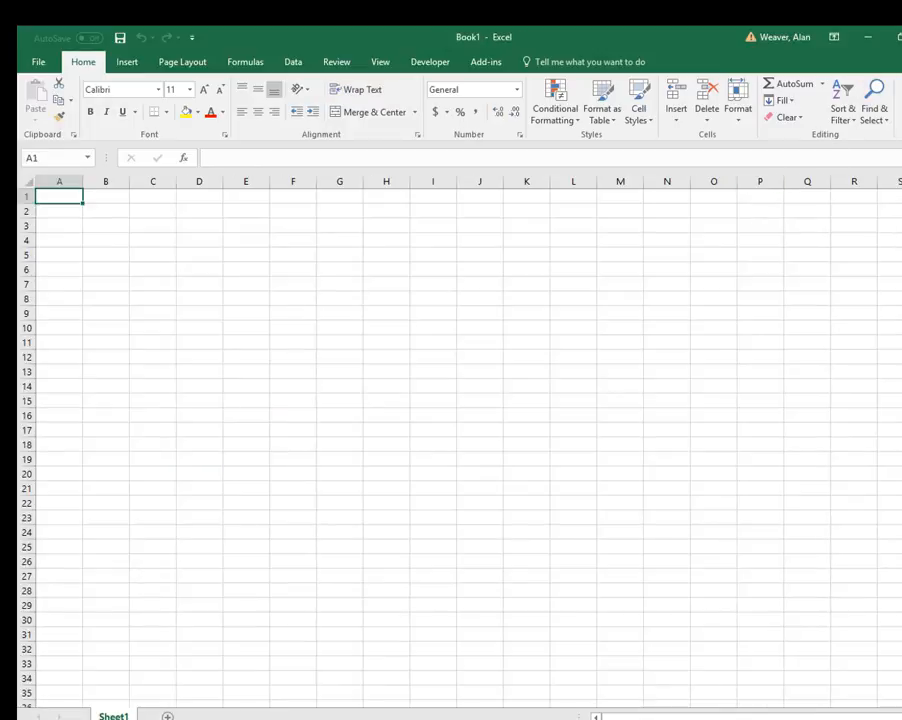
left_click(900, 37)
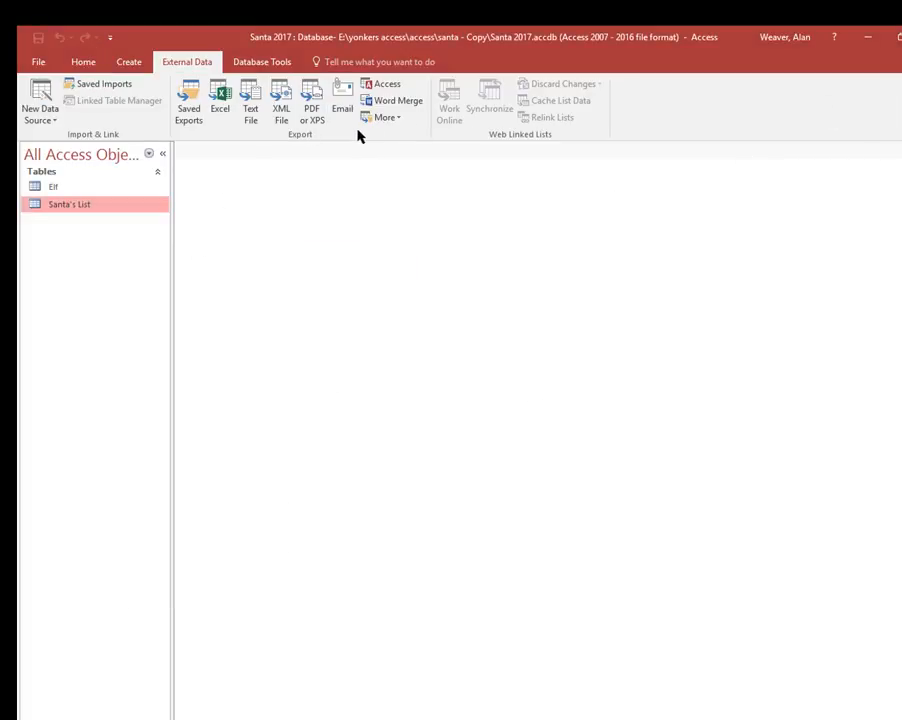
Step: Set up another Excel import with santa list.xlsx as the source, appending a copy of its records to the Santa's List table
left_click(36, 106)
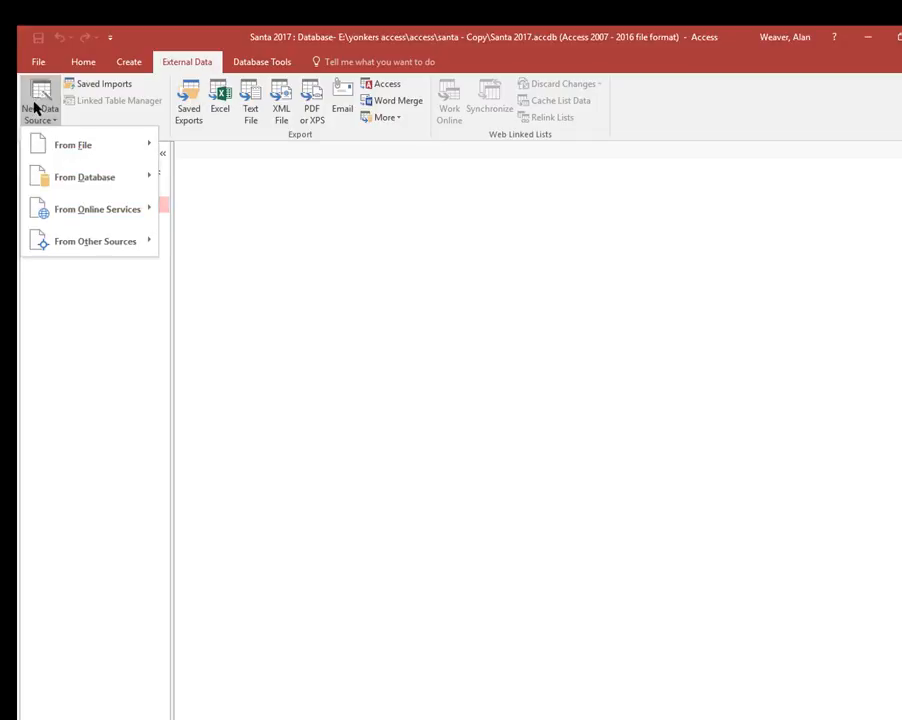
mouse_move(90, 152)
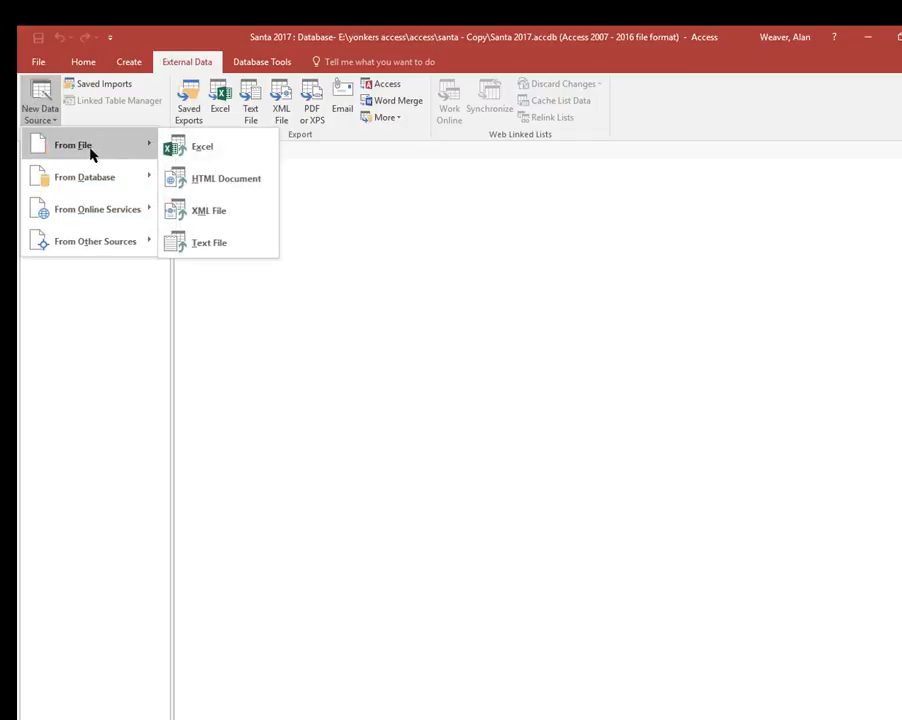
left_click(207, 147)
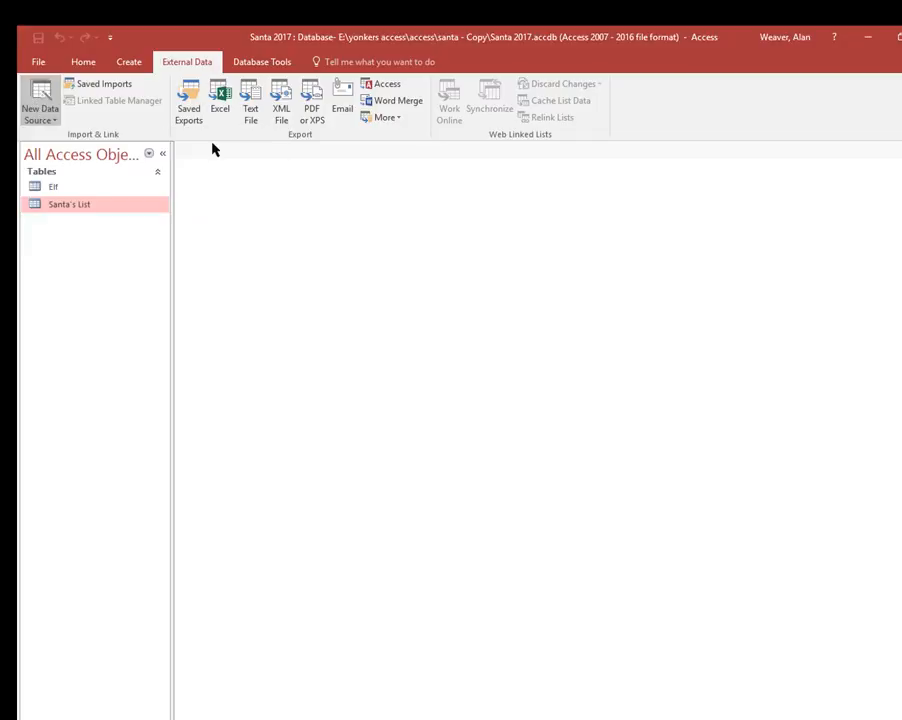
left_click(687, 293)
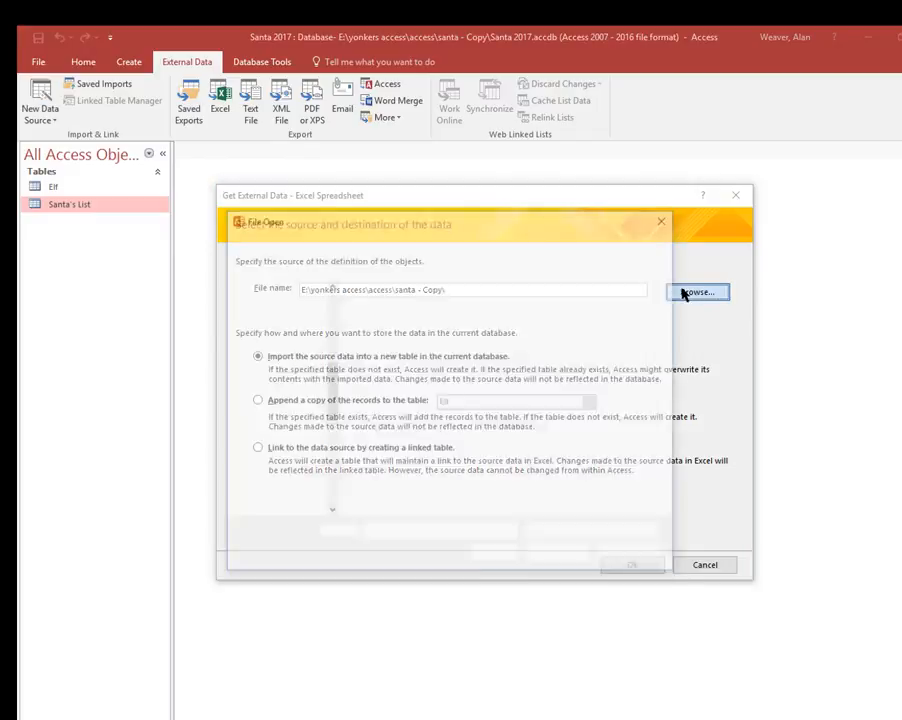
left_click(376, 325)
double_click(376, 325)
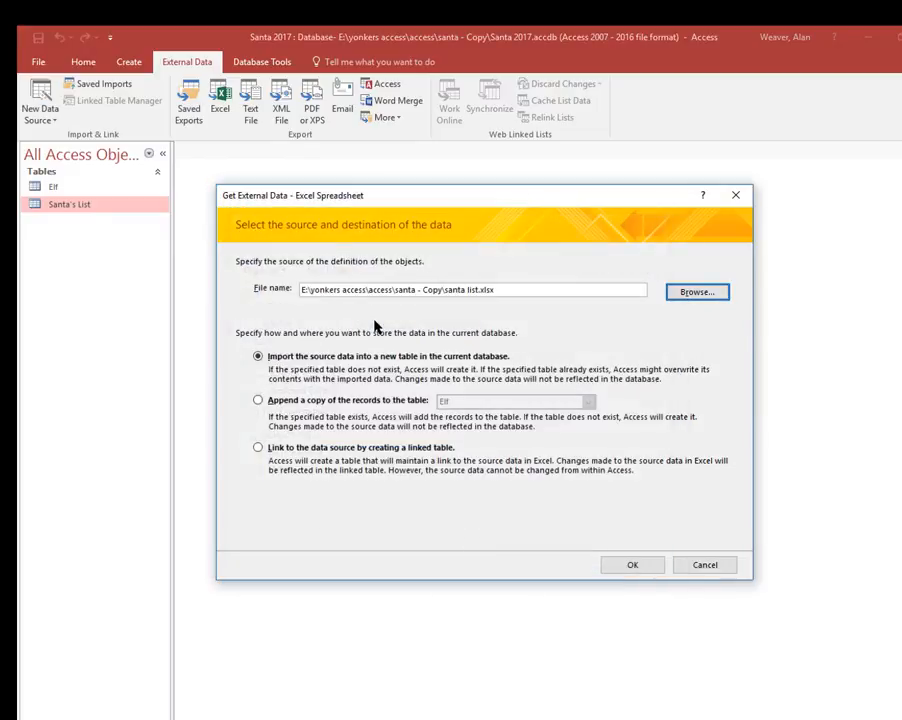
left_click(259, 400)
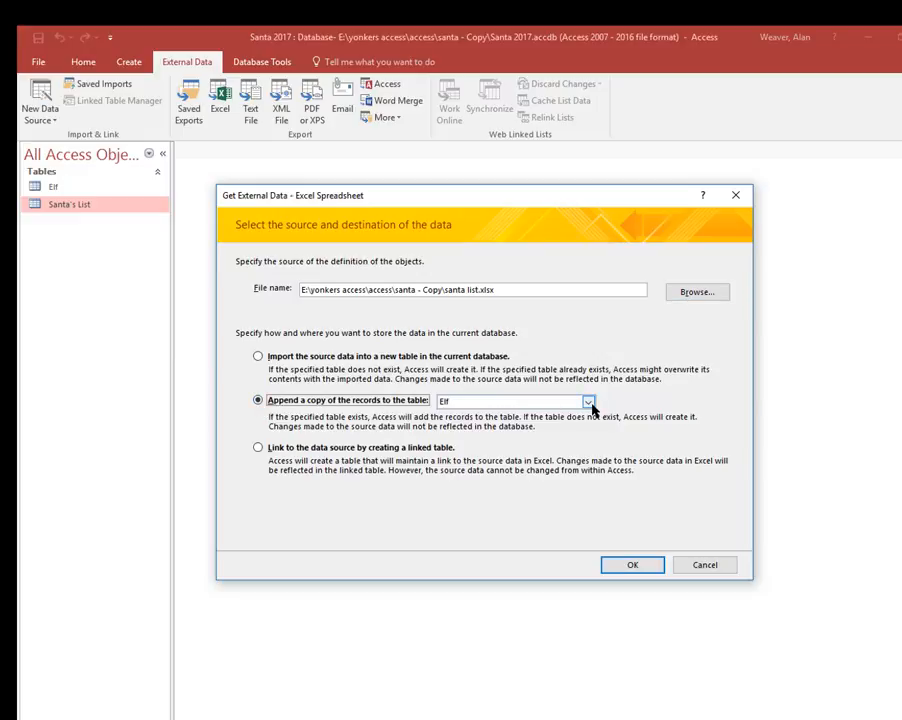
left_click(589, 402)
left_click(528, 426)
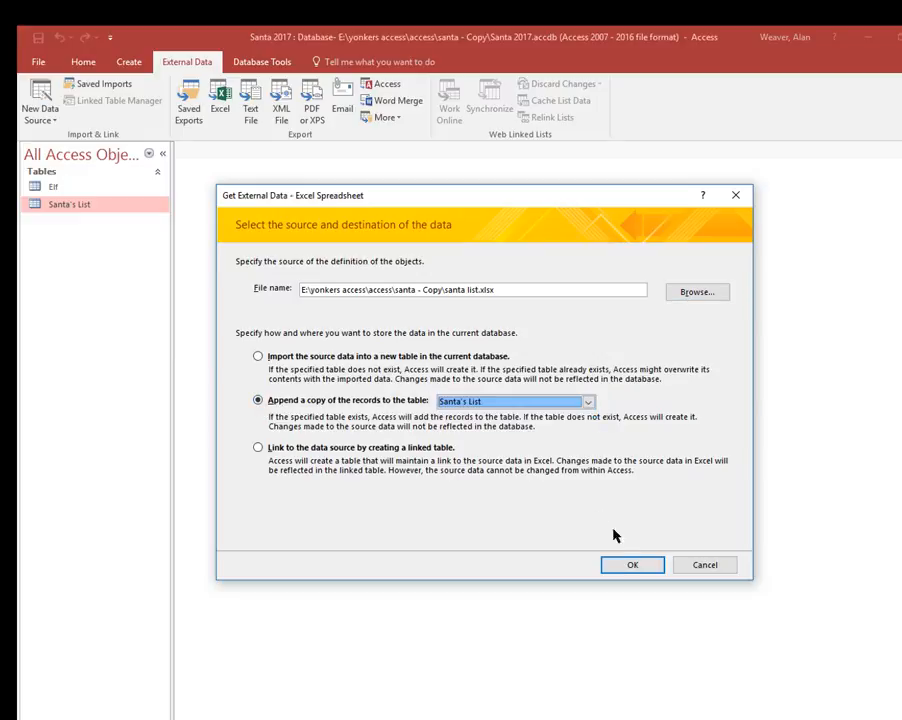
left_click(629, 566)
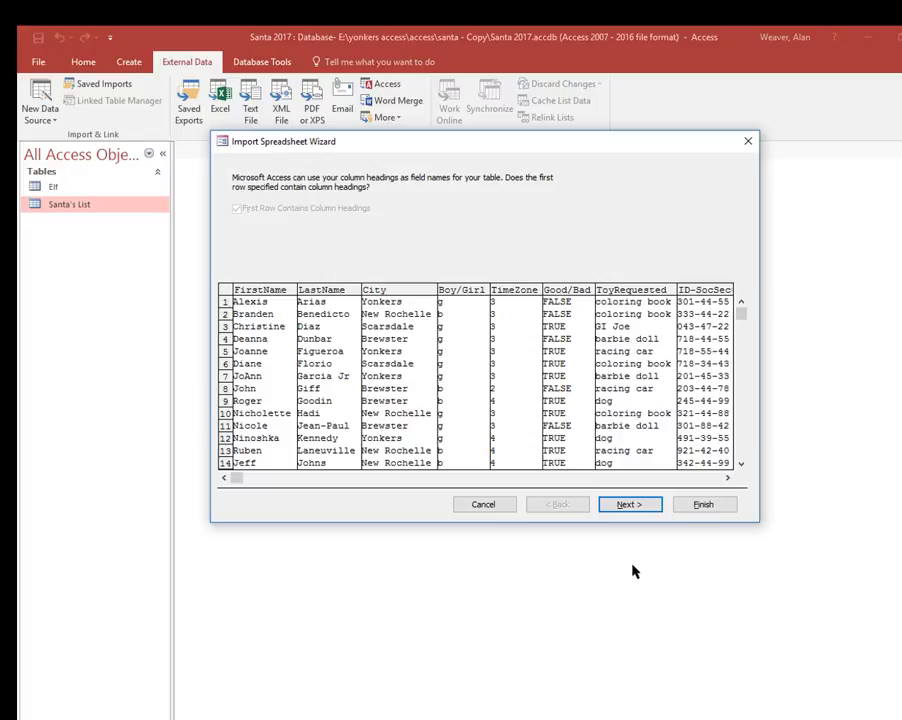
Step: Finish the import into Santa's List, then open the table to check the appended records and close it
left_click(637, 505)
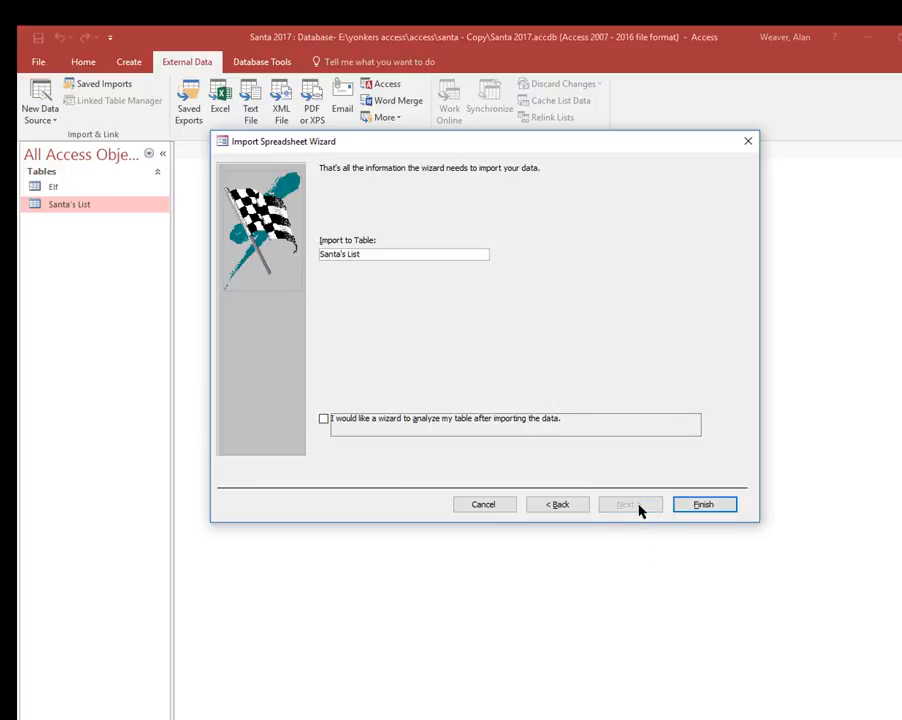
left_click(704, 506)
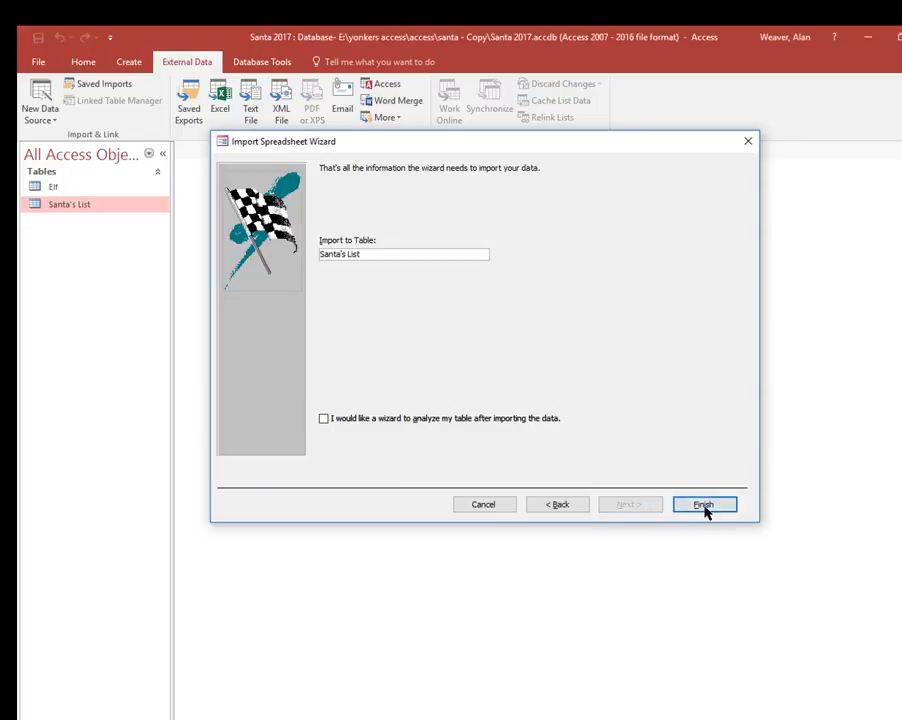
left_click(706, 578)
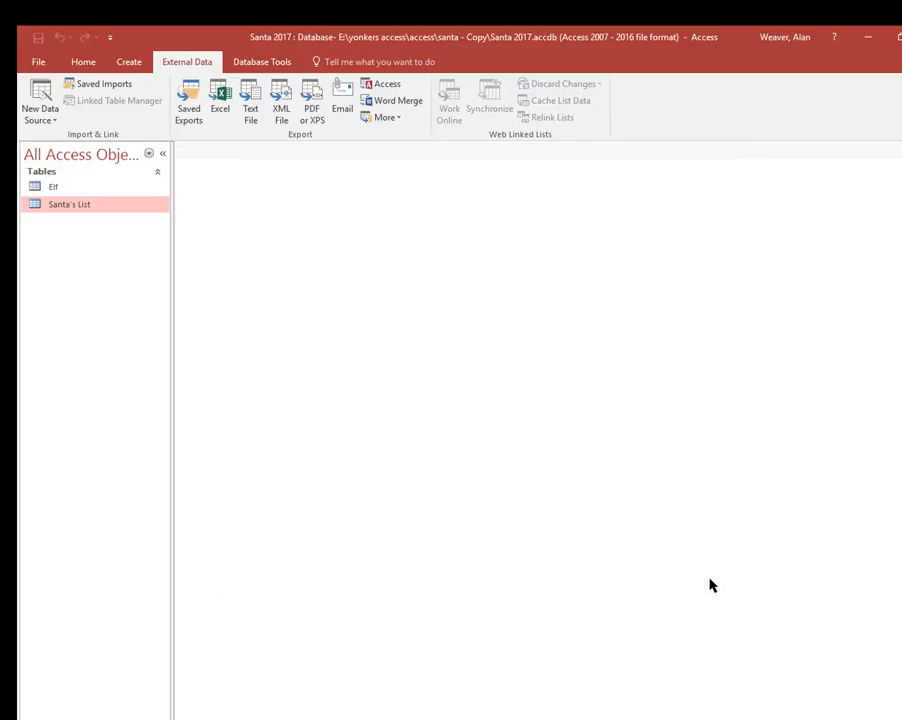
double_click(70, 207)
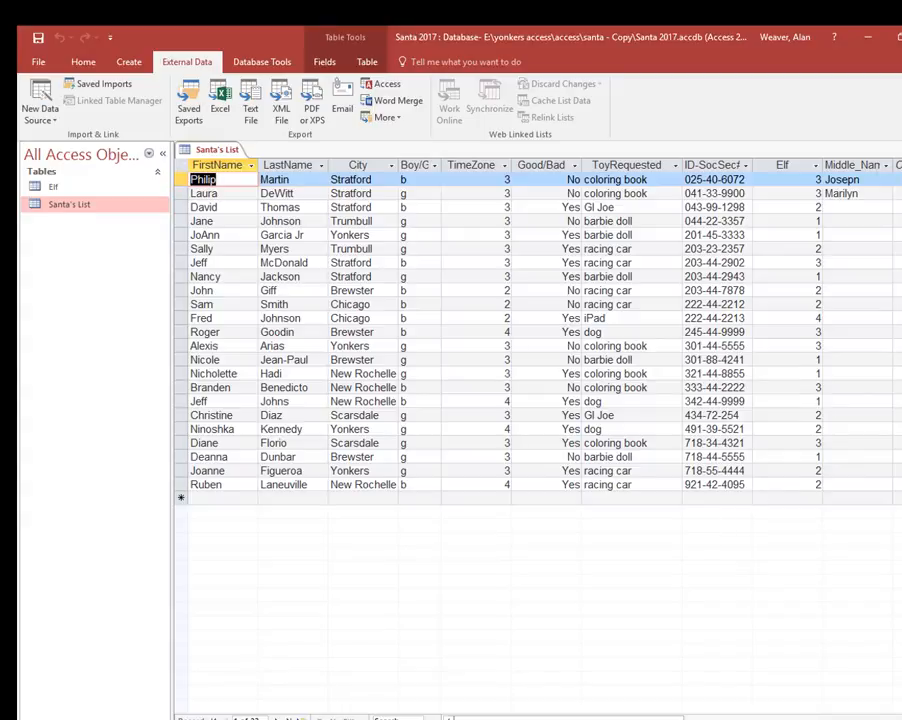
key("ctrl+w")
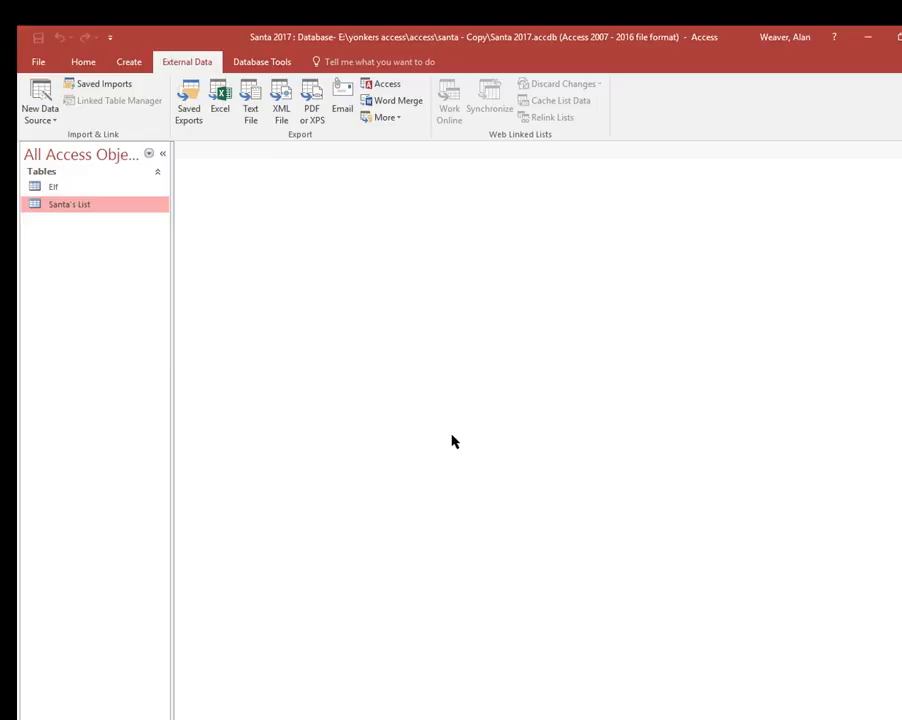
Step: Create a new query in Design view based on the Santa's List table
left_click(131, 63)
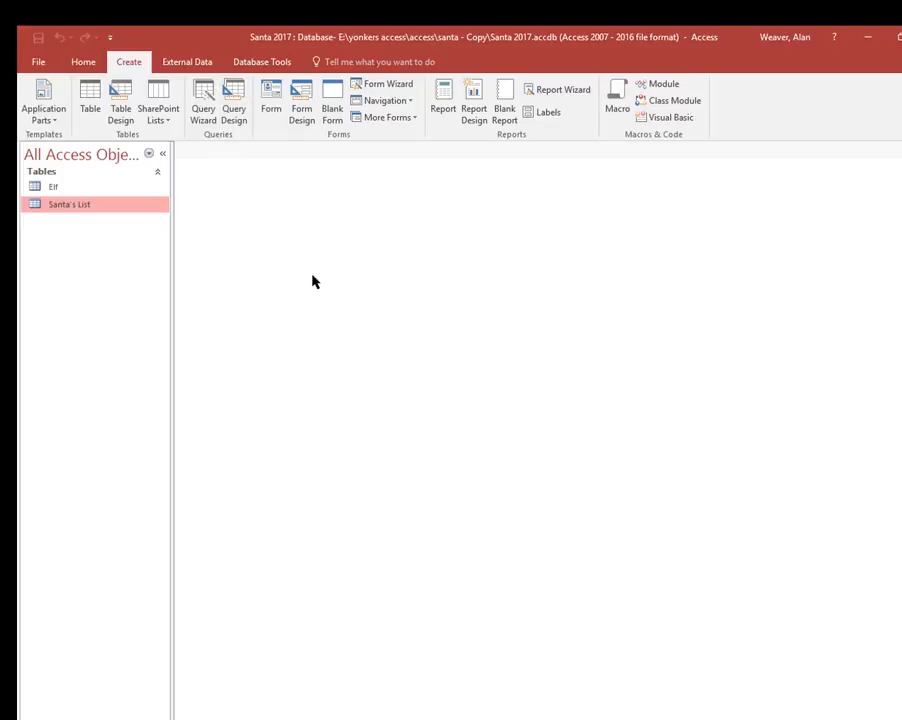
left_click(233, 108)
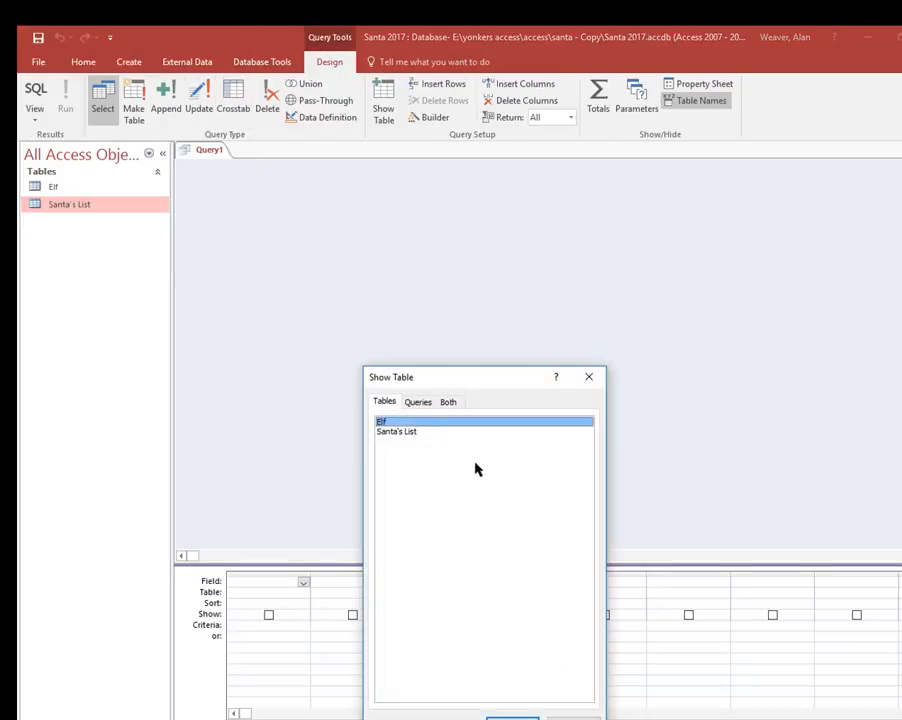
left_click(397, 433)
double_click(397, 433)
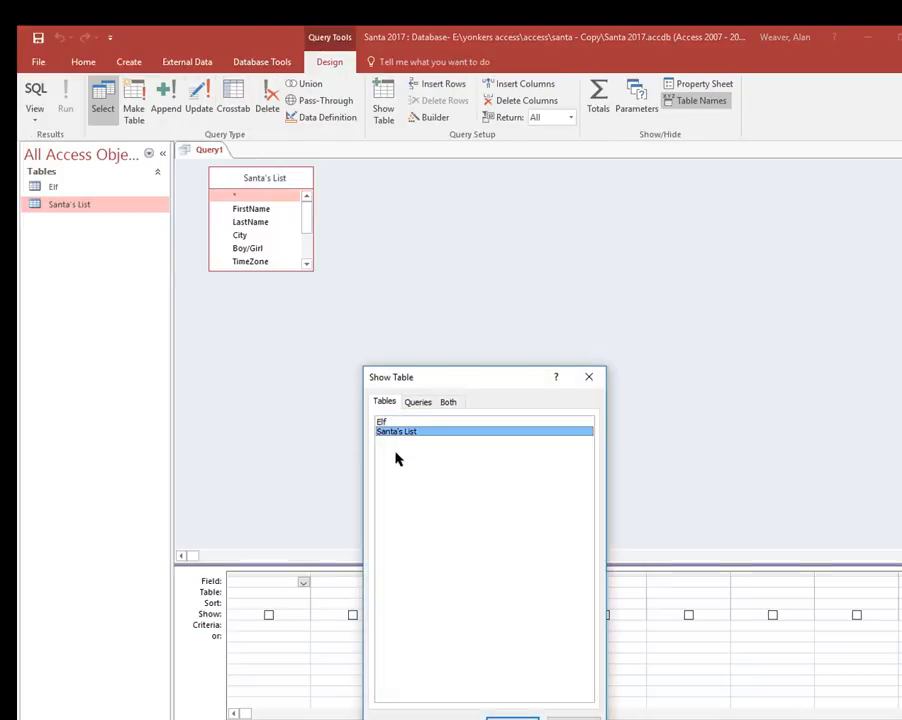
left_click(574, 718)
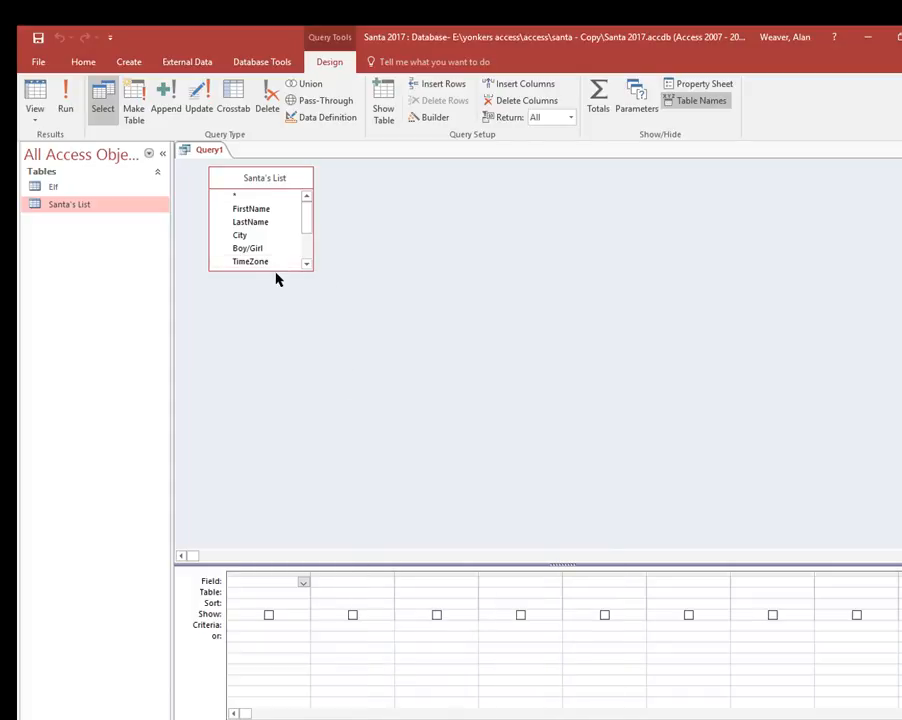
Step: Enlarge the Santa's List field list and add FirstName, LastName, City, Boy/Girl, Good/Bad and ToyRequested to the query
left_click_drag(277, 269, 292, 381)
double_click(263, 214)
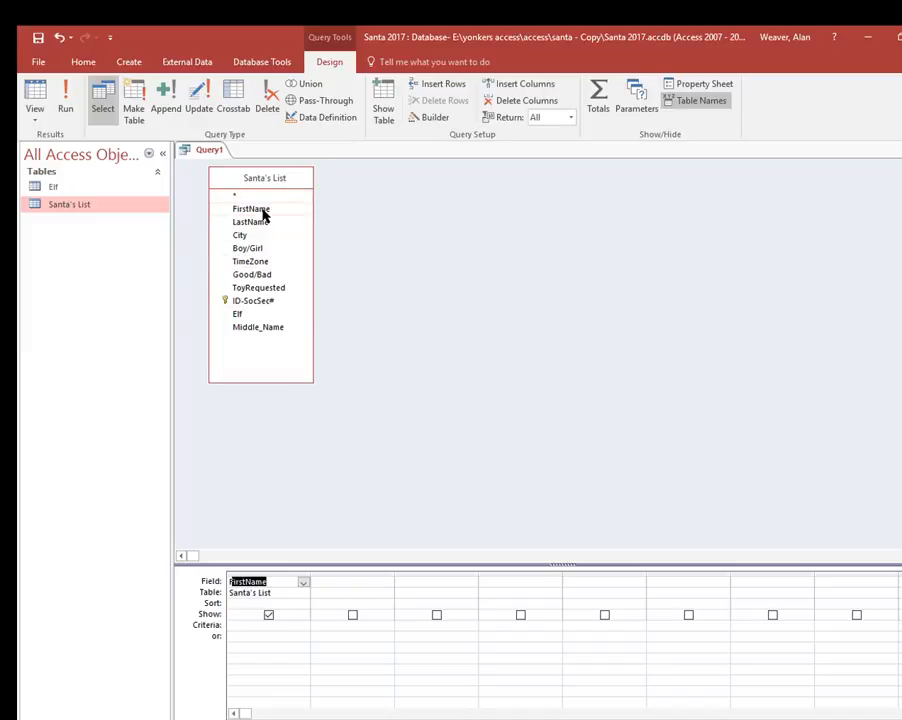
double_click(257, 223)
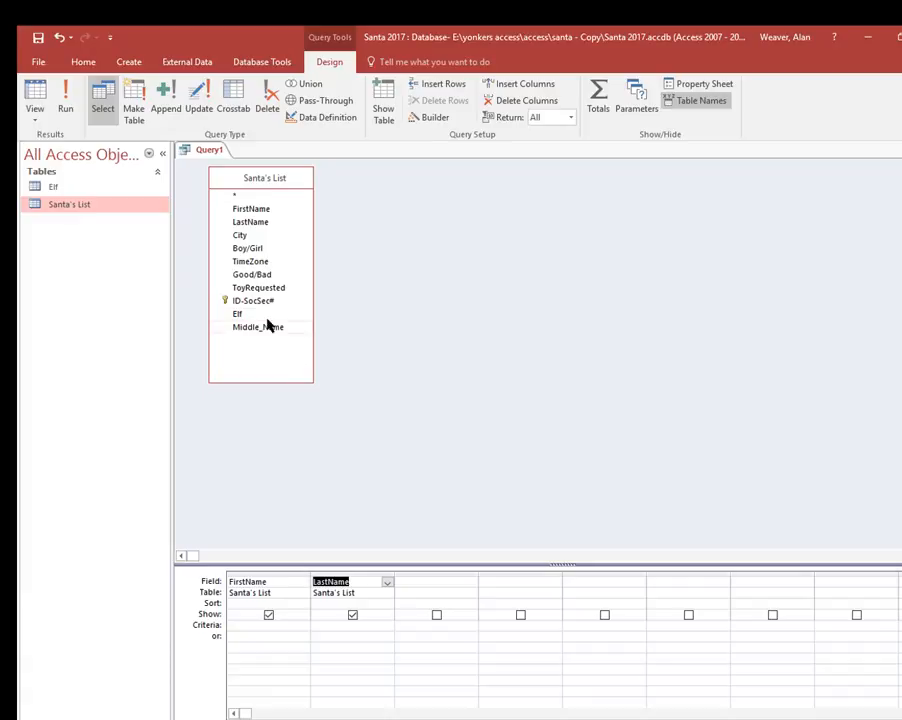
double_click(254, 236)
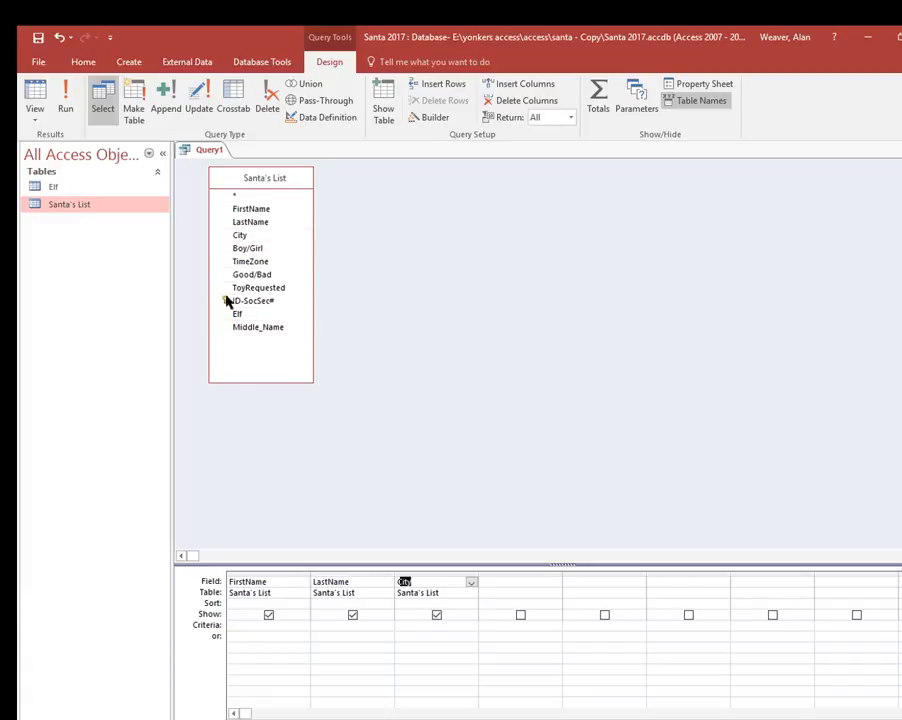
double_click(250, 248)
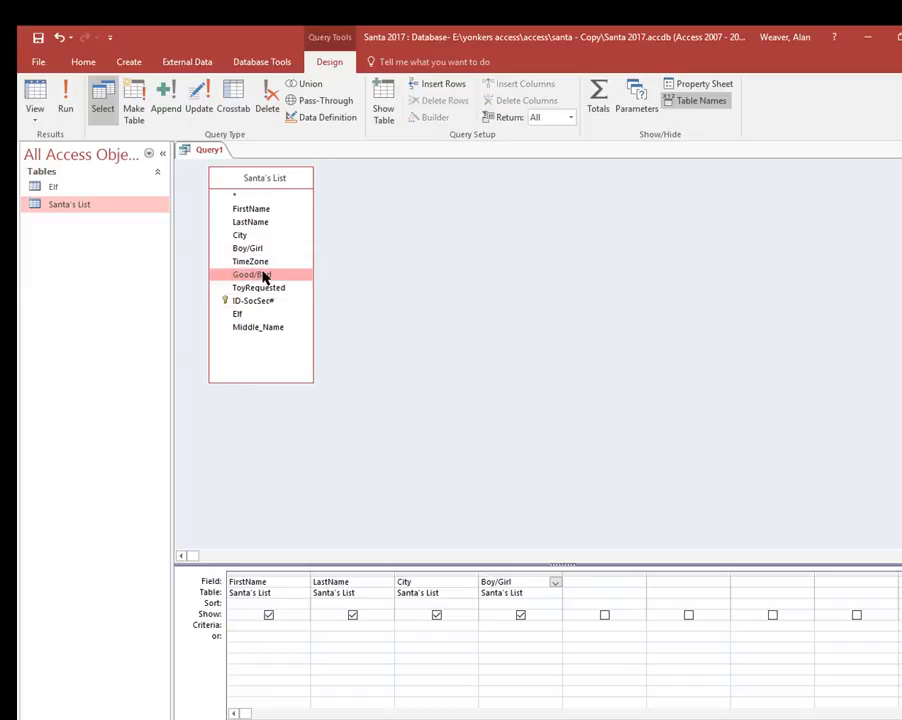
double_click(262, 276)
double_click(260, 289)
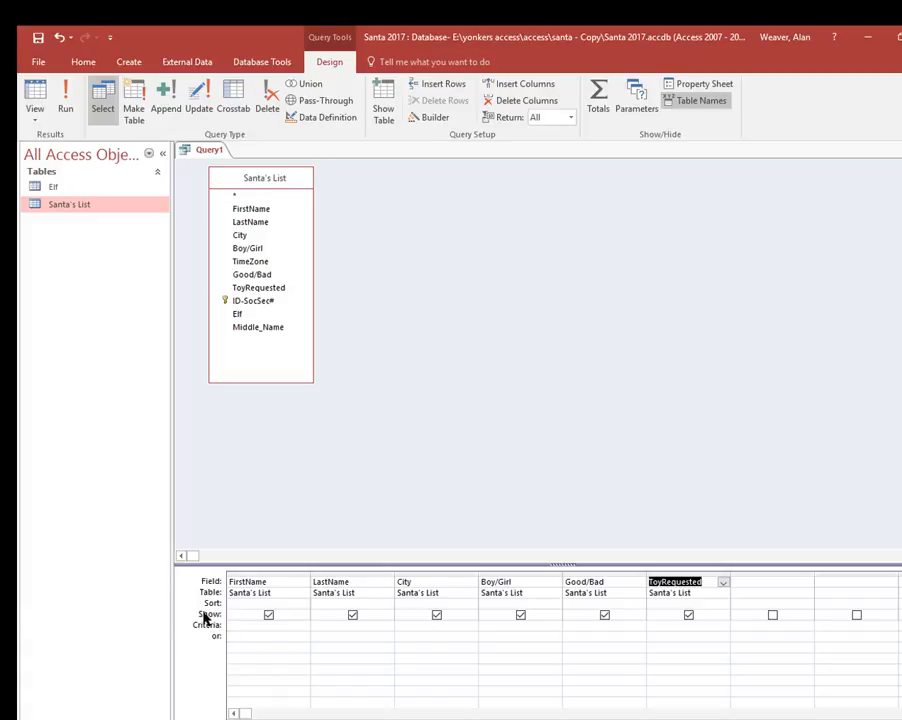
Step: Set the City criterion to yonkers and run the query
left_click(399, 625)
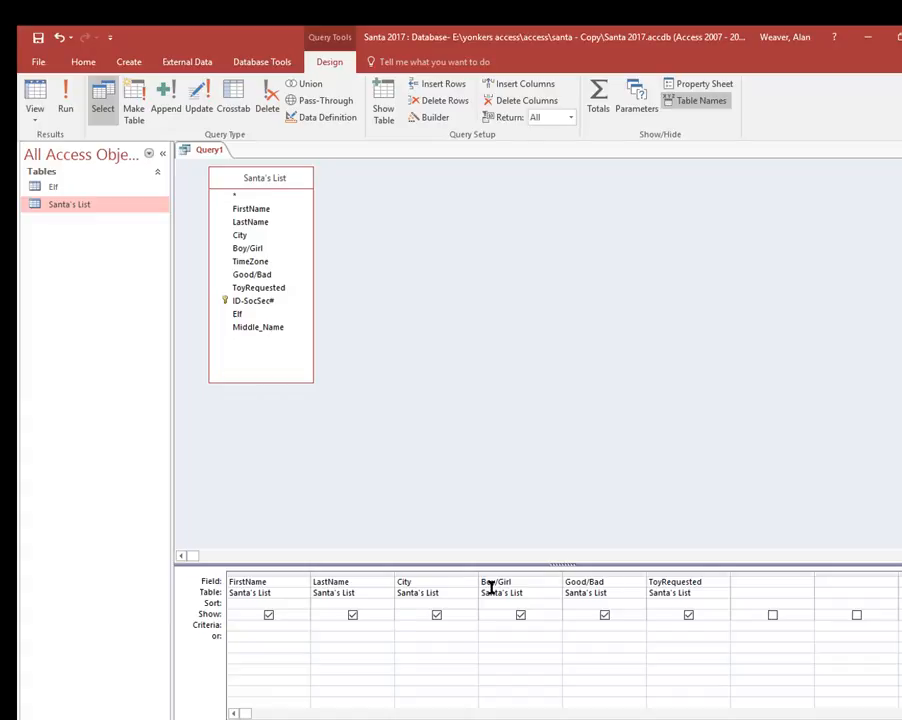
type("yonkers")
key("Down")
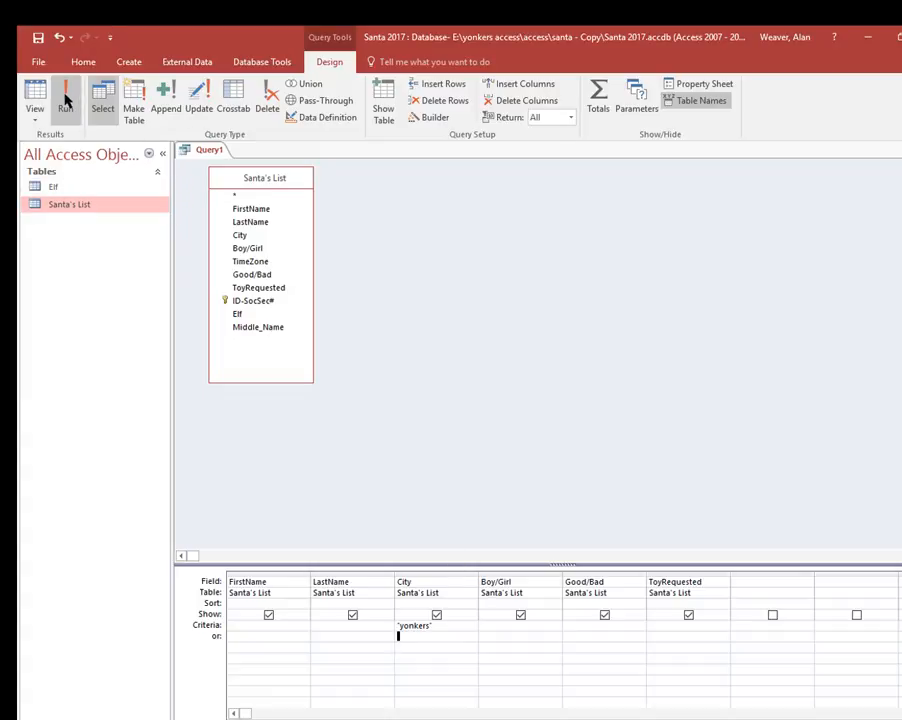
left_click(65, 105)
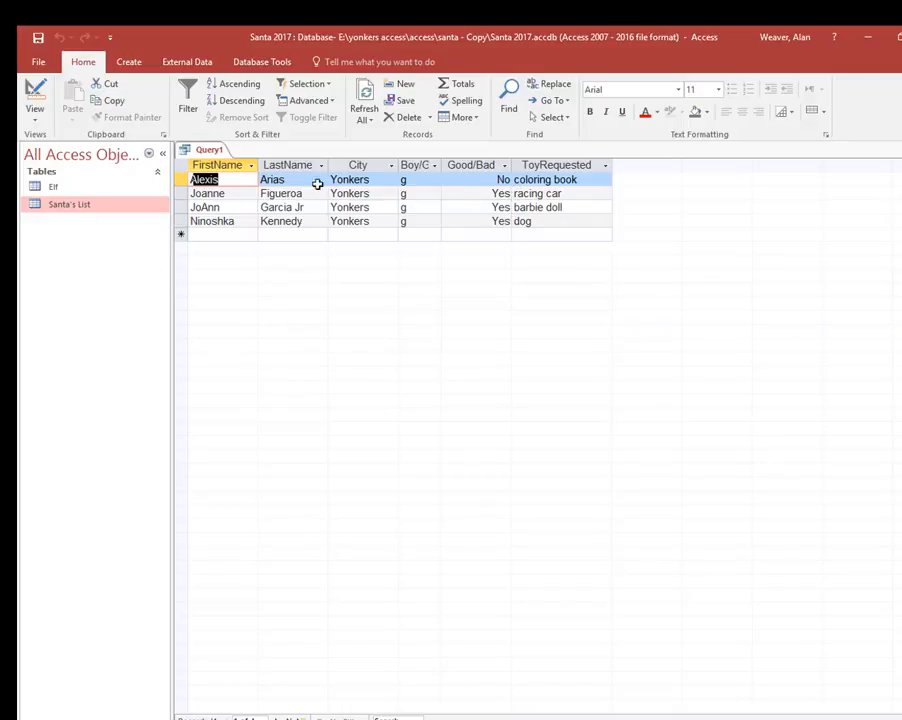
Step: Return to the query design, add the ToyRequested criterion coloring book, and rerun the query
left_click(32, 98)
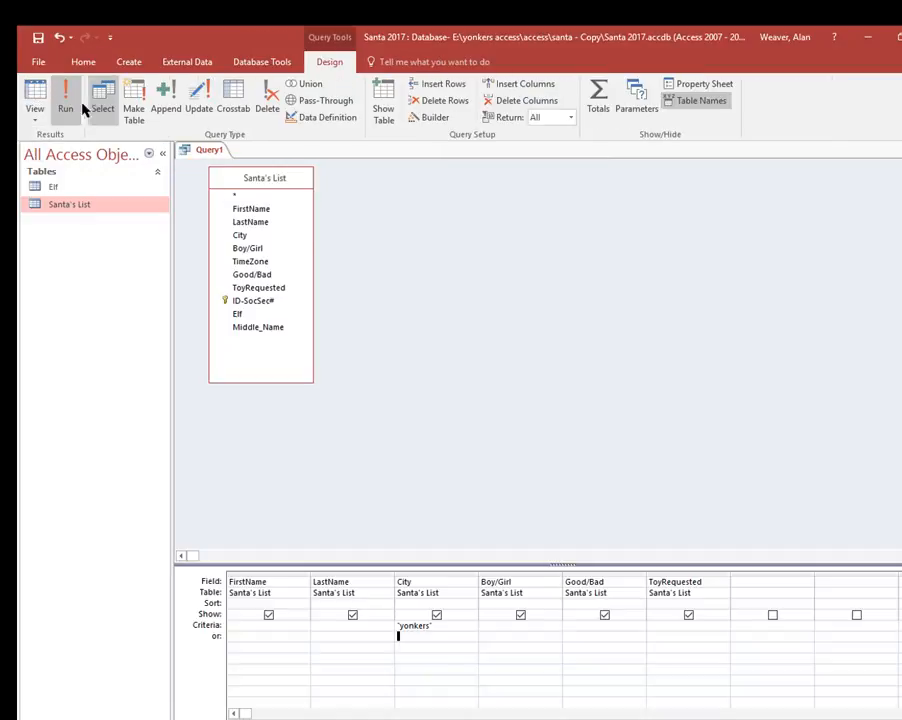
left_click(666, 625)
type("c")
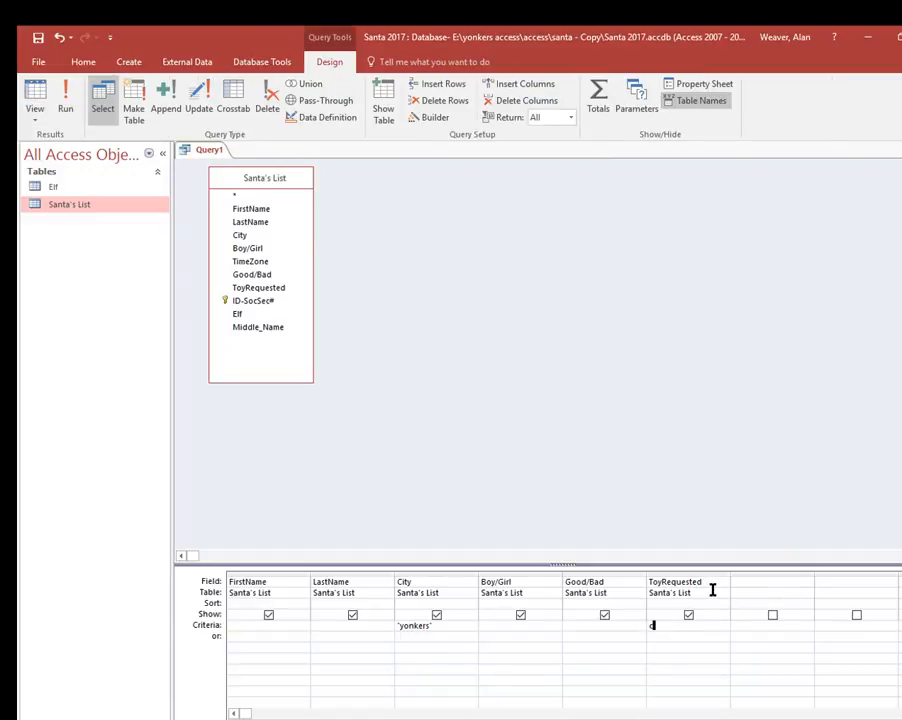
type("oloring book")
key("Tab")
left_click(63, 106)
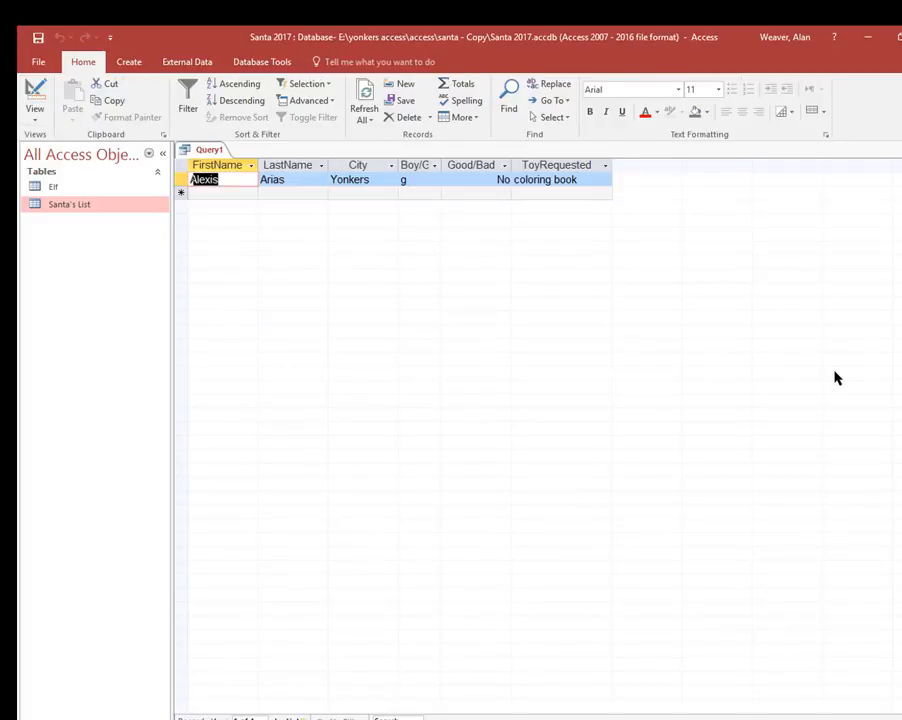
Step: Save the query as Yonkers kids - coloring book and close it, keeping the ribbon expanded
key("ctrl+s")
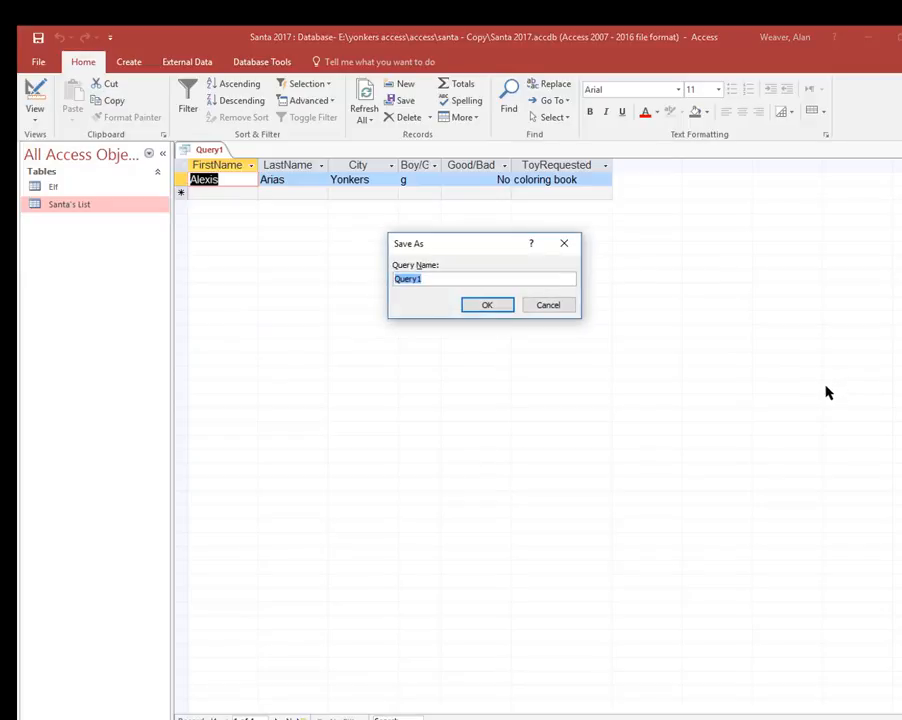
type("Yonkers kids - coloring book")
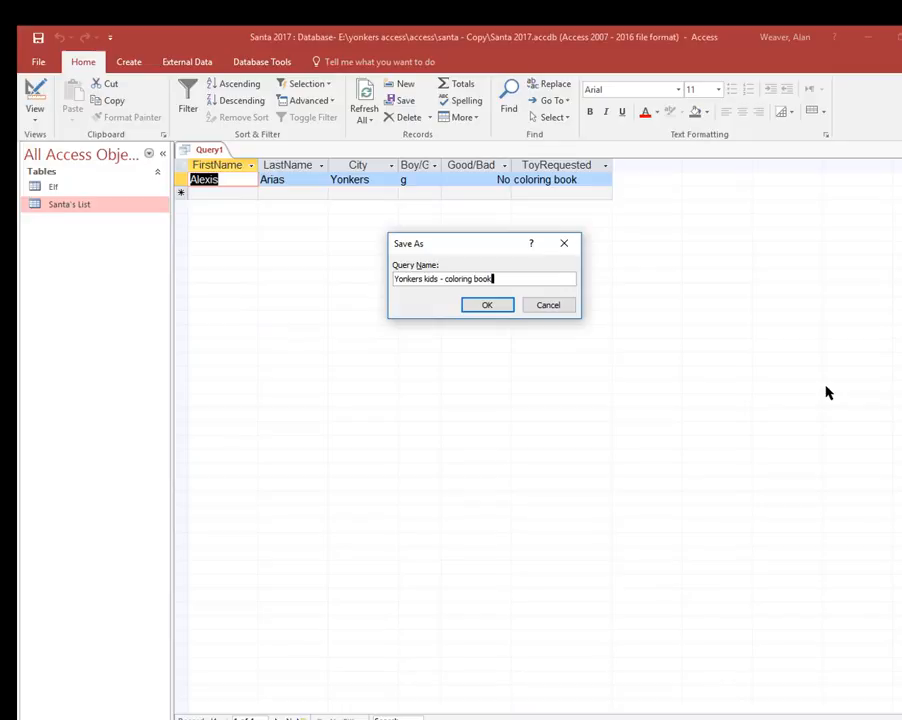
key("Return")
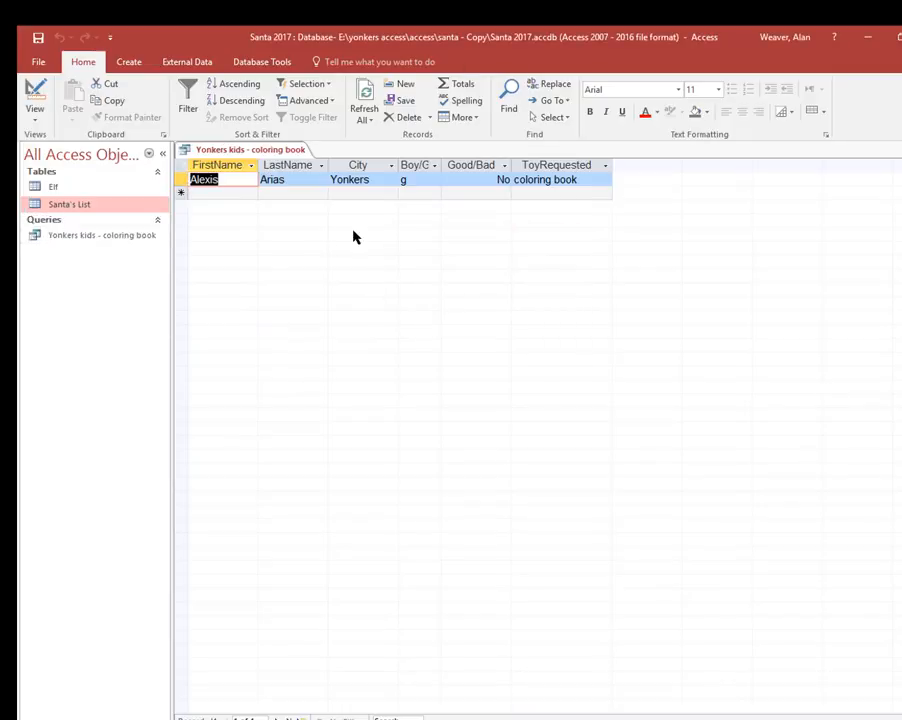
key("ctrl+F1")
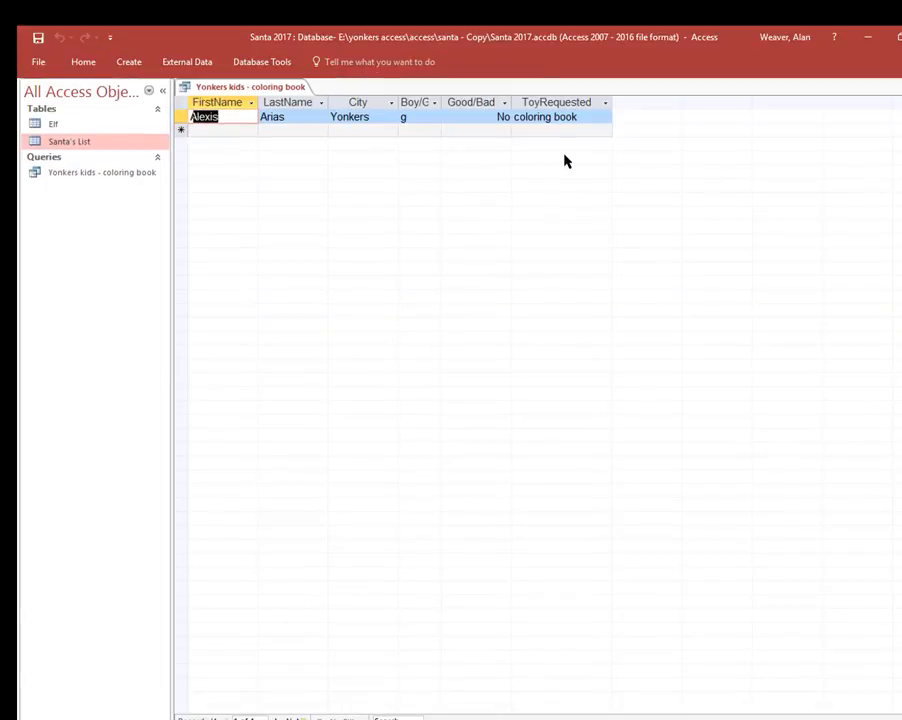
left_click(901, 87)
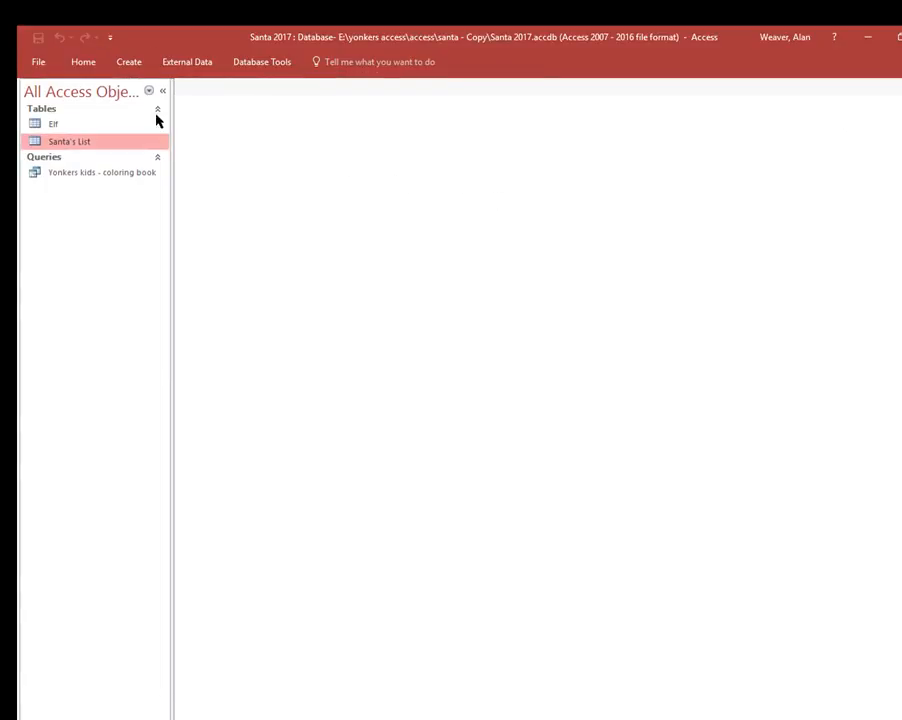
double_click(86, 62)
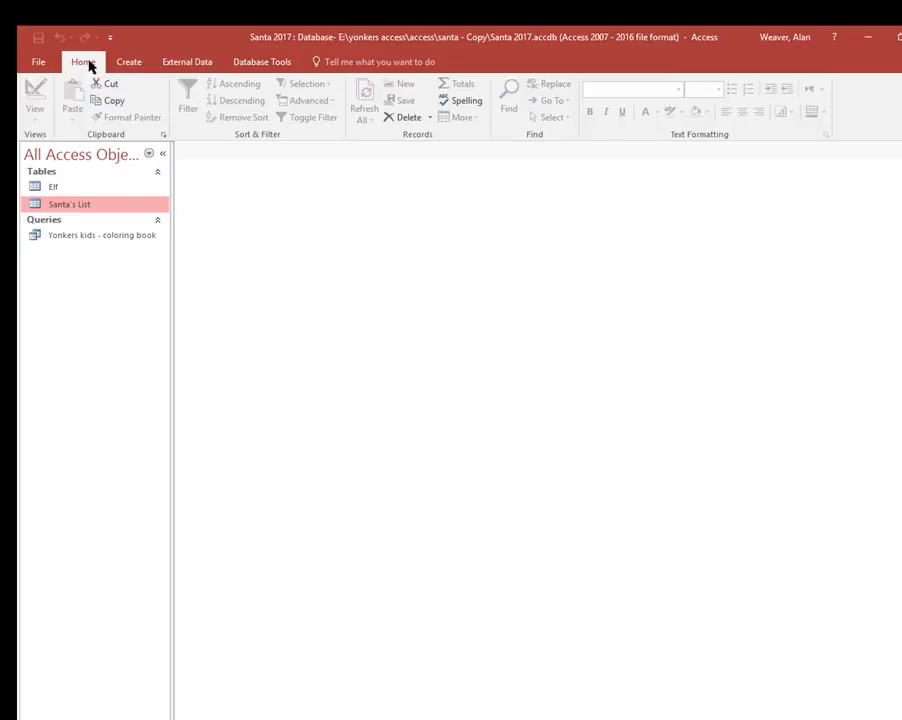